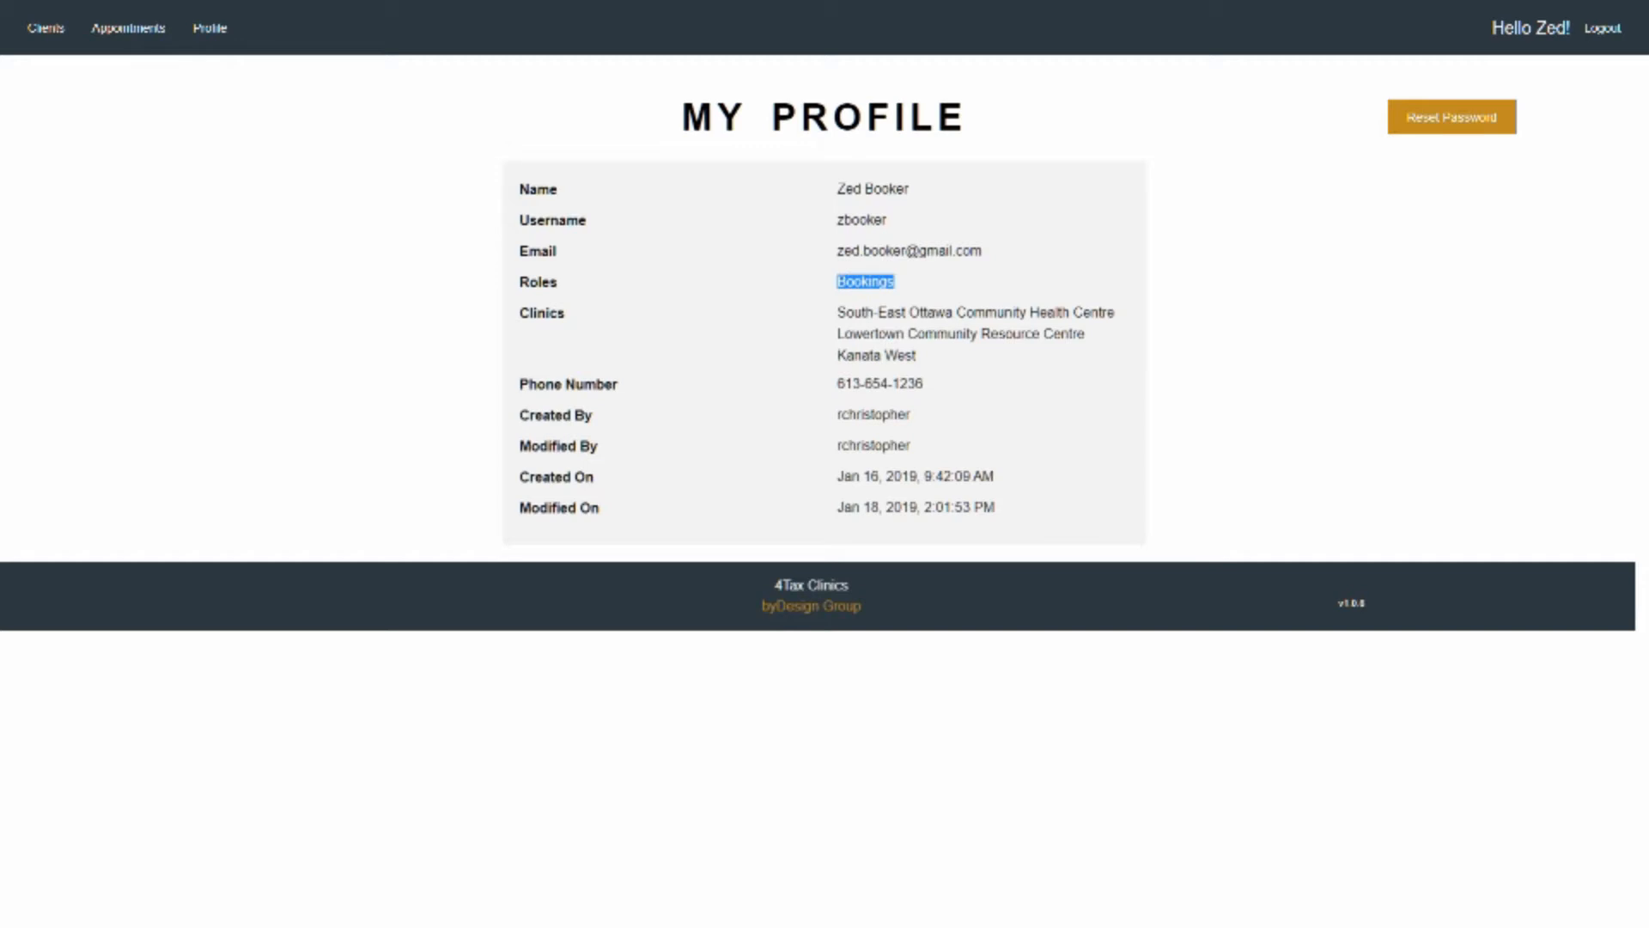
Review the clinics assigned in the profile, and view the Kanata West appointment calendar for the week of Mar 3 - Mar 9, 2019
{"action": "left_click_drag", "start_coordinate": [837, 312], "coordinate": [915, 356]}
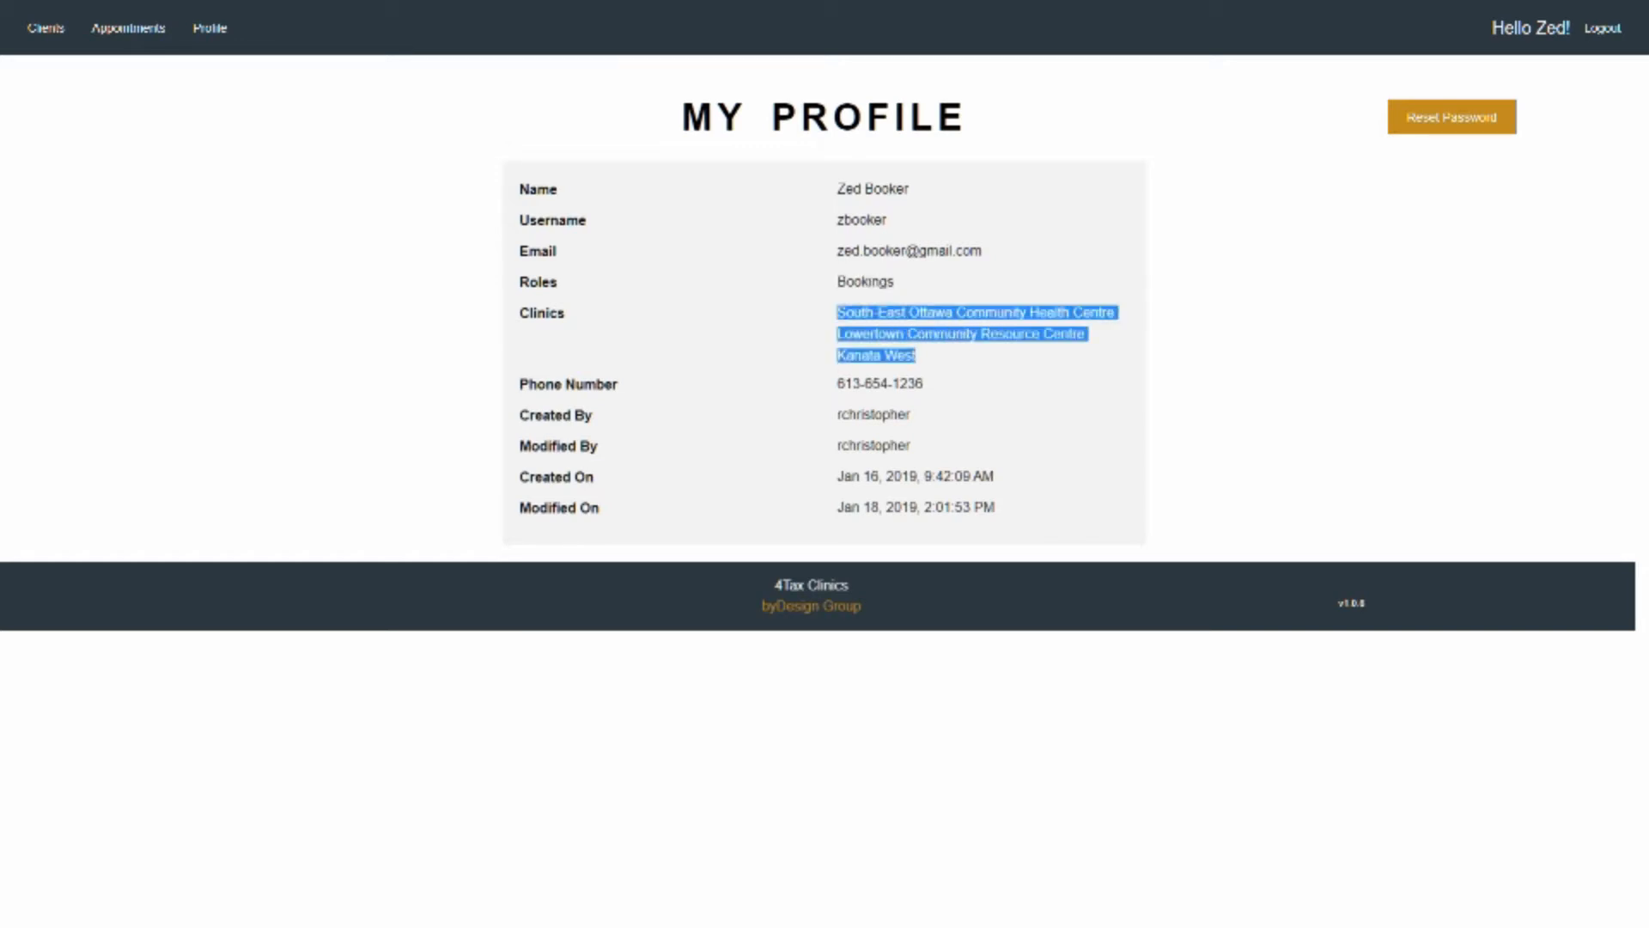
{"action": "left_click", "coordinate": [936, 358]}
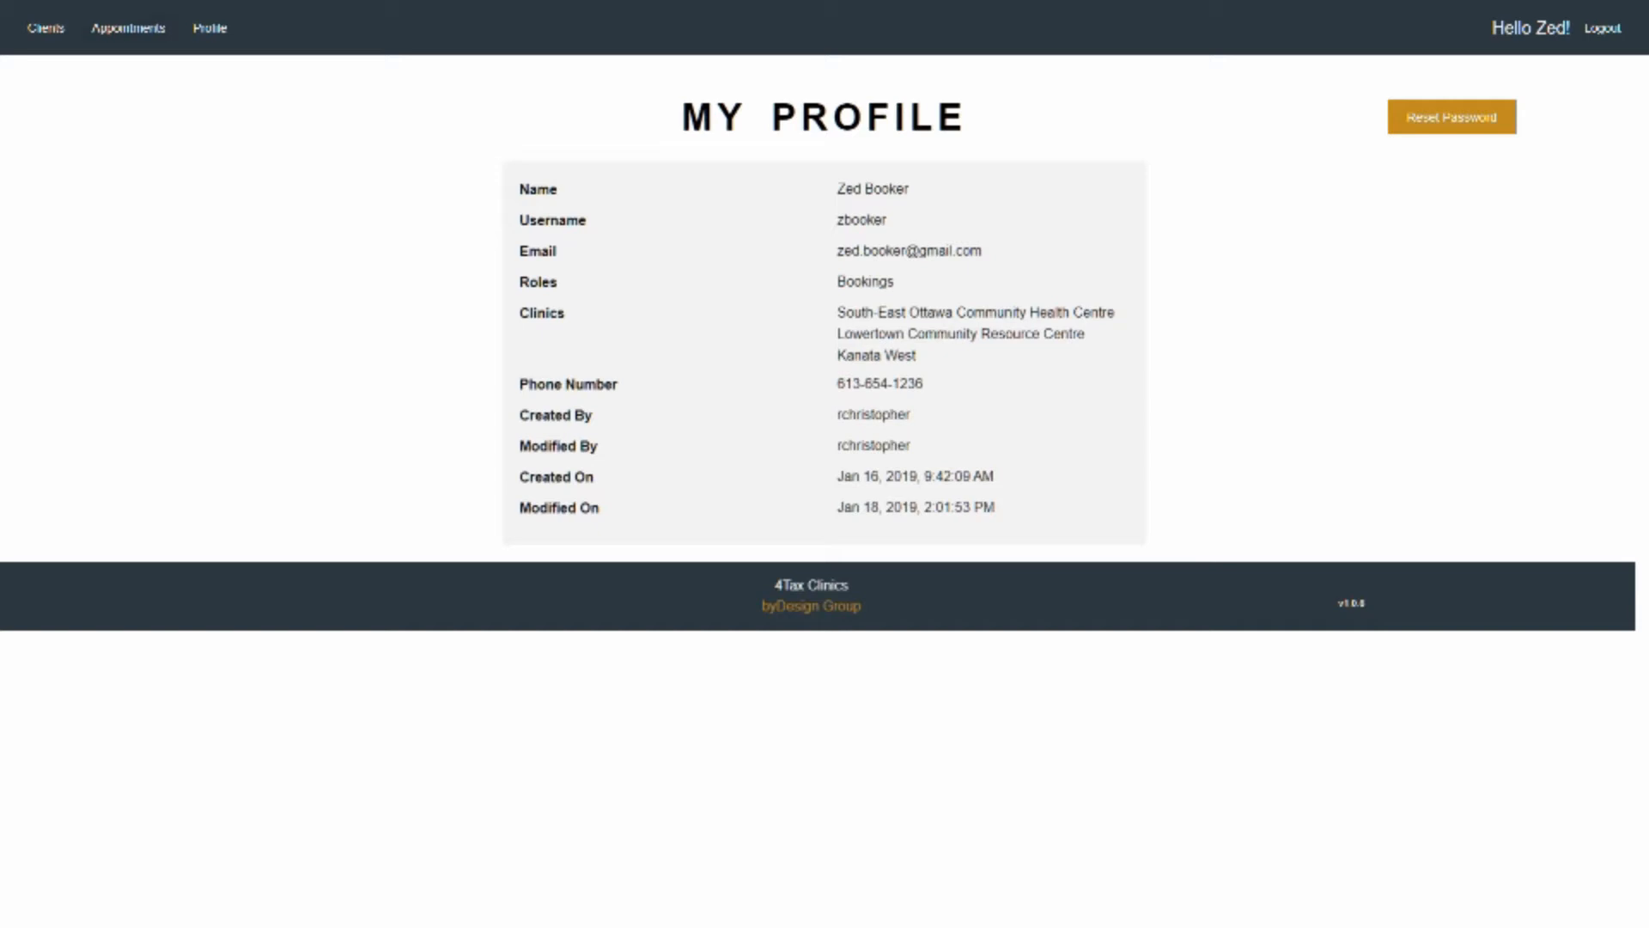
{"action": "left_click", "coordinate": [127, 28]}
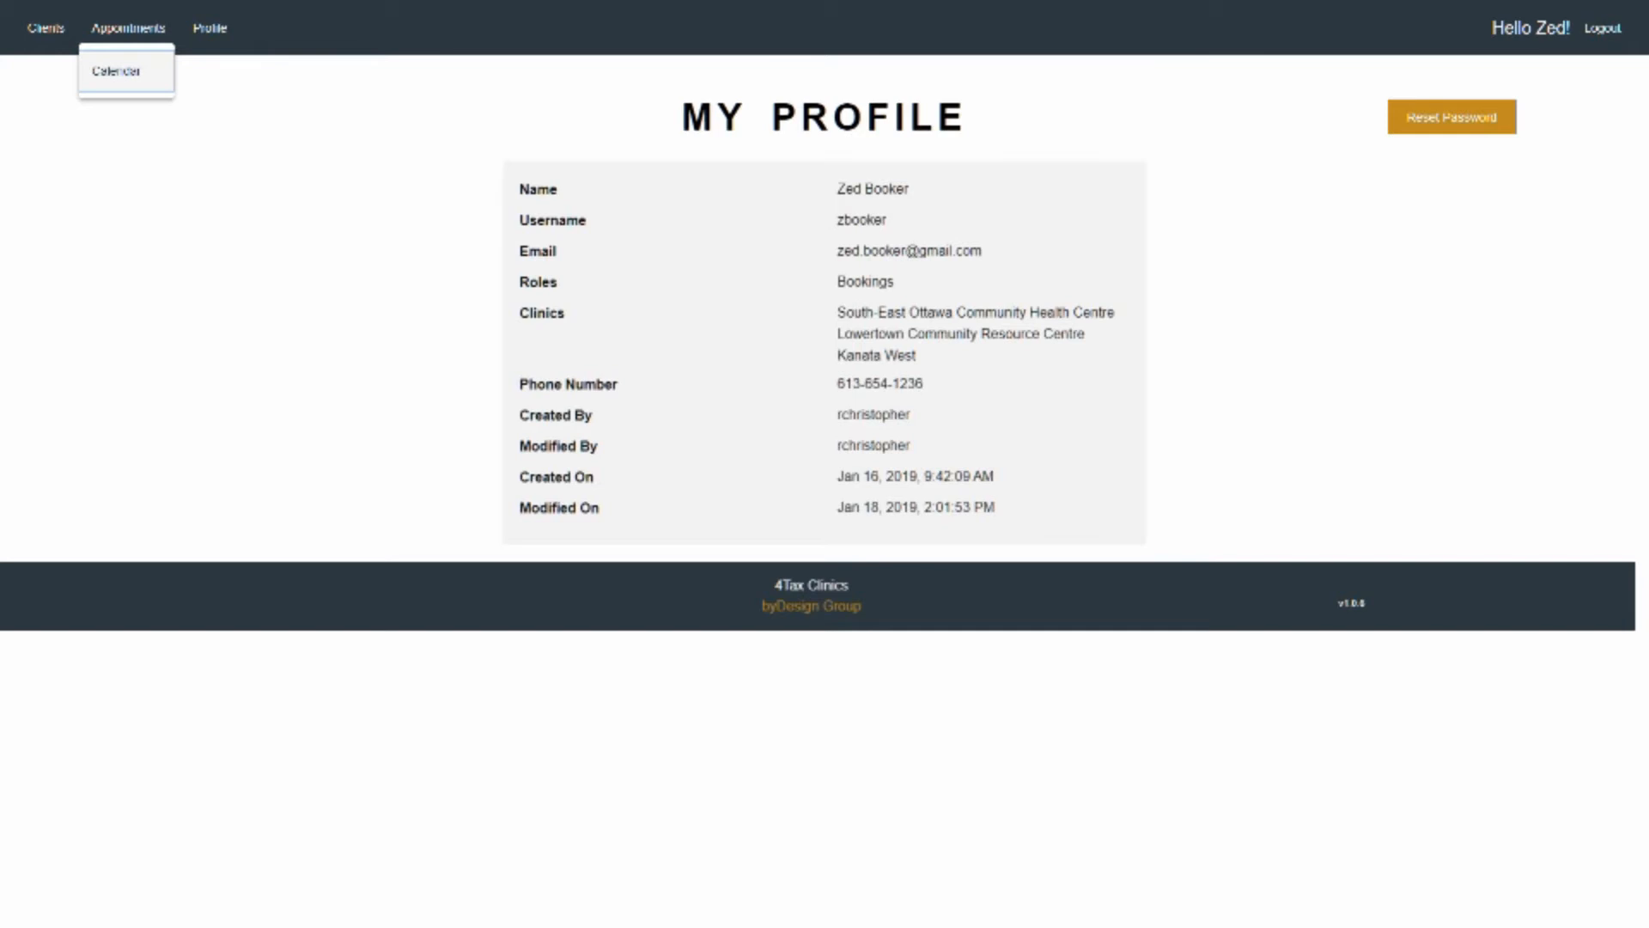
{"action": "left_click", "coordinate": [125, 71]}
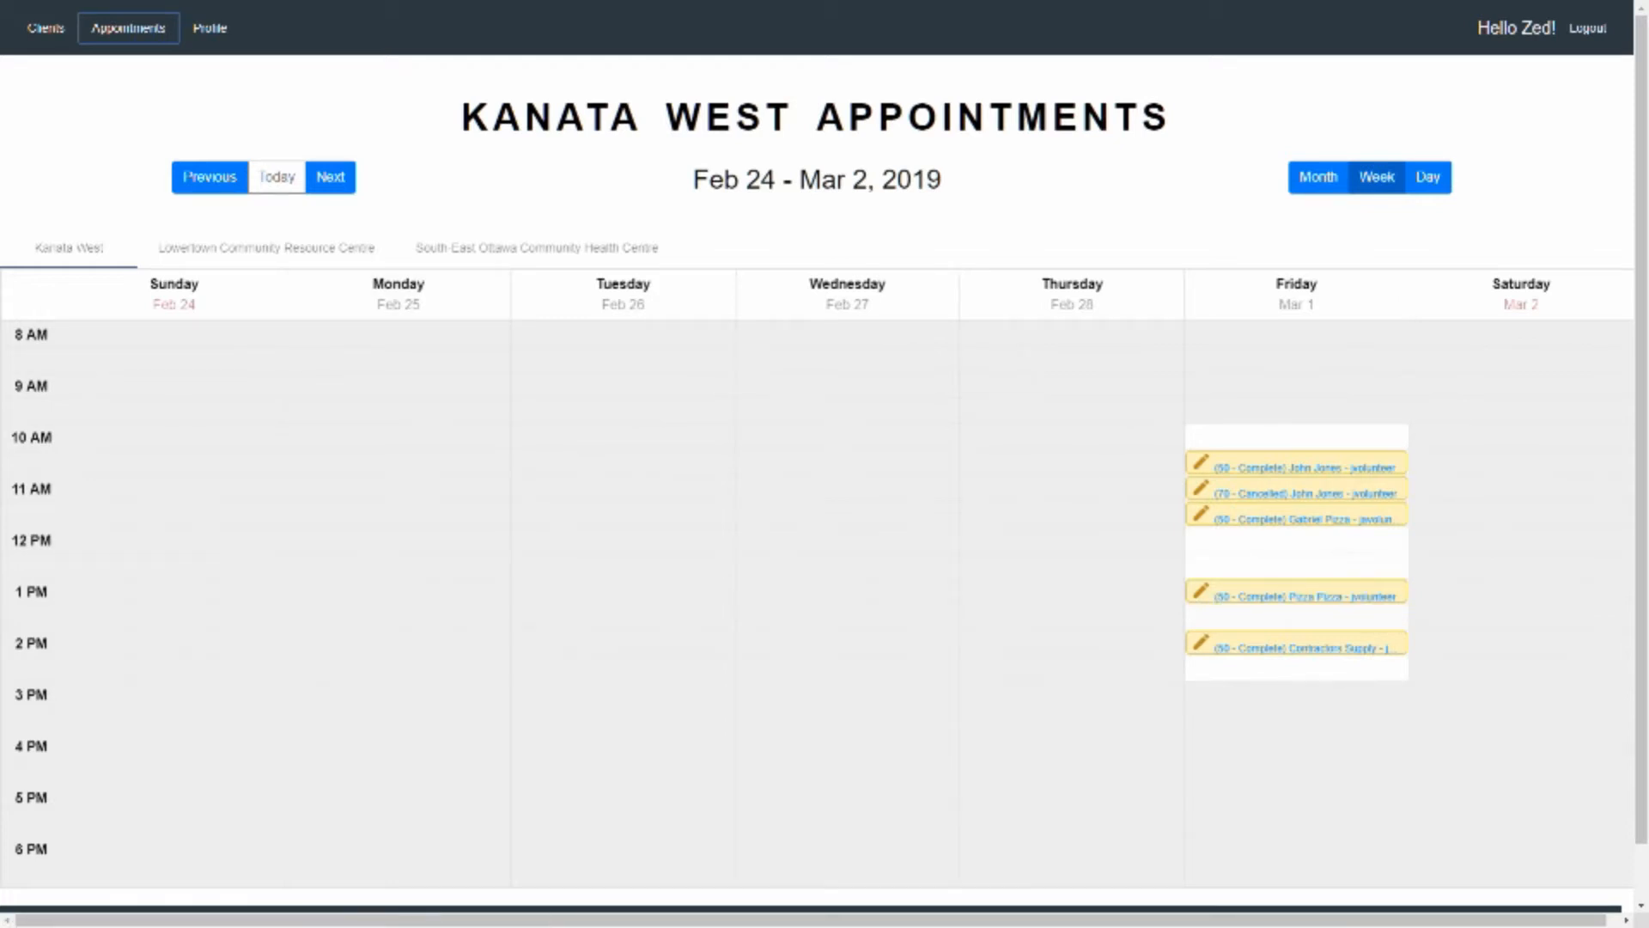
{"action": "left_click", "coordinate": [331, 177]}
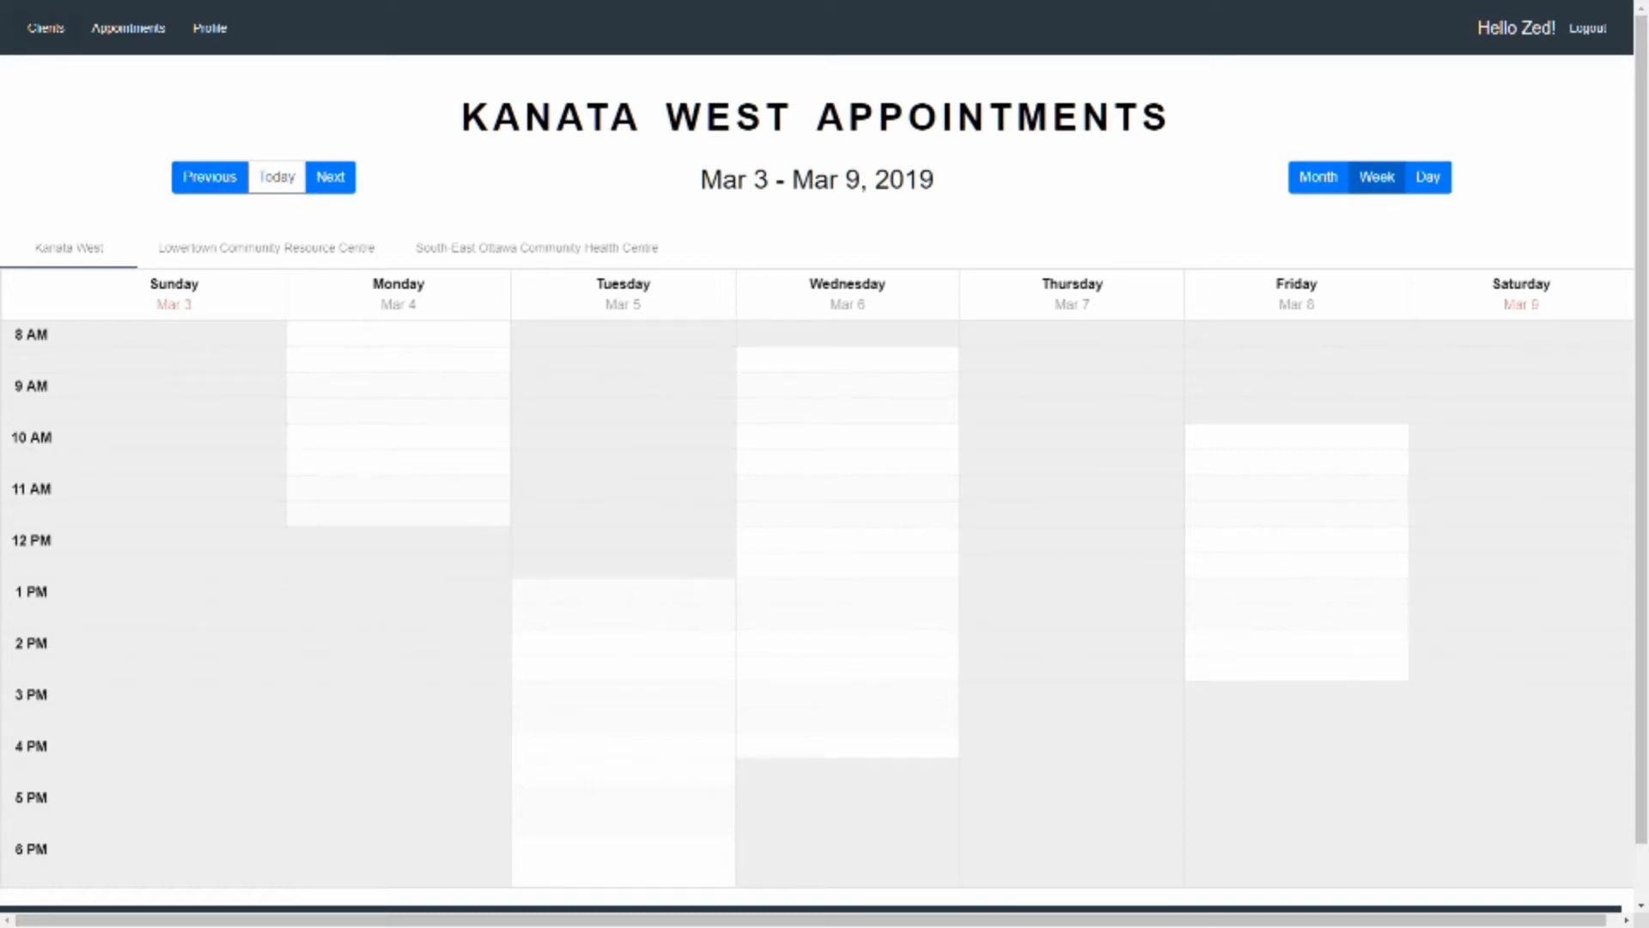
Open the client management form and enter the client's first name and last name
{"action": "left_click", "coordinate": [45, 29]}
{"action": "left_click", "coordinate": [49, 72]}
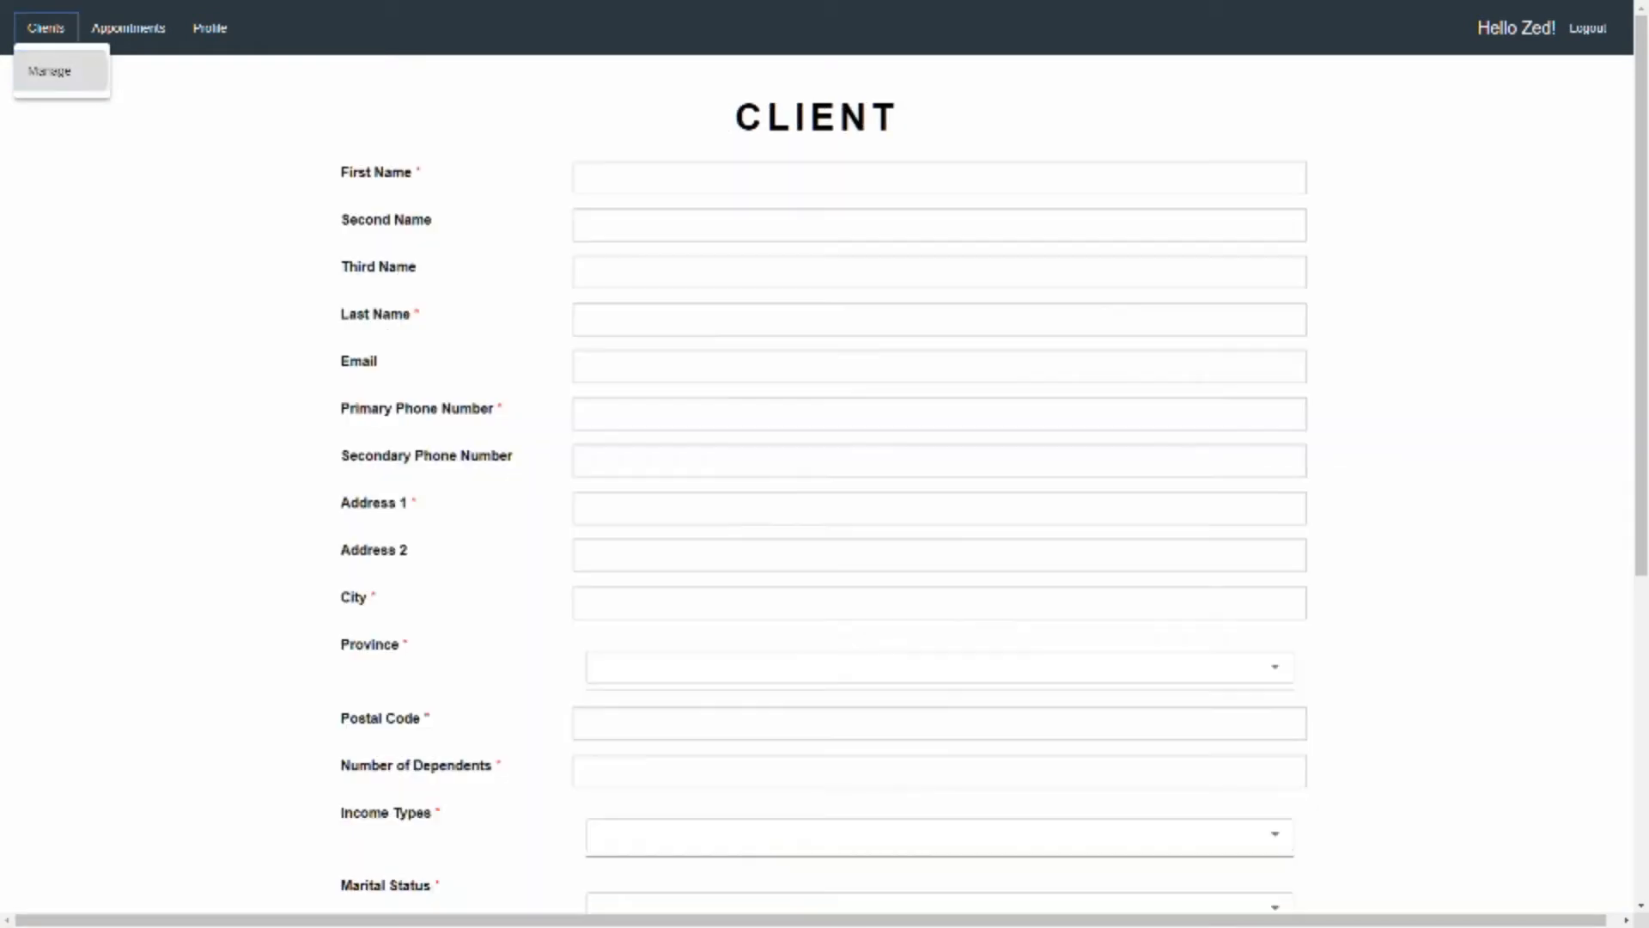
{"action": "left_click", "coordinate": [939, 177]}
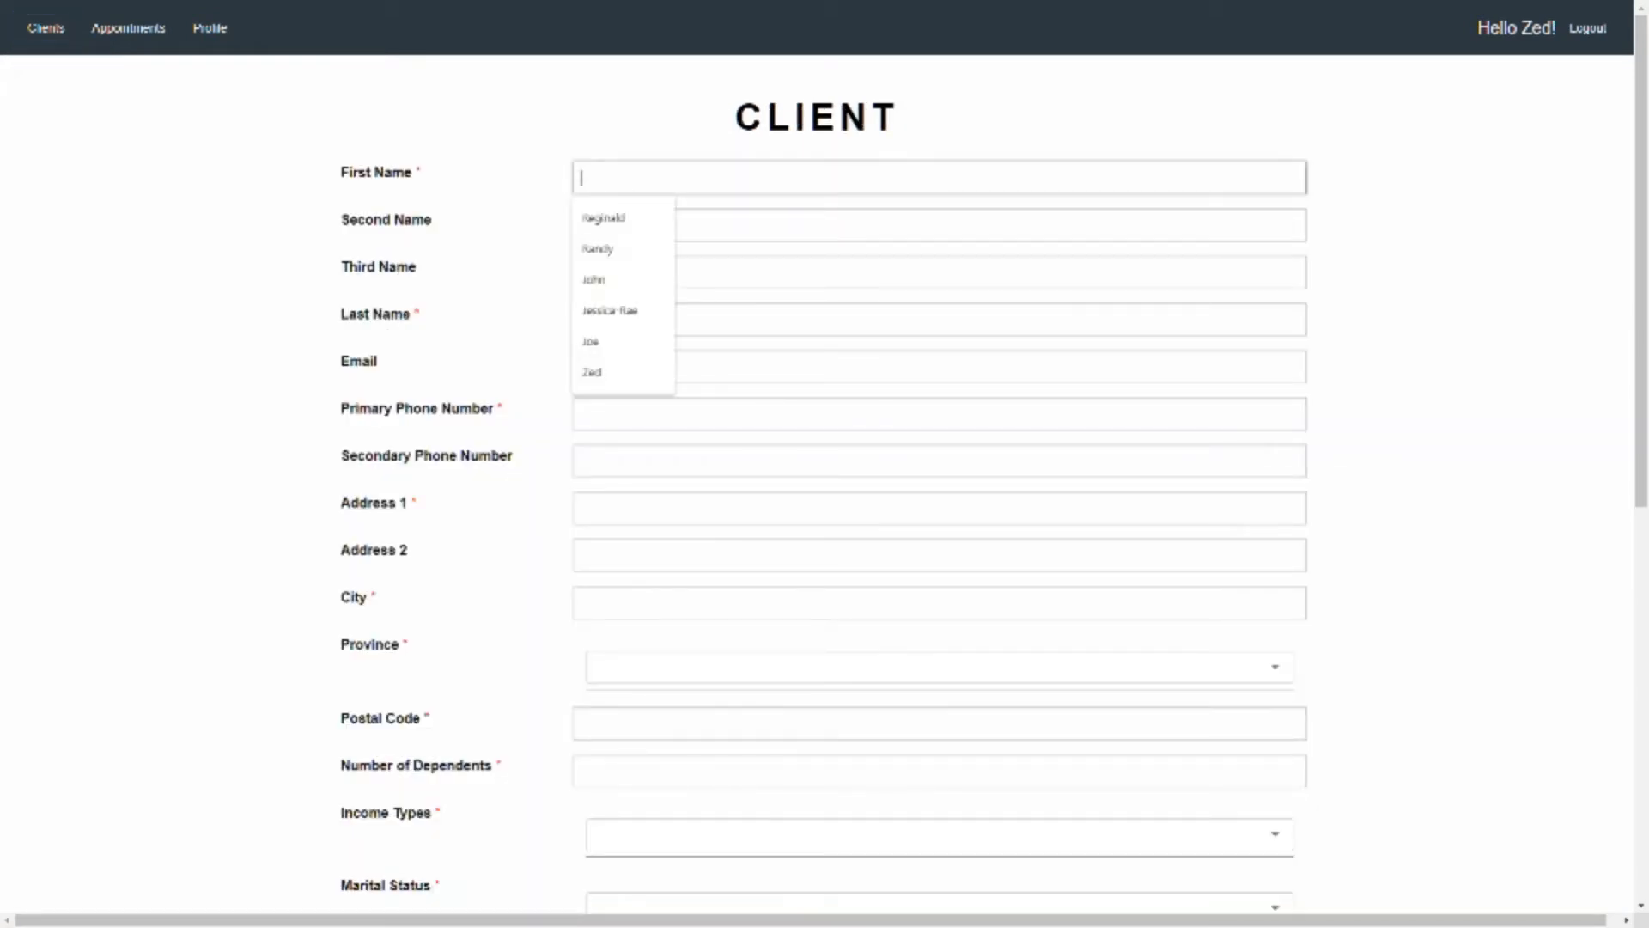
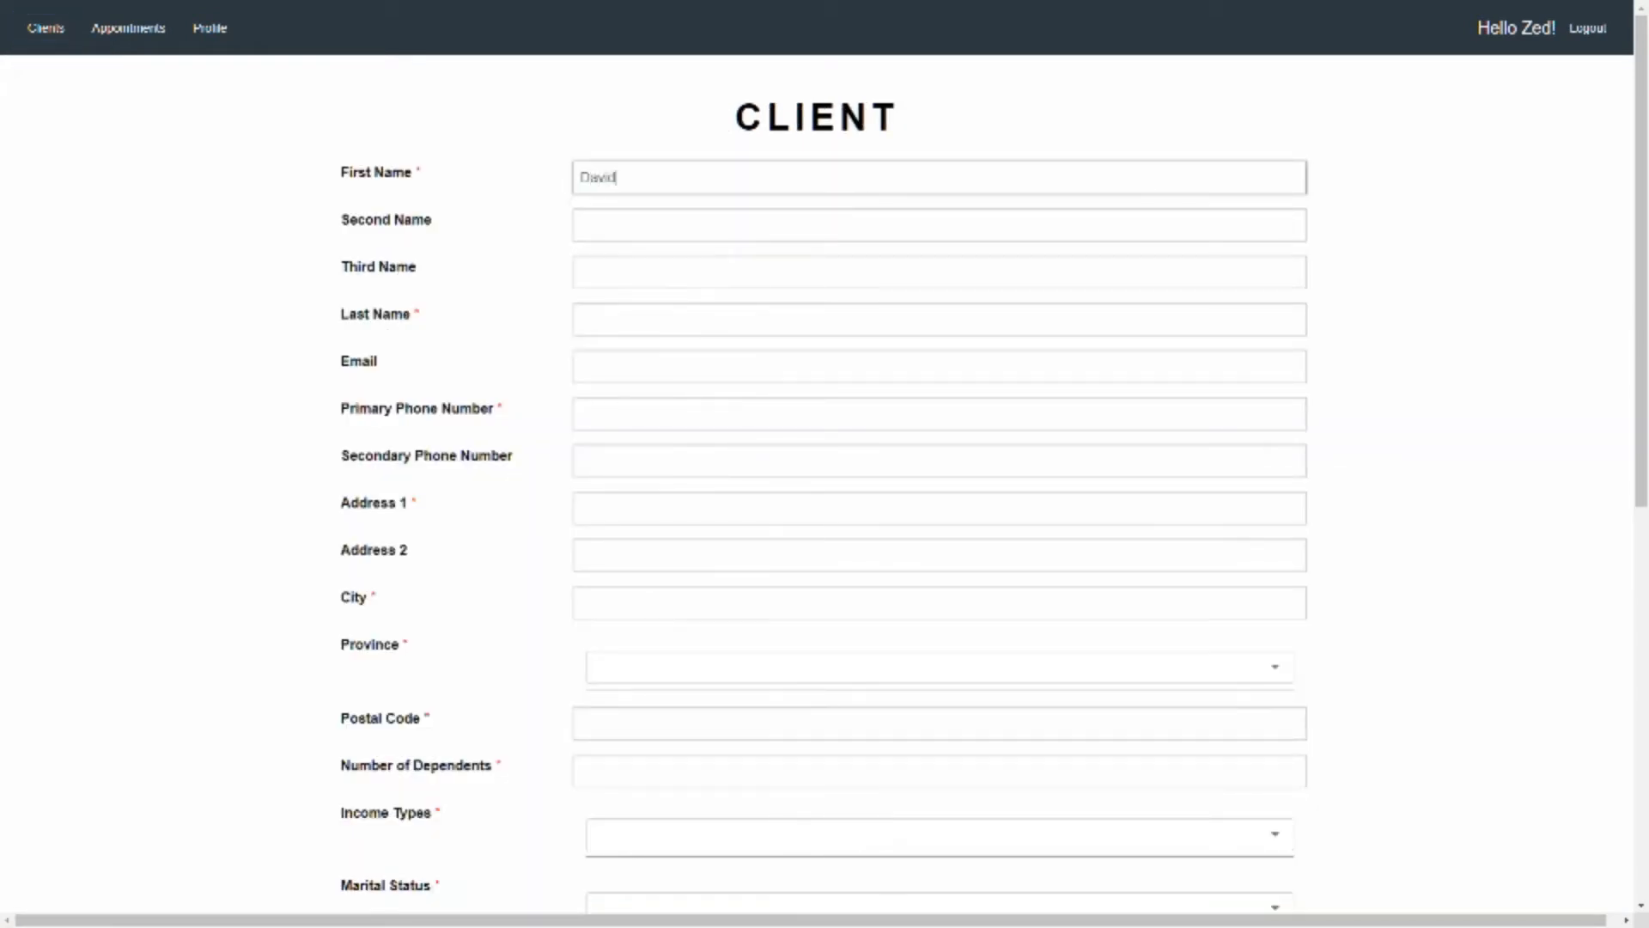
{"action": "key", "text": "Tab"}
{"action": "key", "text": "Tab"}
{"action": "key", "text": "Tab"}
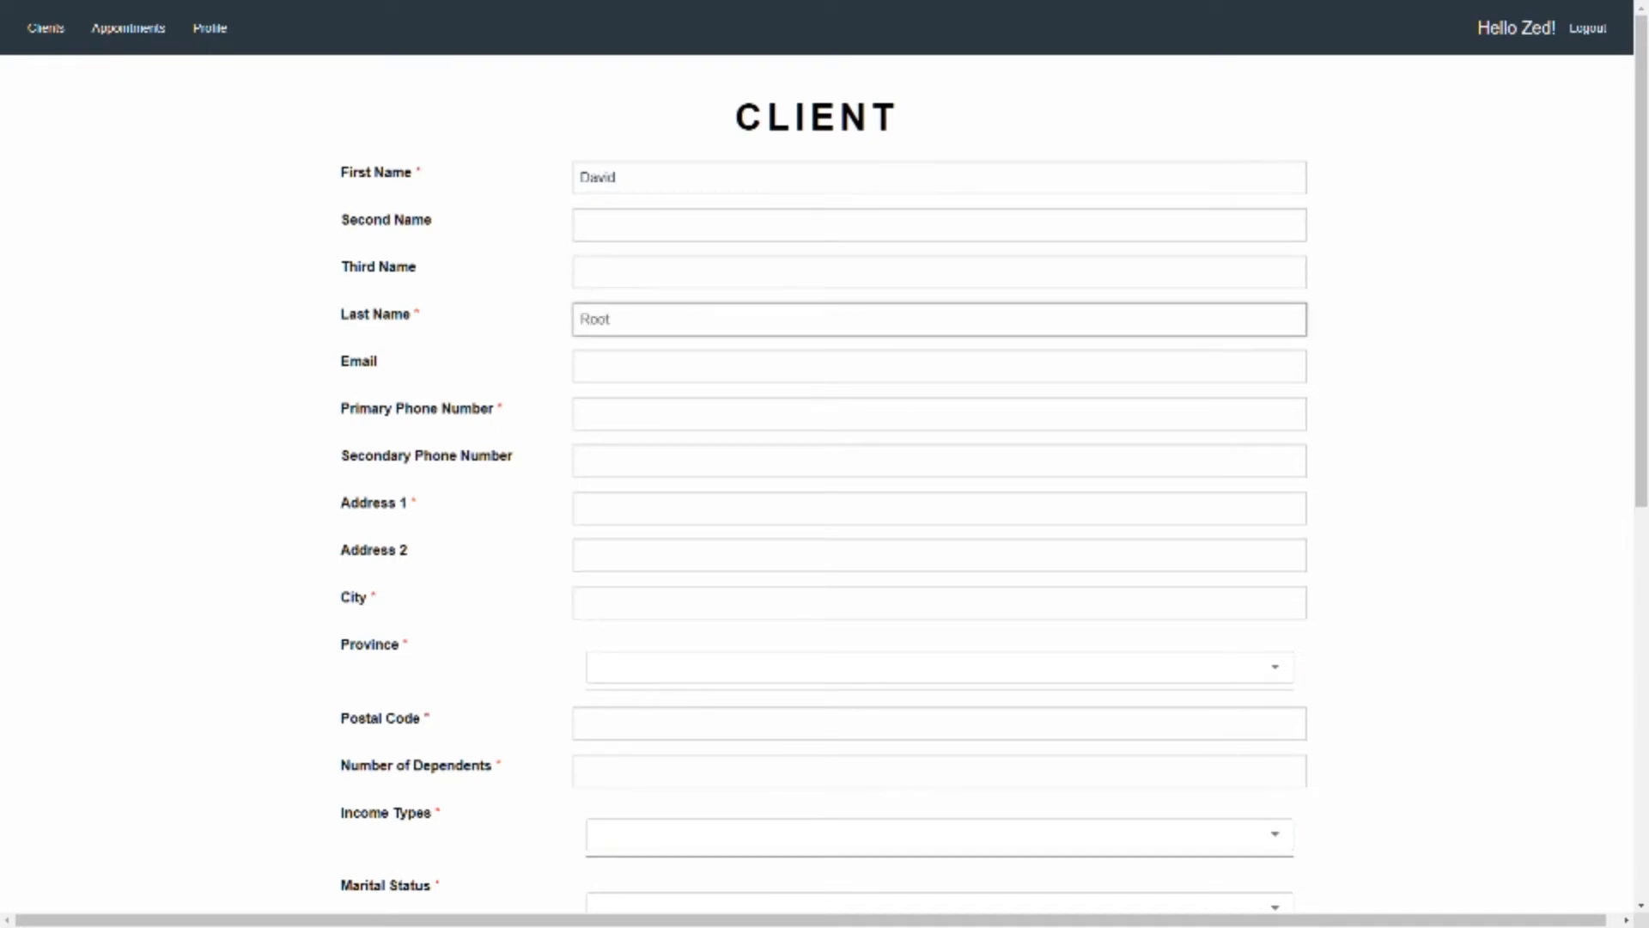
Enter the client's primary phone number
{"action": "left_click", "coordinate": [582, 413]}
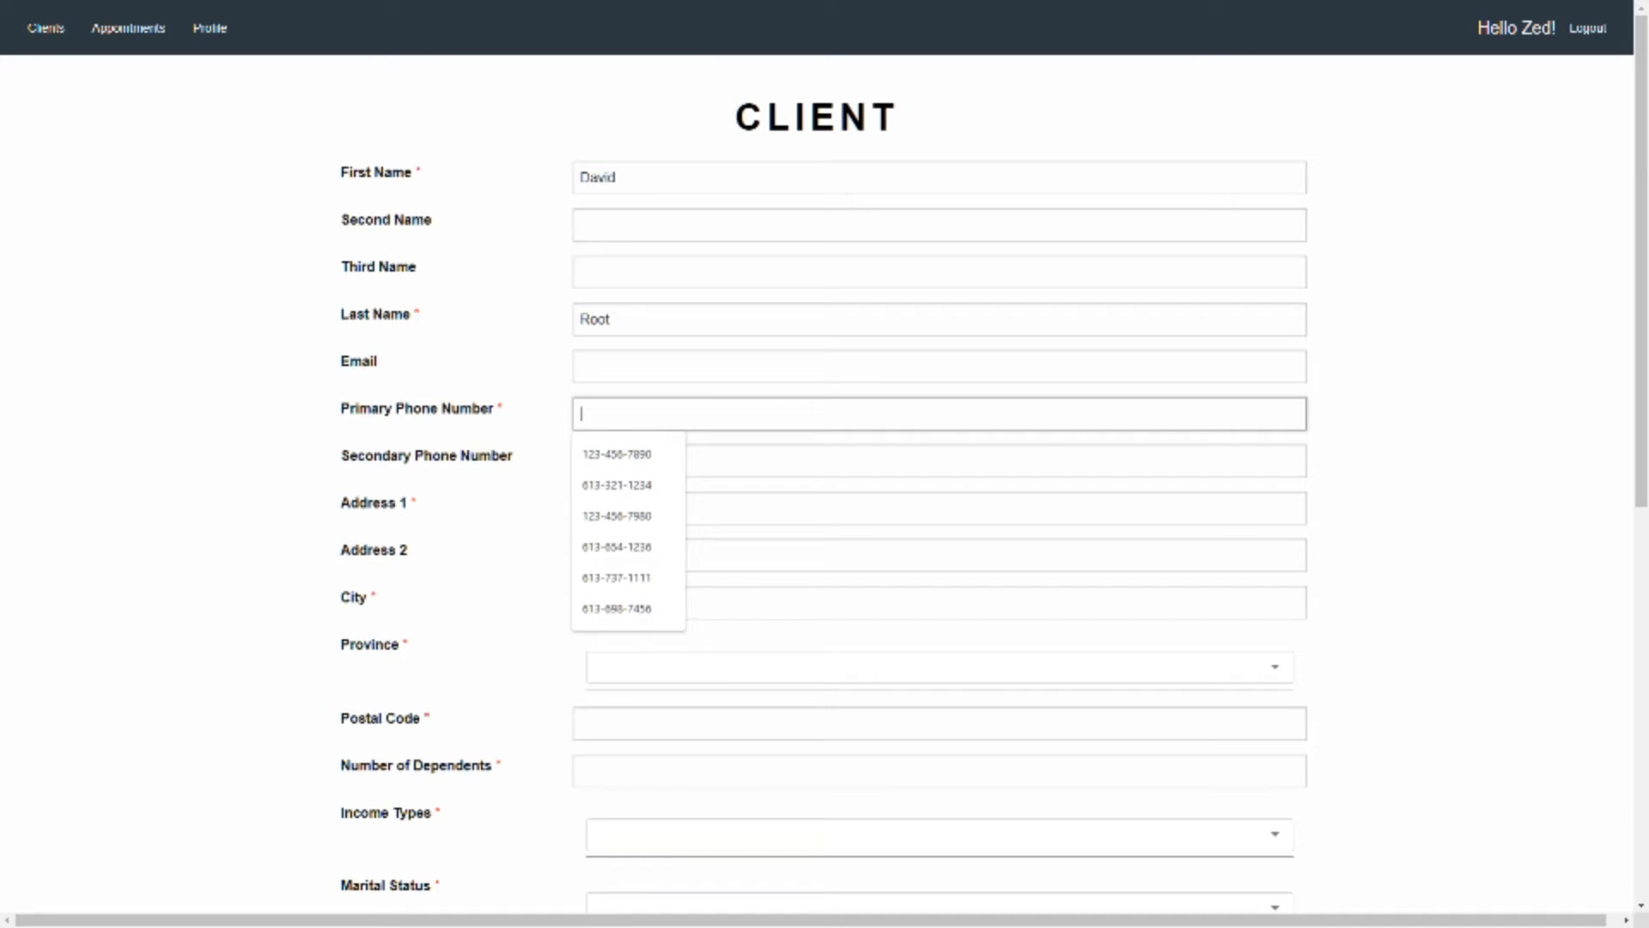
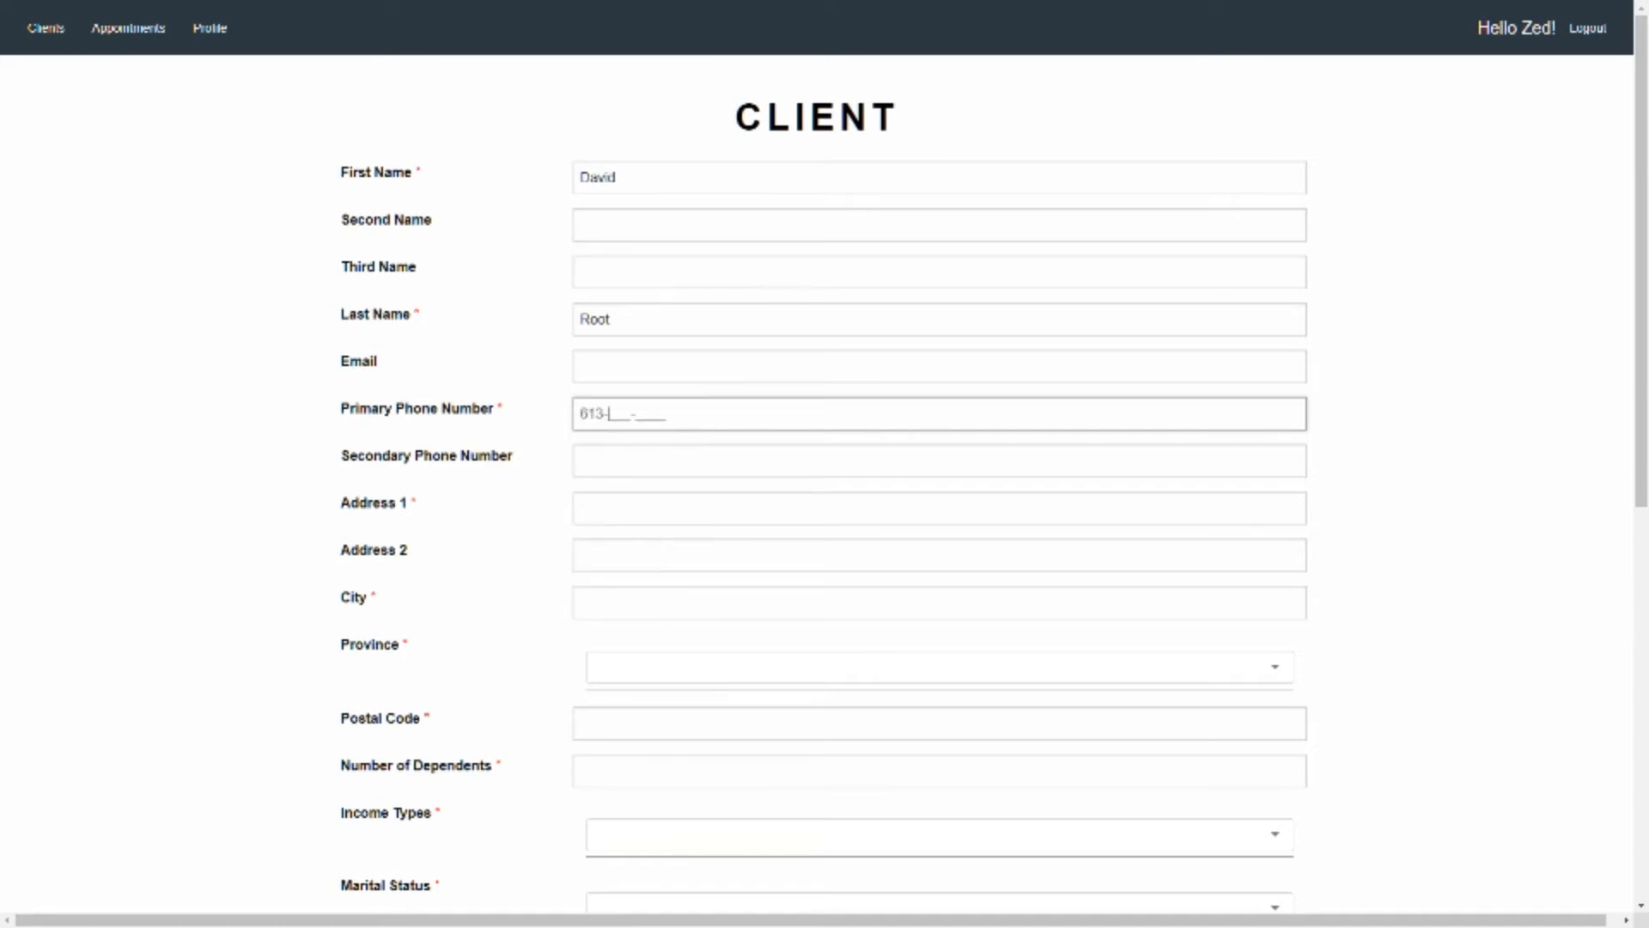
Enter the client's street address as the first address line
{"action": "left_click", "coordinate": [939, 508]}
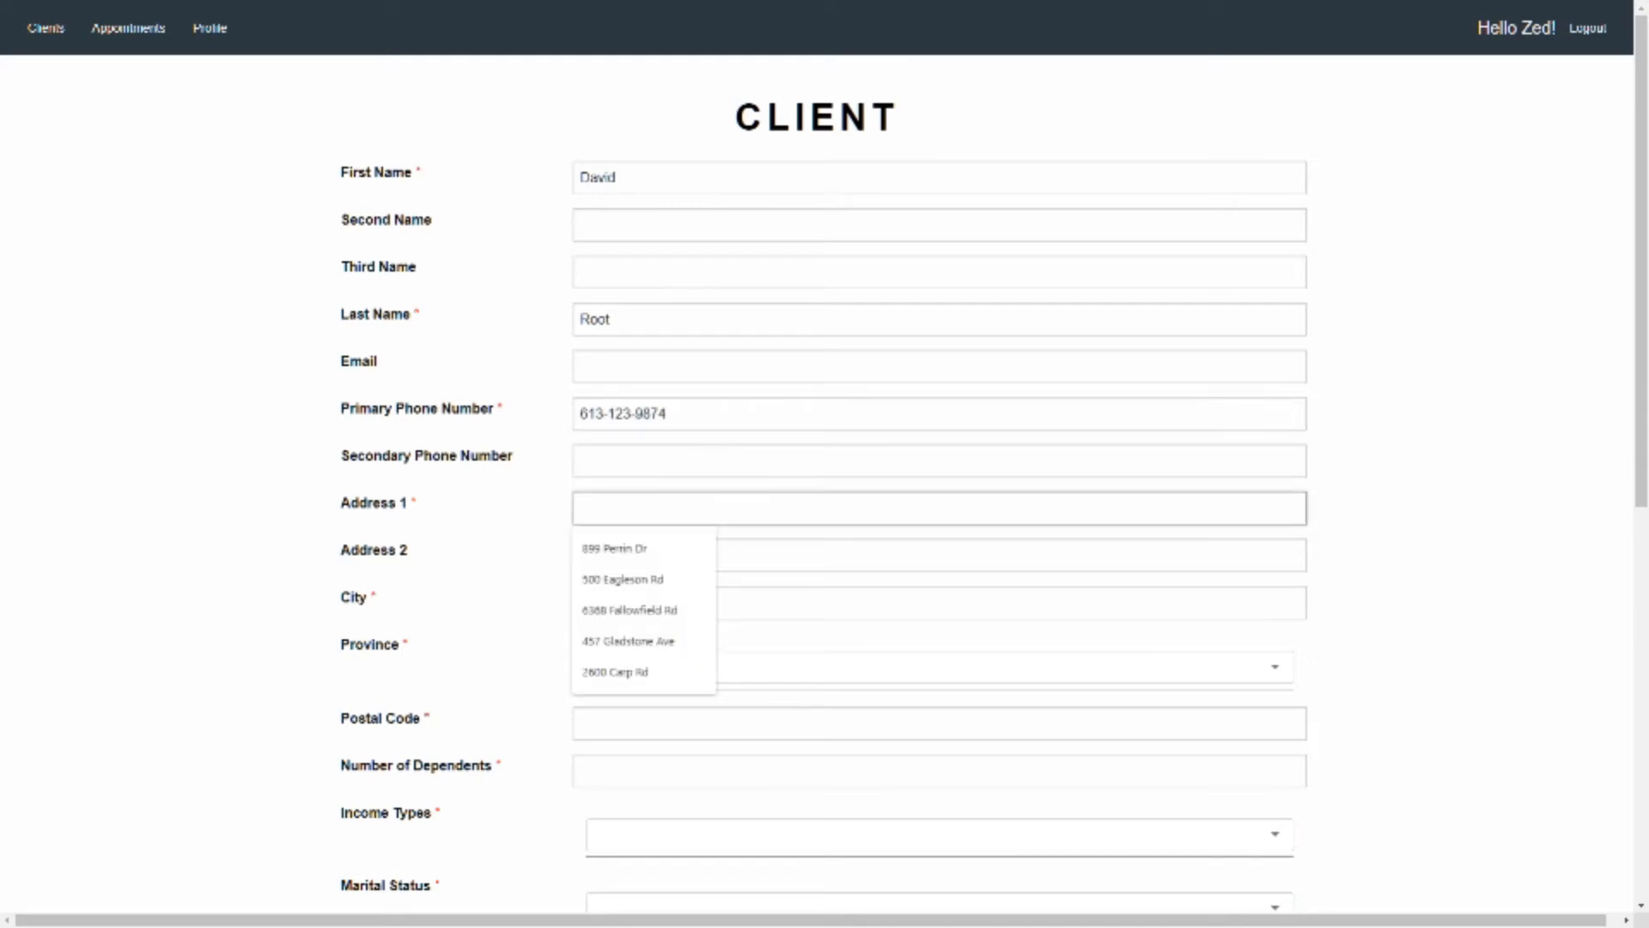
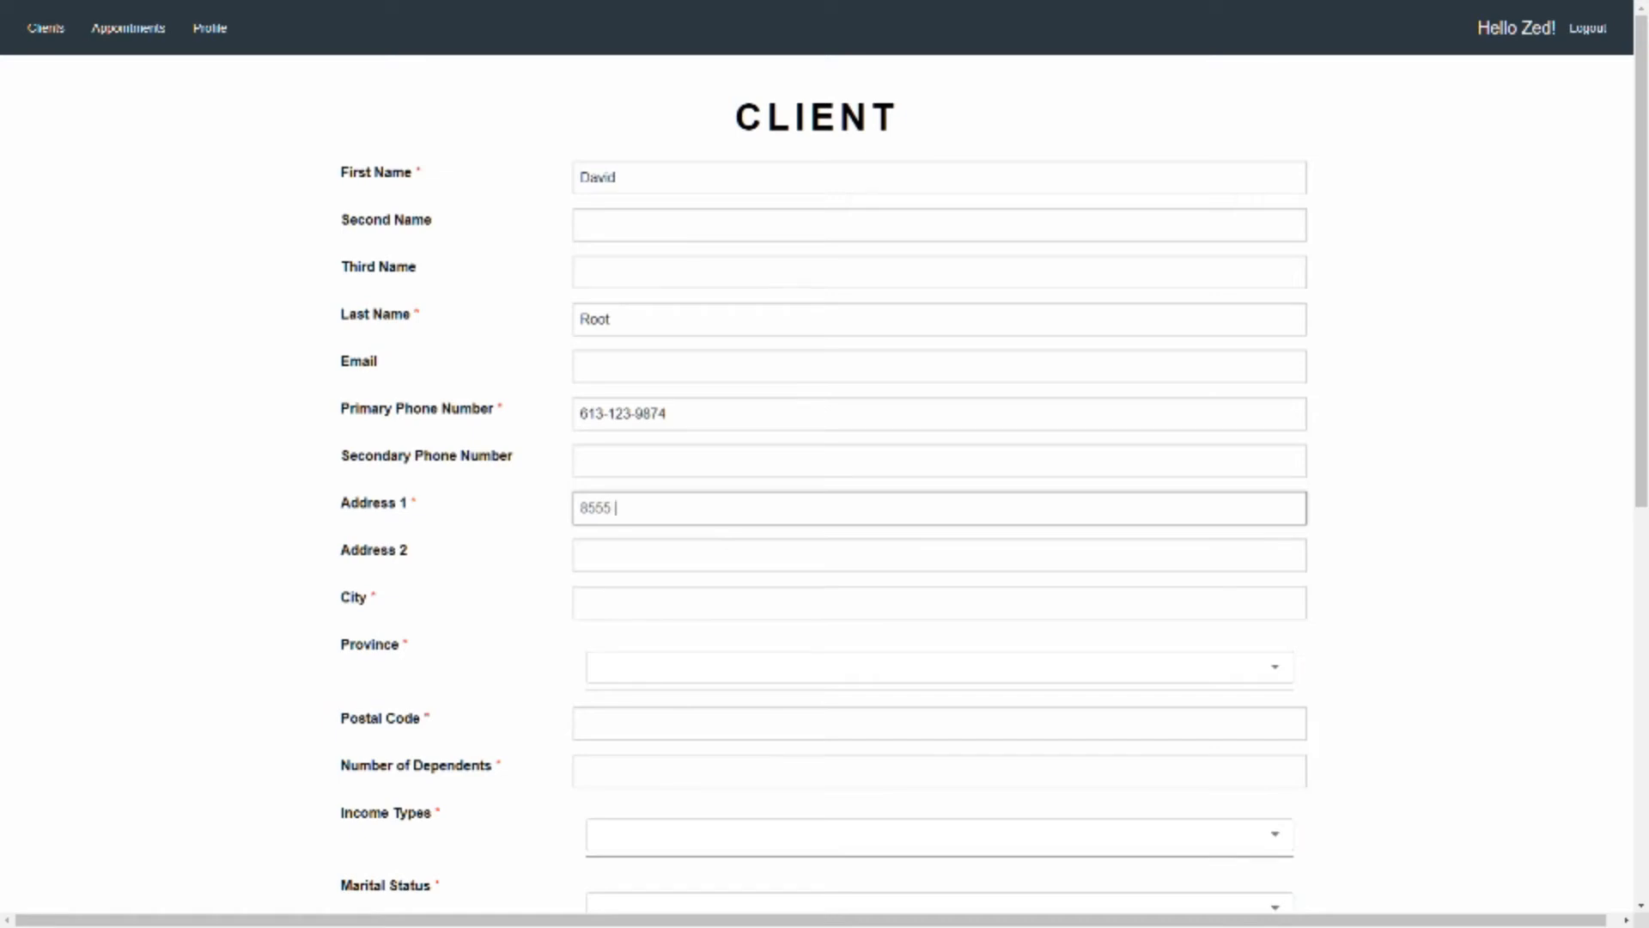
Fill in the client's city and postal code, and select Ontario as the province
{"action": "key", "text": "Tab"}
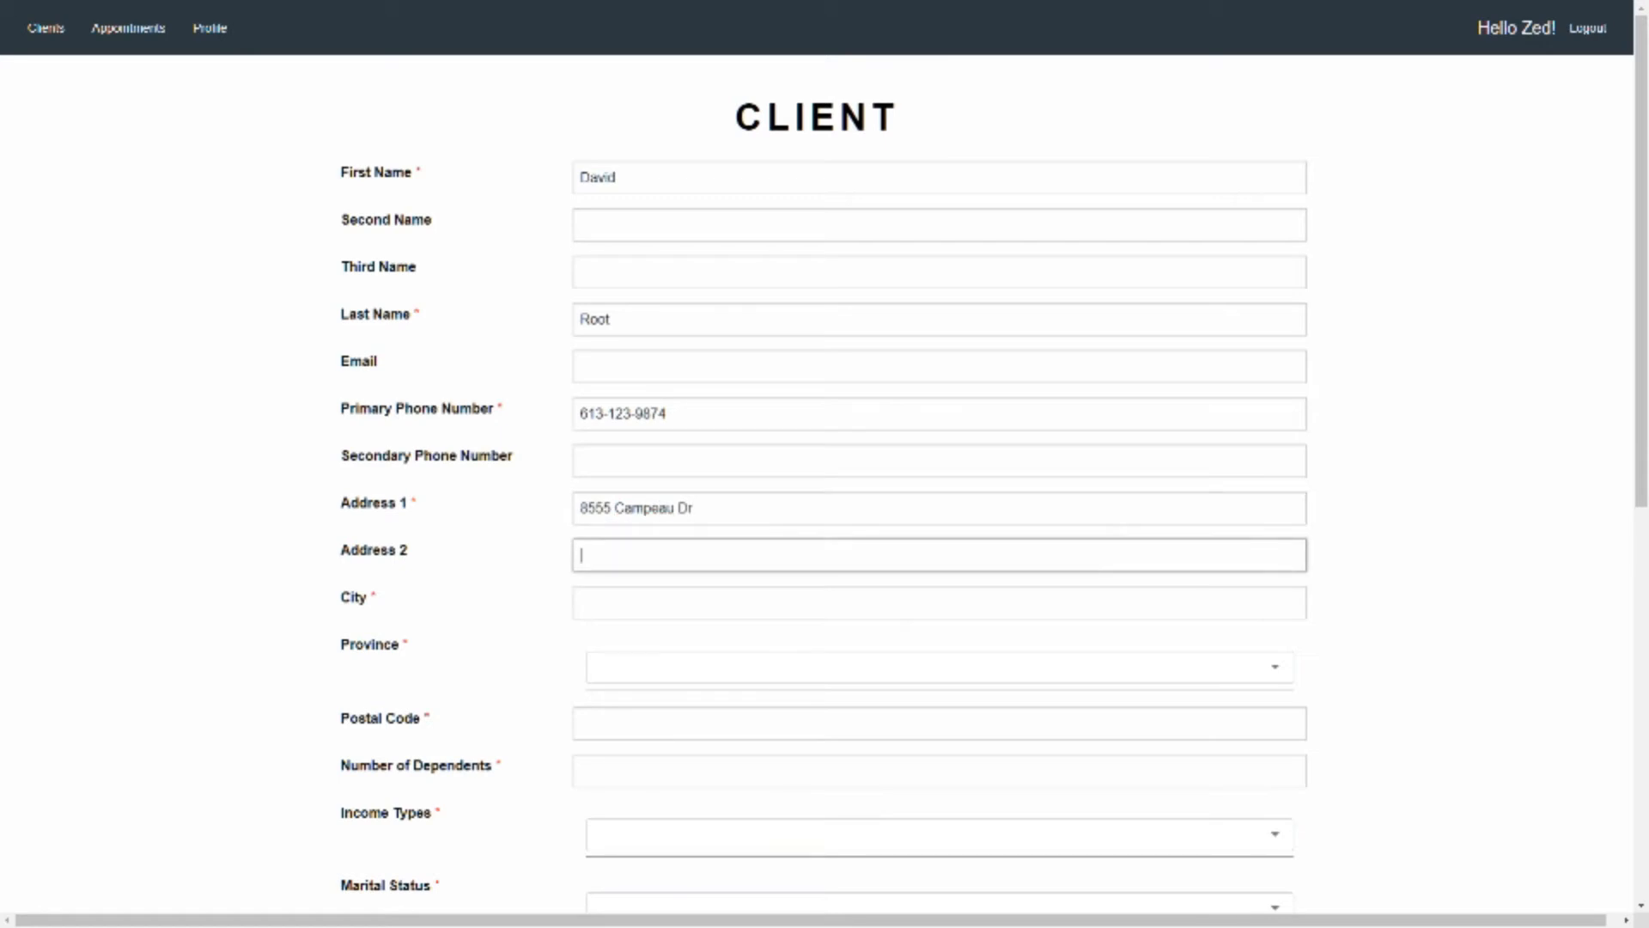
{"action": "key", "text": "Tab"}
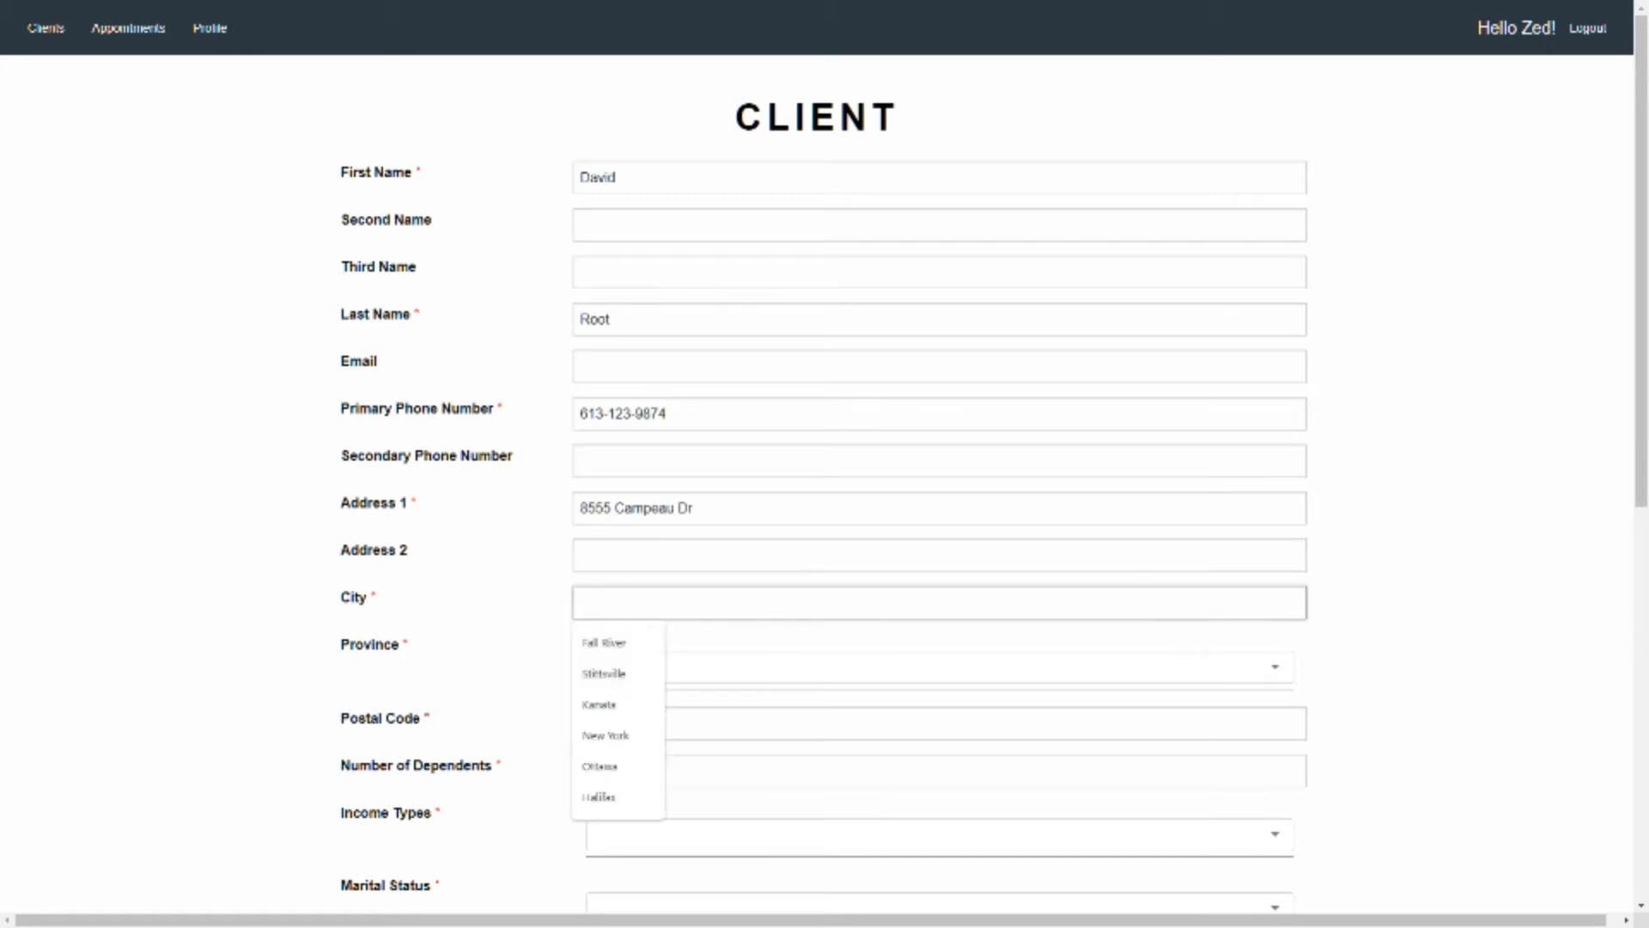
{"action": "key", "text": "Down"}
{"action": "key", "text": "Down"}
{"action": "key", "text": "Down"}
{"action": "key", "text": "Down"}
{"action": "key", "text": "Down"}
{"action": "key", "text": "Return"}
{"action": "key", "text": "Tab"}
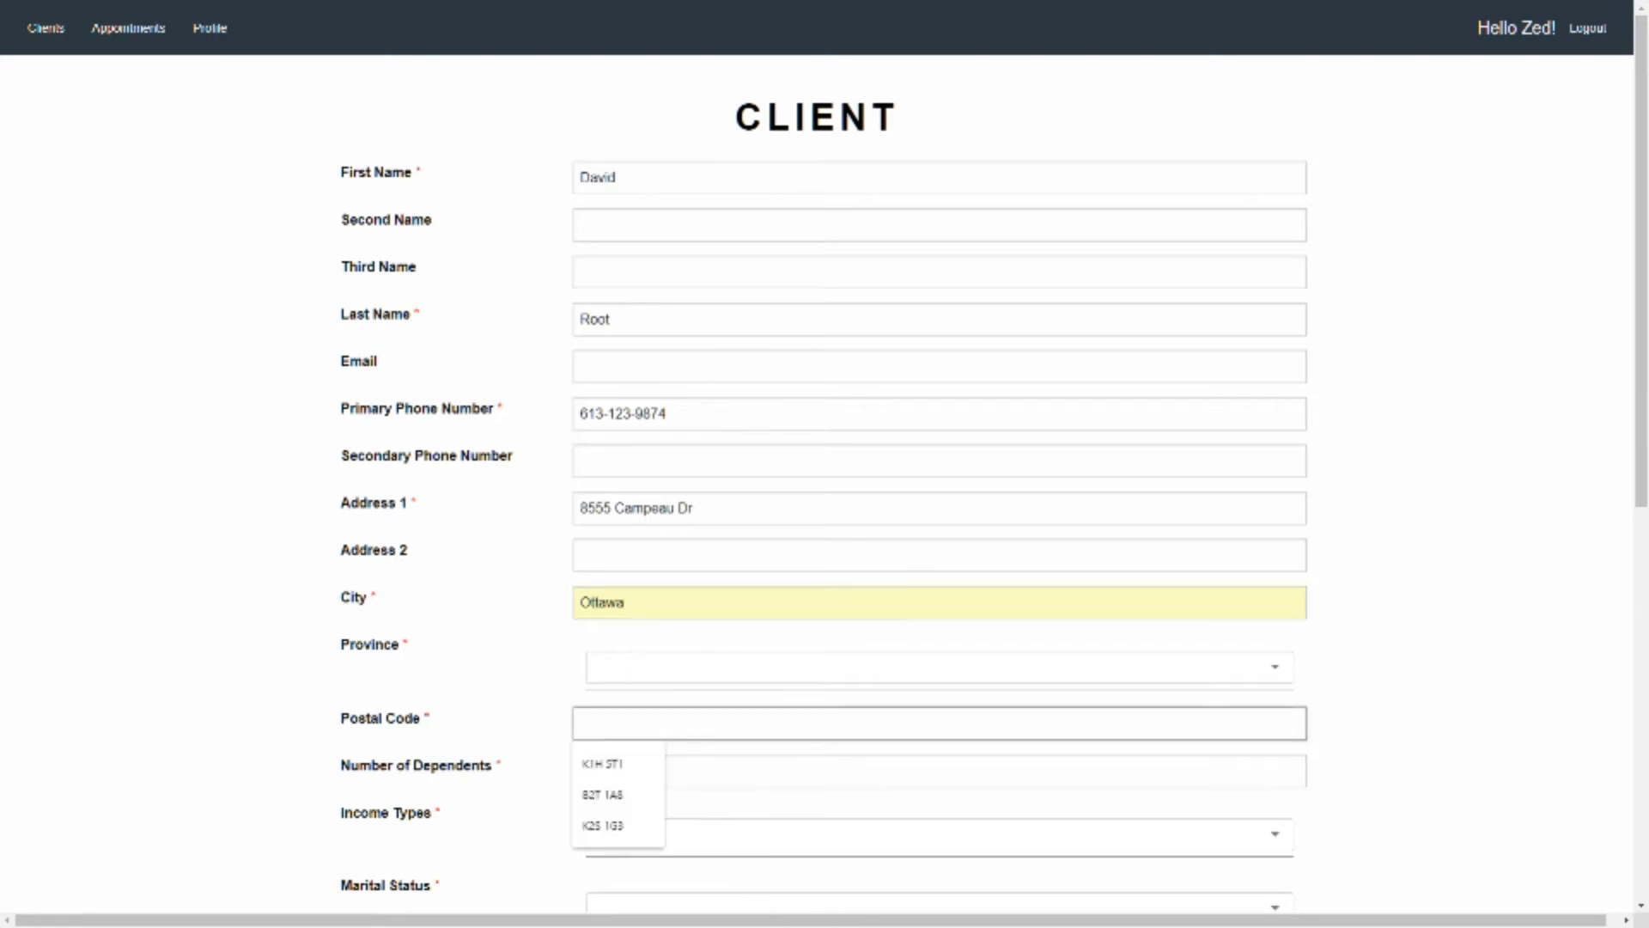
{"action": "type", "text": "K2T 0K5"}
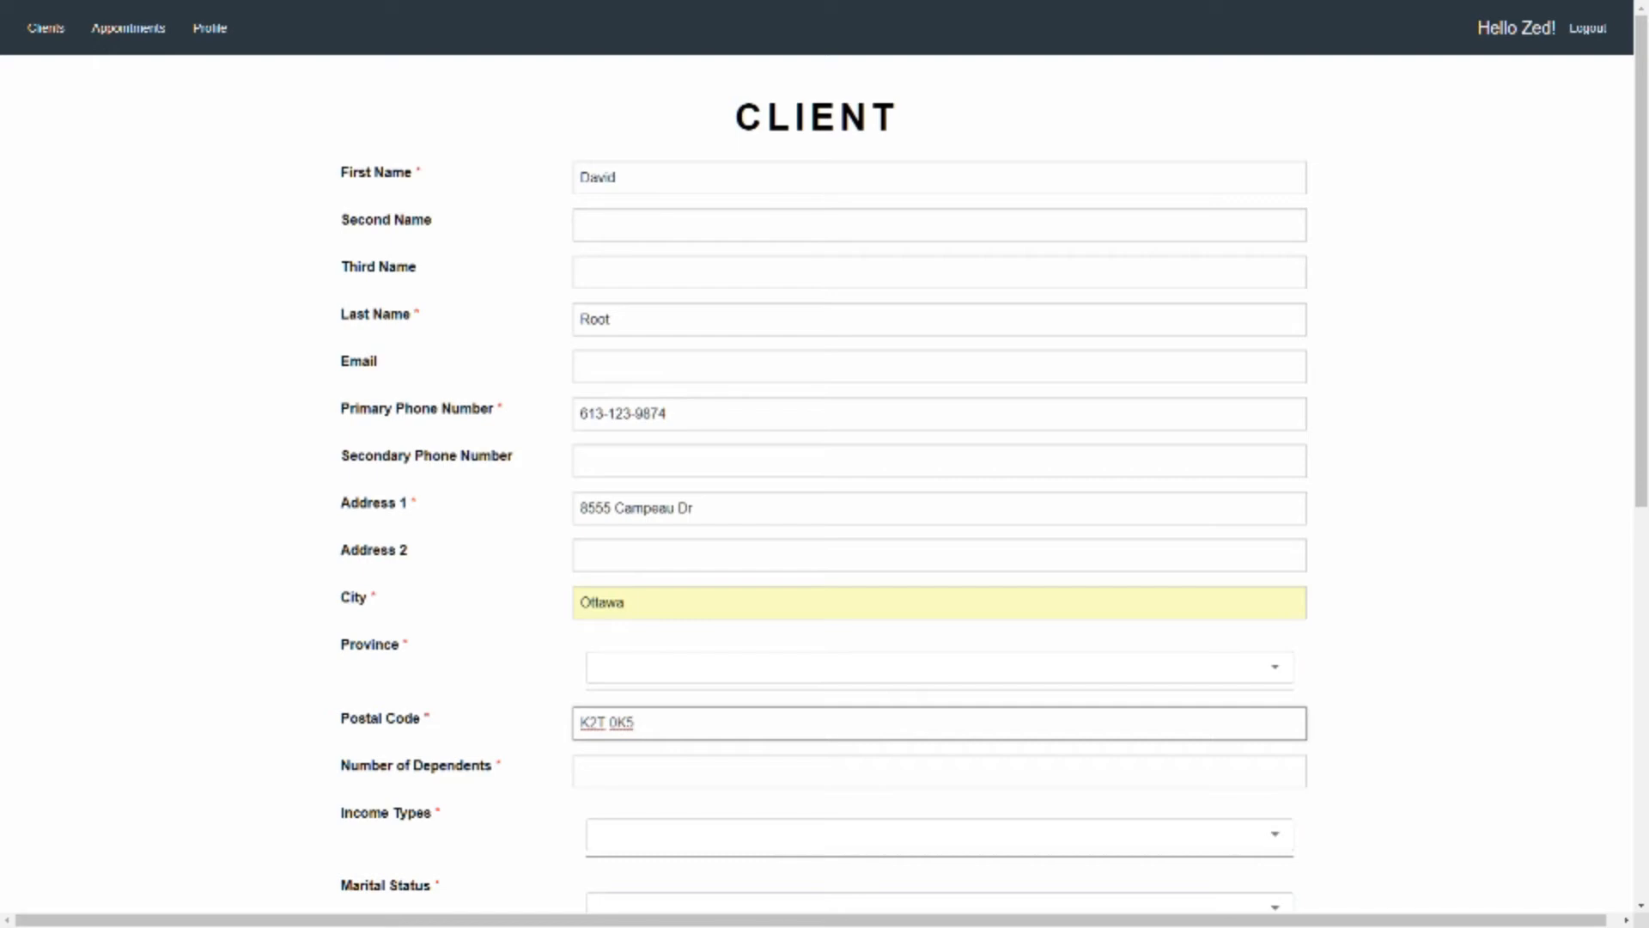
{"action": "left_click", "coordinate": [940, 667]}
{"action": "left_click", "coordinate": [939, 667]}
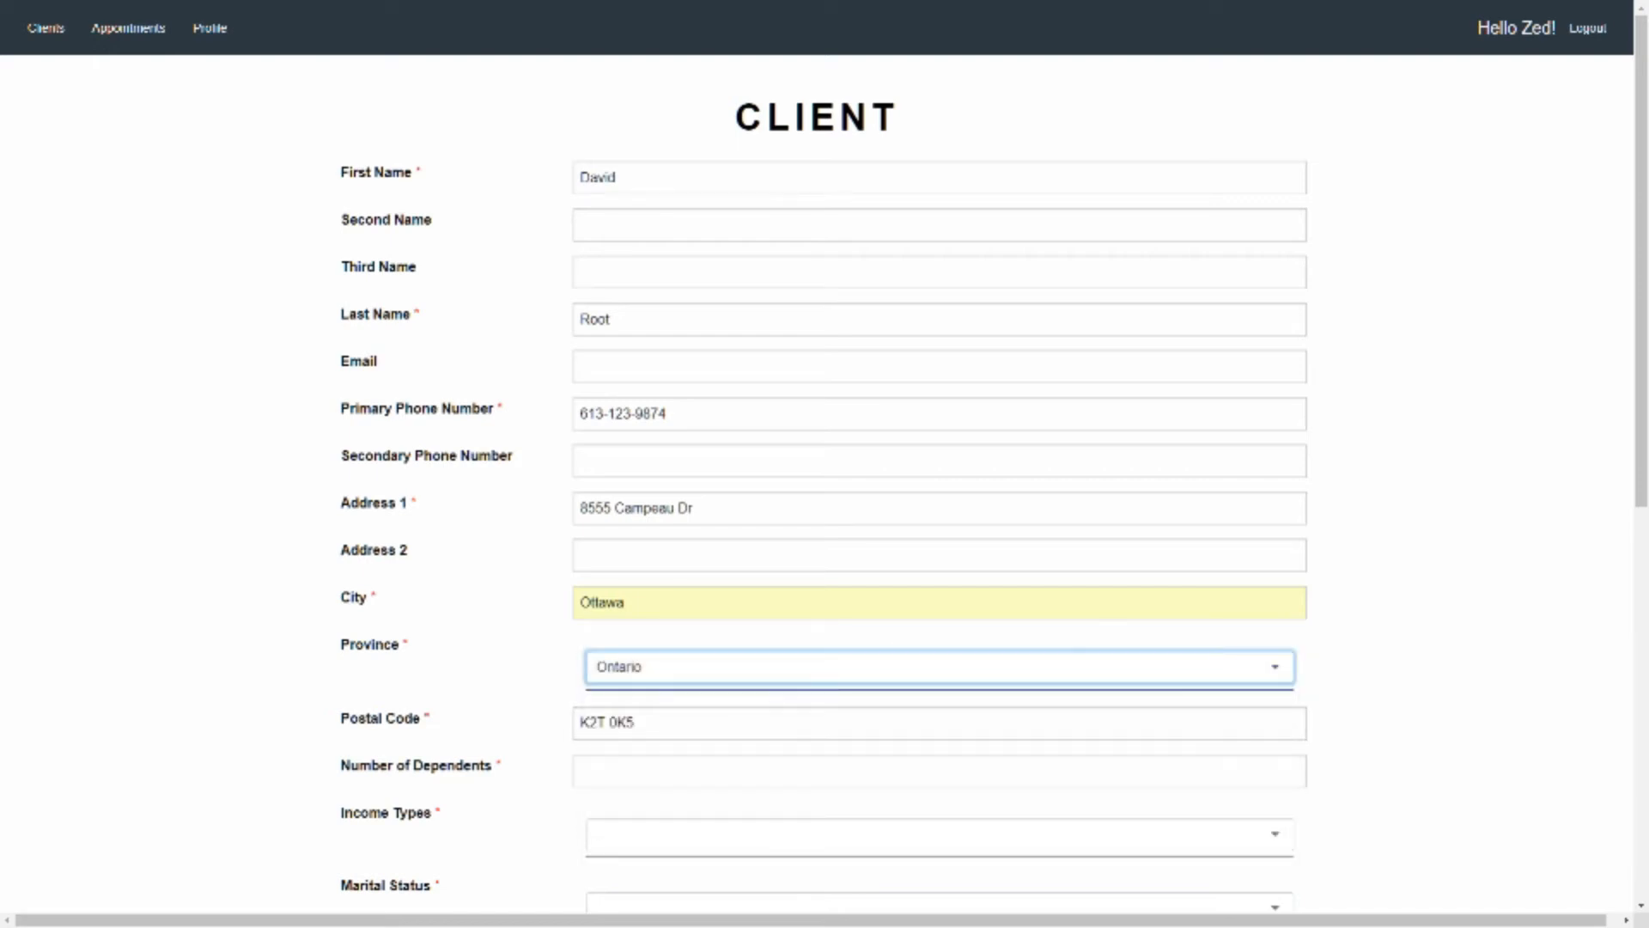
Set the client's number of dependents to 0 and select Employment income as the income type
{"action": "left_click", "coordinate": [601, 771]}
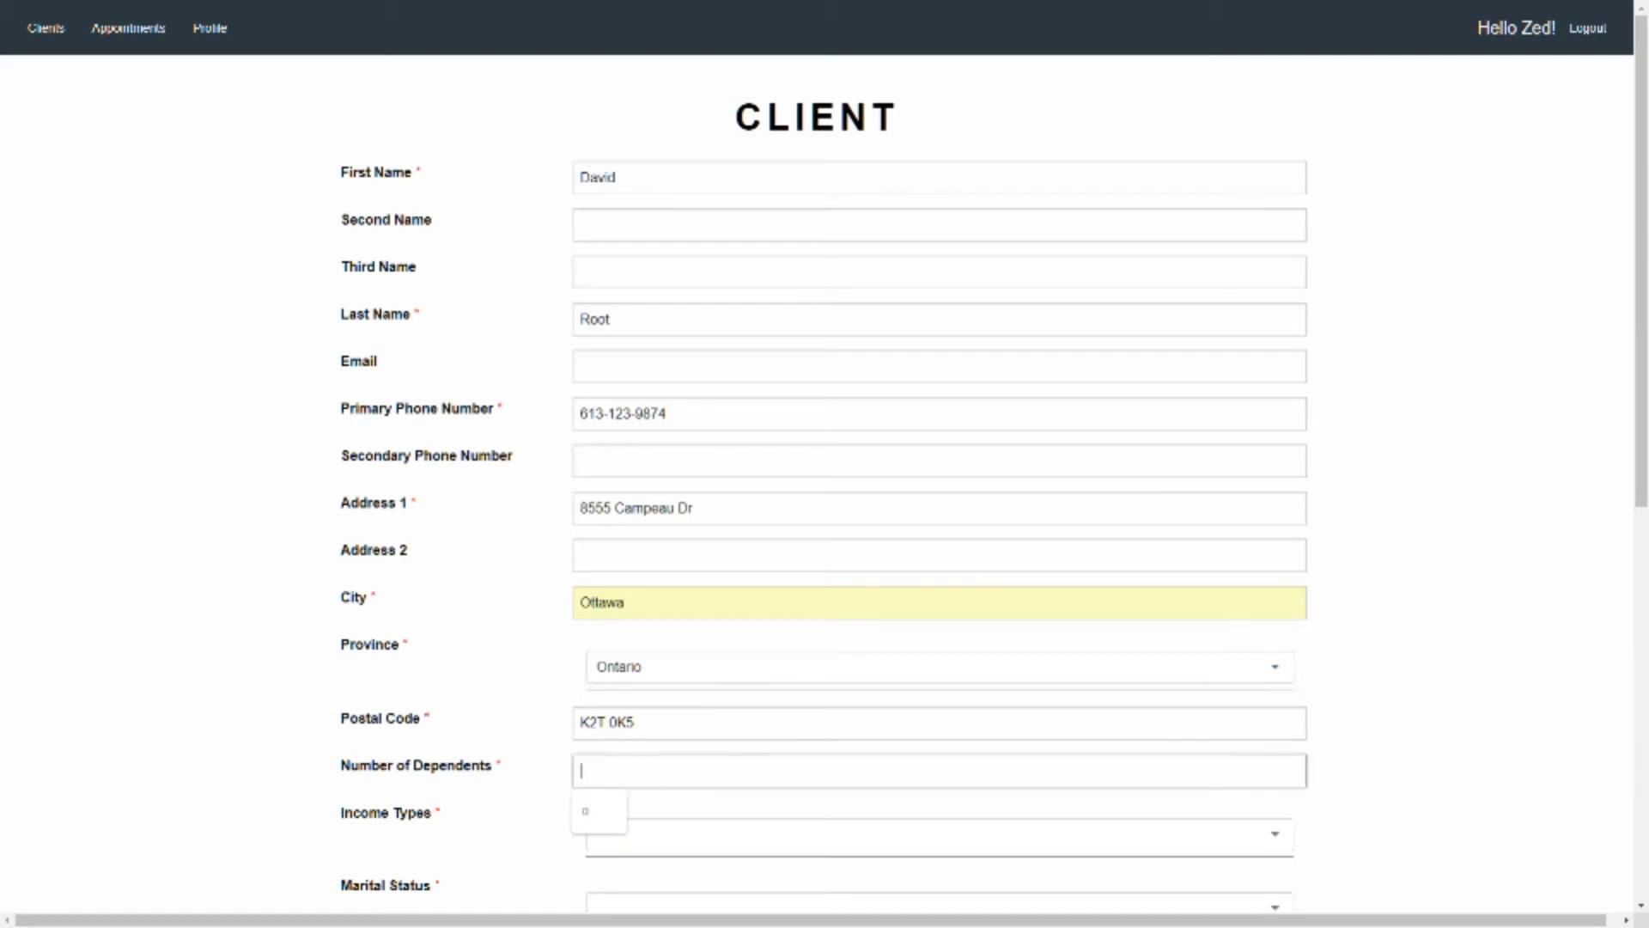
{"action": "left_click", "coordinate": [599, 809]}
{"action": "scroll", "coordinate": [825, 464], "scroll_direction": "down", "scroll_amount": 1}
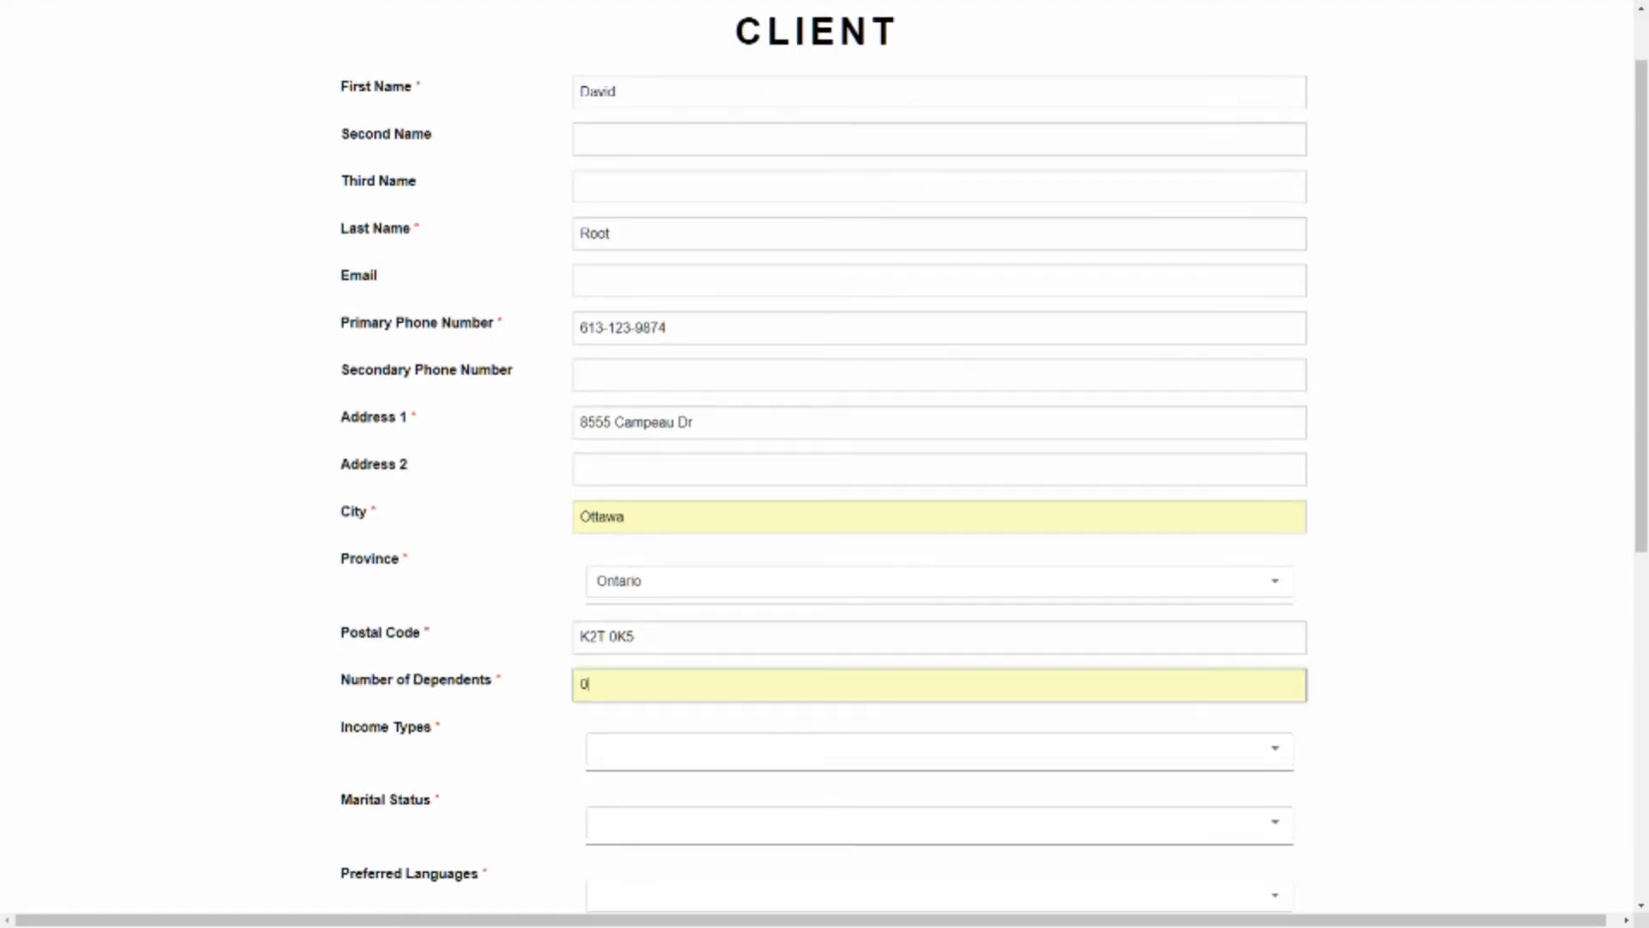
{"action": "left_click", "coordinate": [939, 741]}
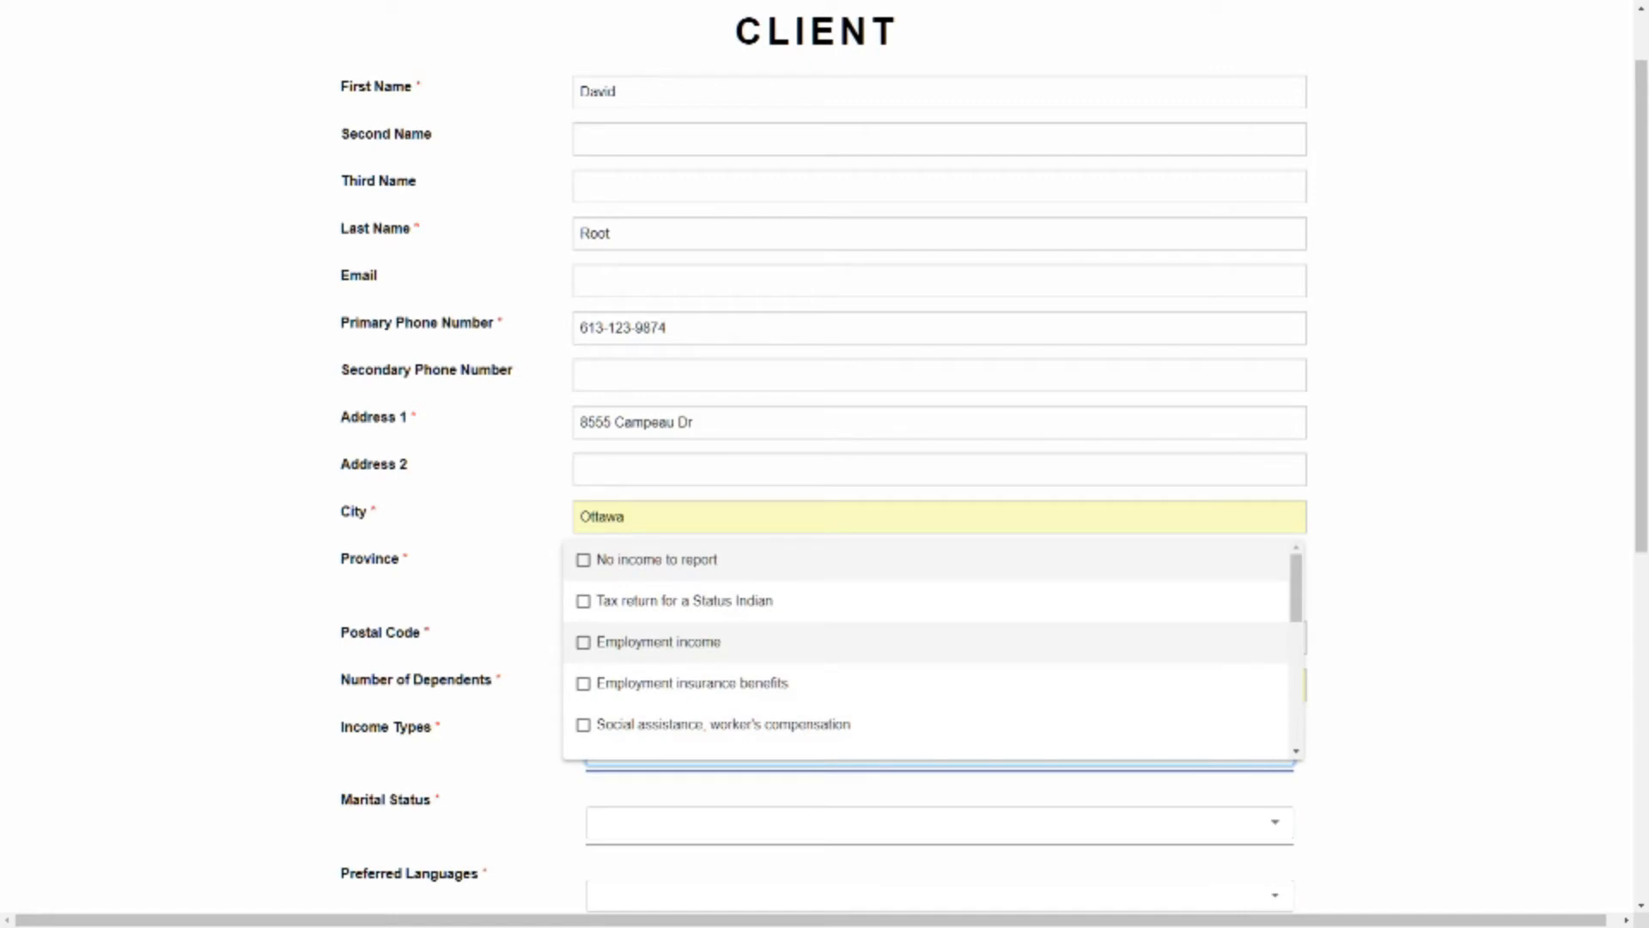
{"action": "scroll", "coordinate": [927, 649], "scroll_direction": "down", "scroll_amount": 2}
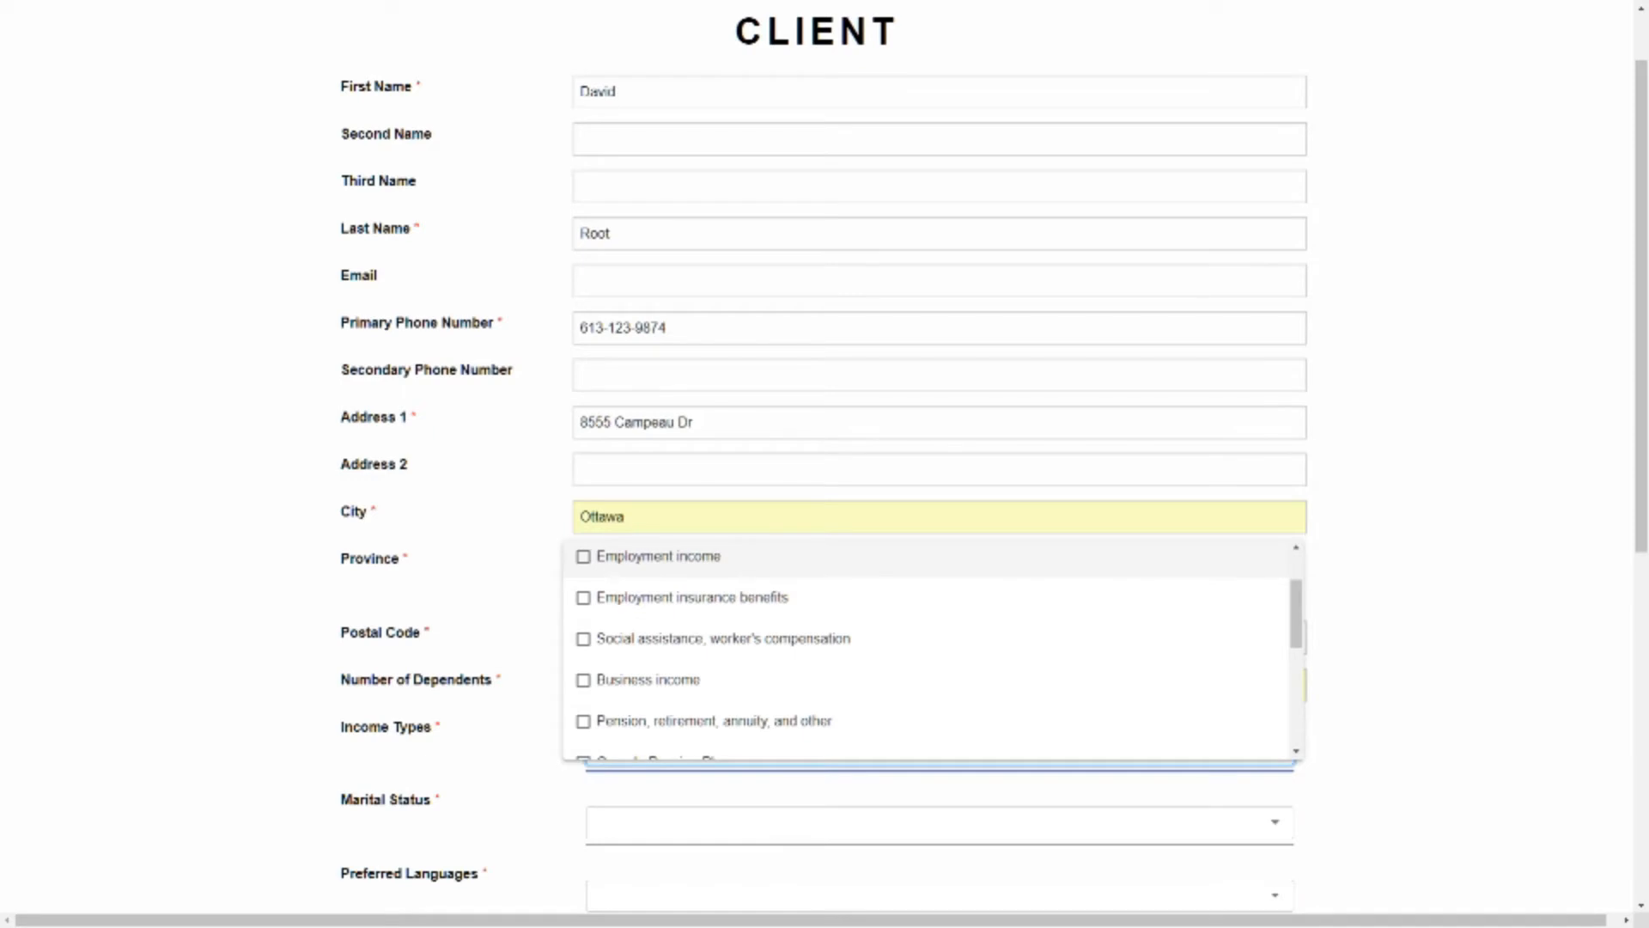
{"action": "left_click", "coordinate": [602, 556]}
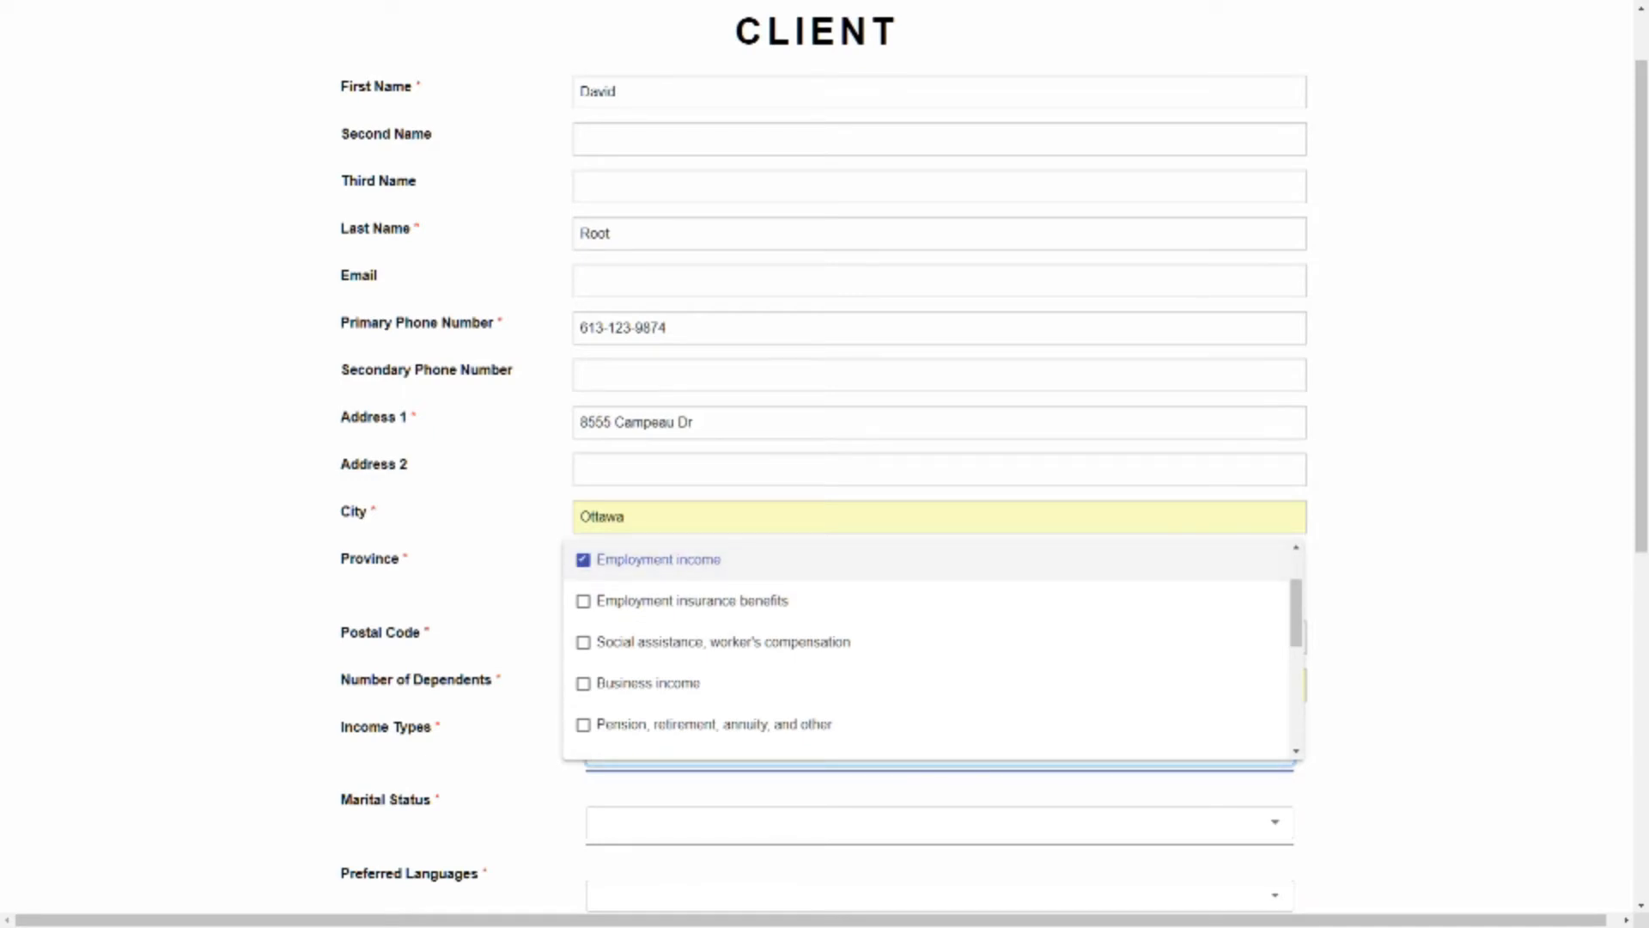
{"action": "left_click", "coordinate": [515, 610]}
Set the client's marital status to Single and choose English and French as preferred languages
{"action": "scroll", "coordinate": [824, 464], "scroll_direction": "down", "scroll_amount": 2}
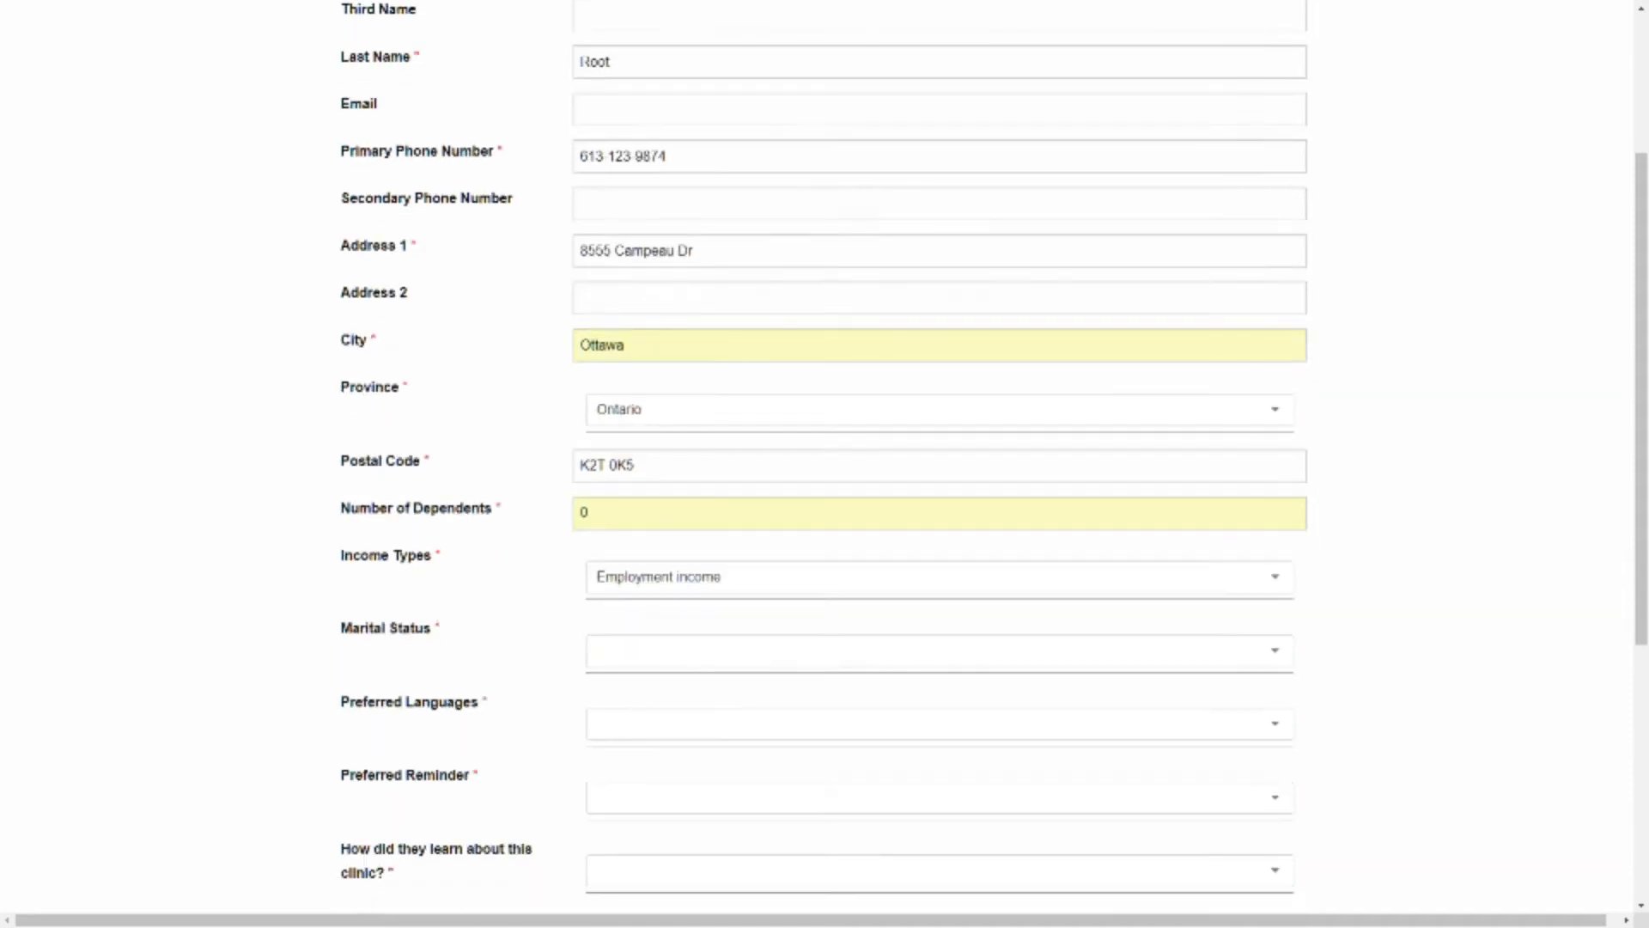
{"action": "left_click", "coordinate": [940, 651]}
{"action": "left_click", "coordinate": [670, 651]}
{"action": "left_click", "coordinate": [939, 724]}
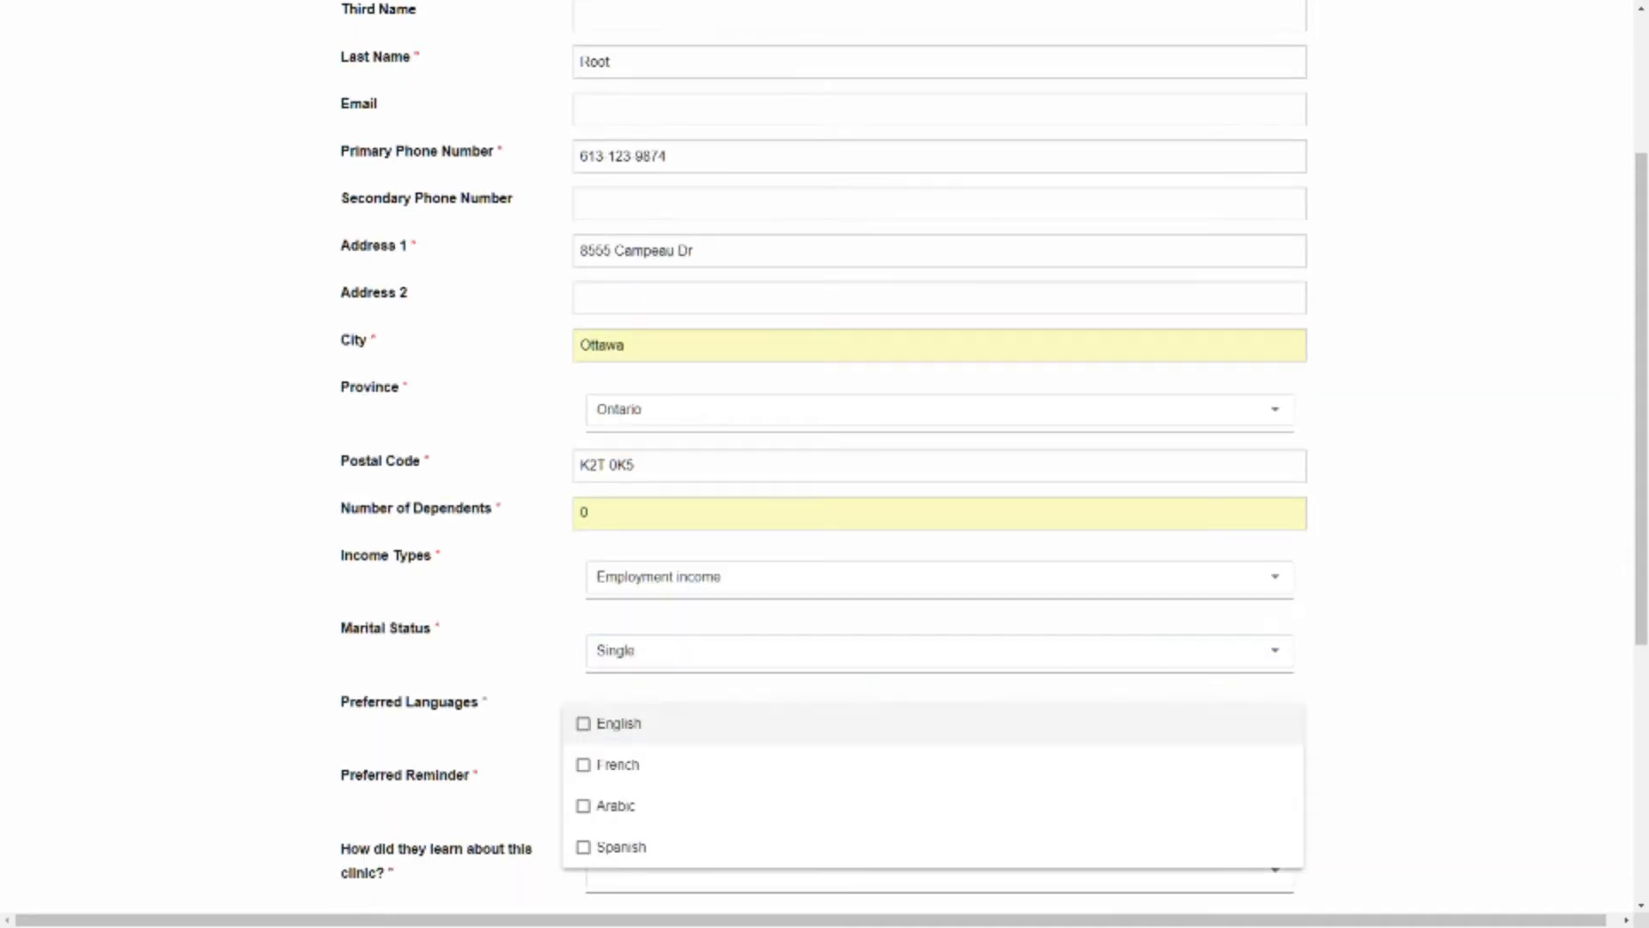
{"action": "left_click", "coordinate": [940, 724]}
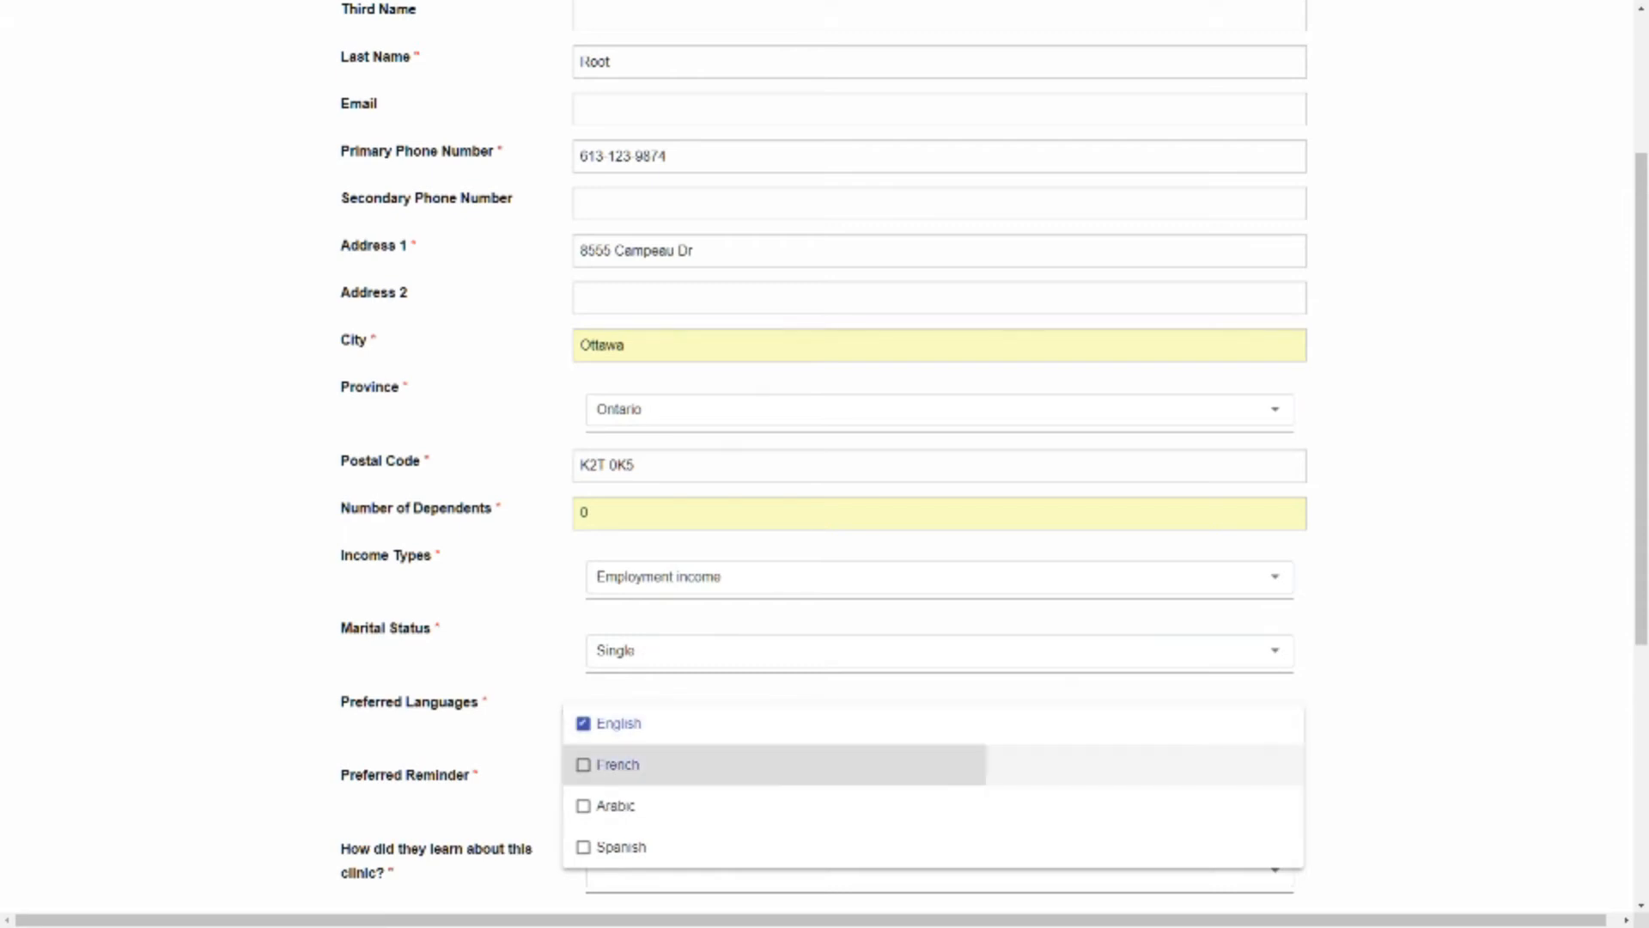
{"action": "left_click", "coordinate": [940, 765]}
{"action": "key", "text": "Escape"}
Select Primary Phone as the preferred reminder and Word of Mouth as how the client learned about the clinic
{"action": "scroll", "coordinate": [940, 464], "scroll_direction": "down", "scroll_amount": 4}
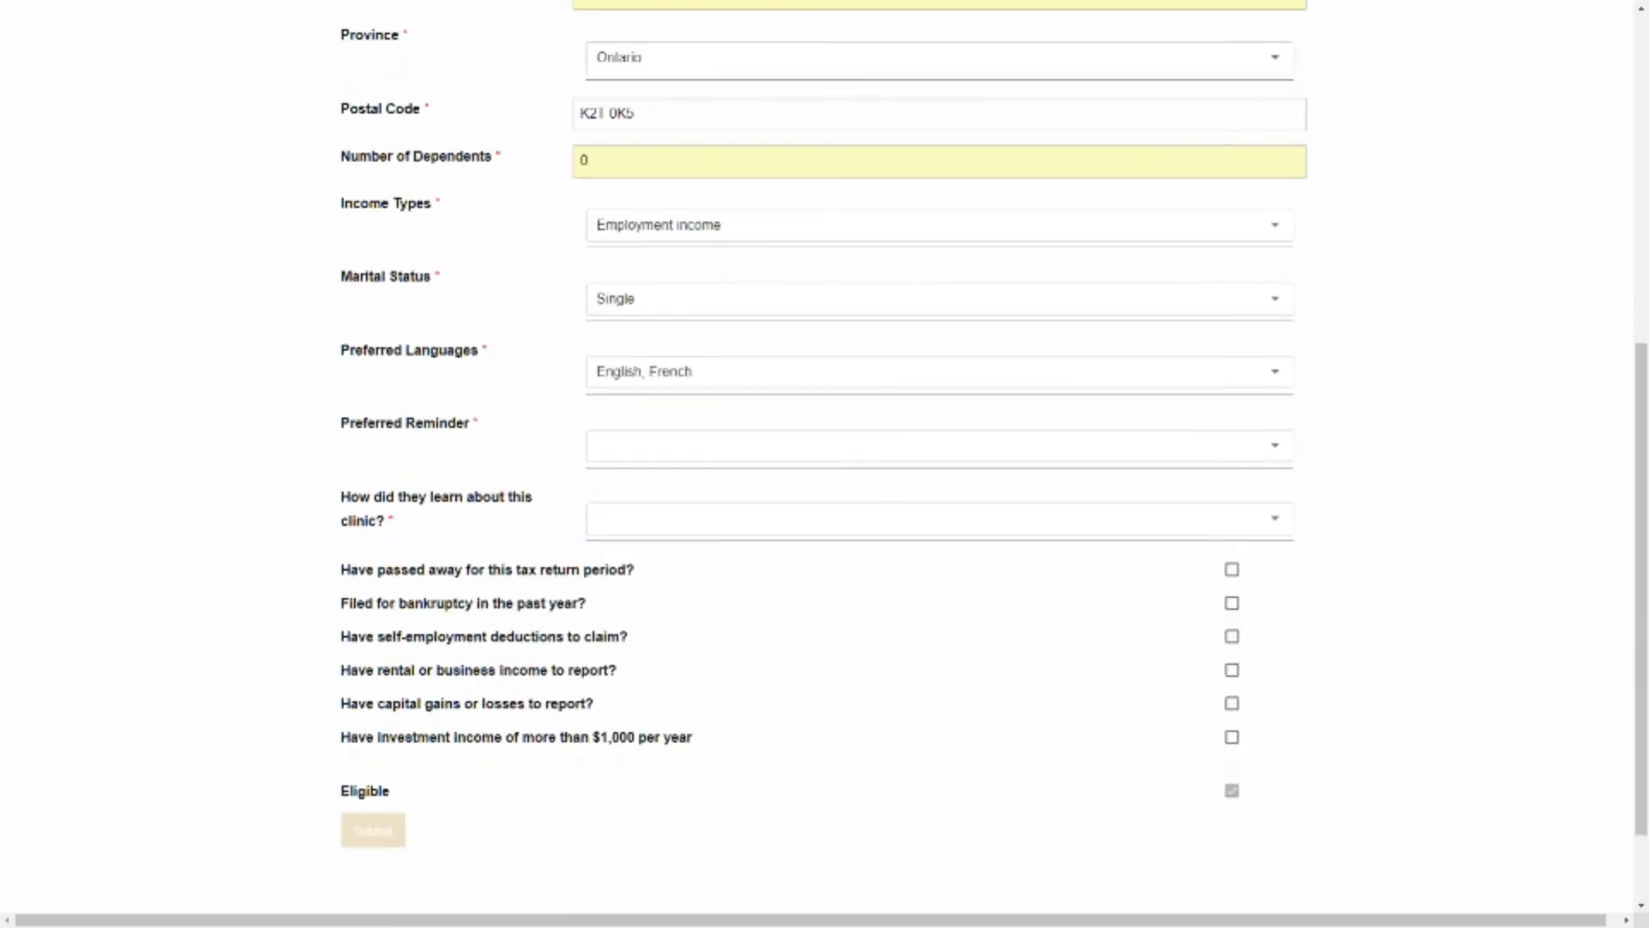
{"action": "left_click", "coordinate": [939, 445]}
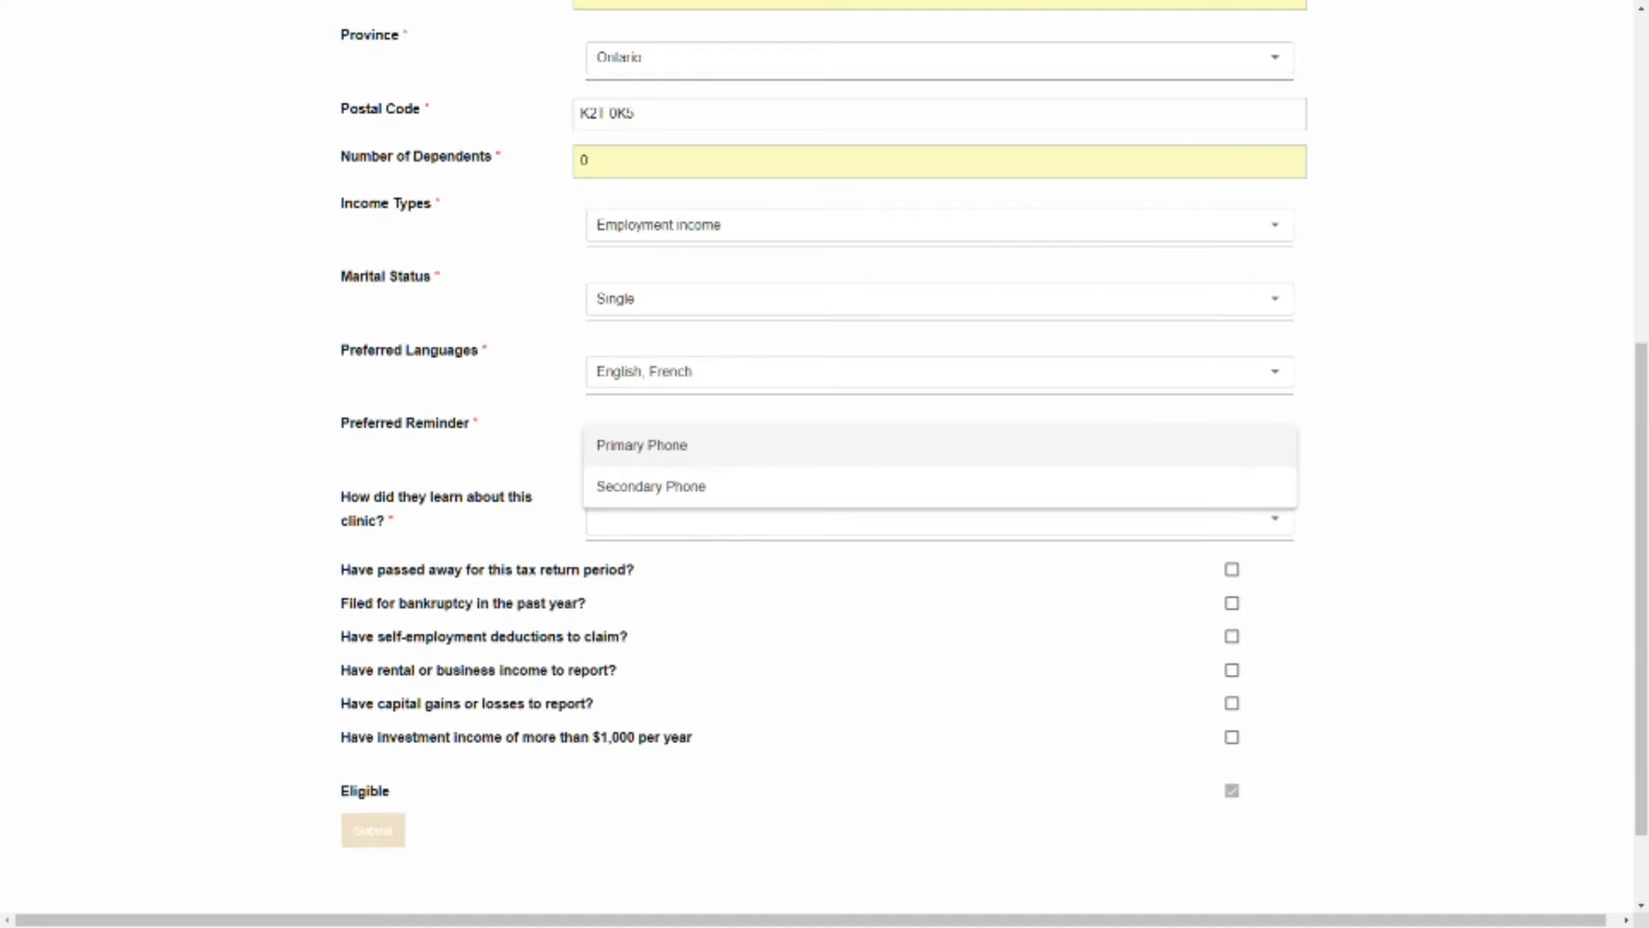
{"action": "left_click", "coordinate": [940, 445]}
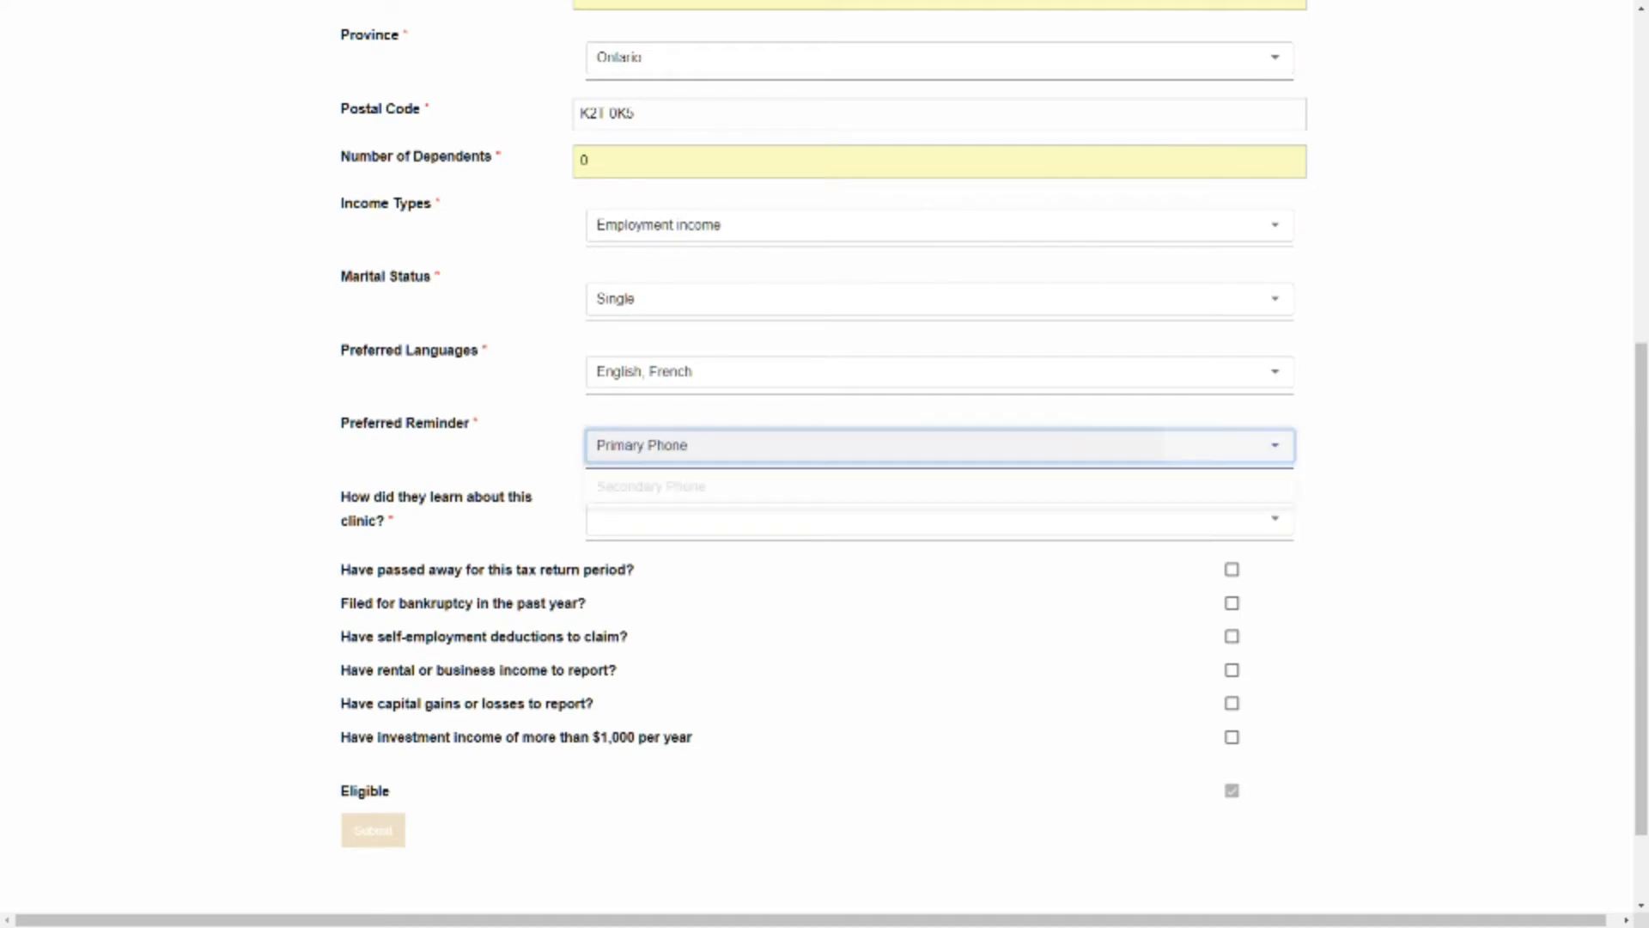
{"action": "left_click", "coordinate": [939, 518]}
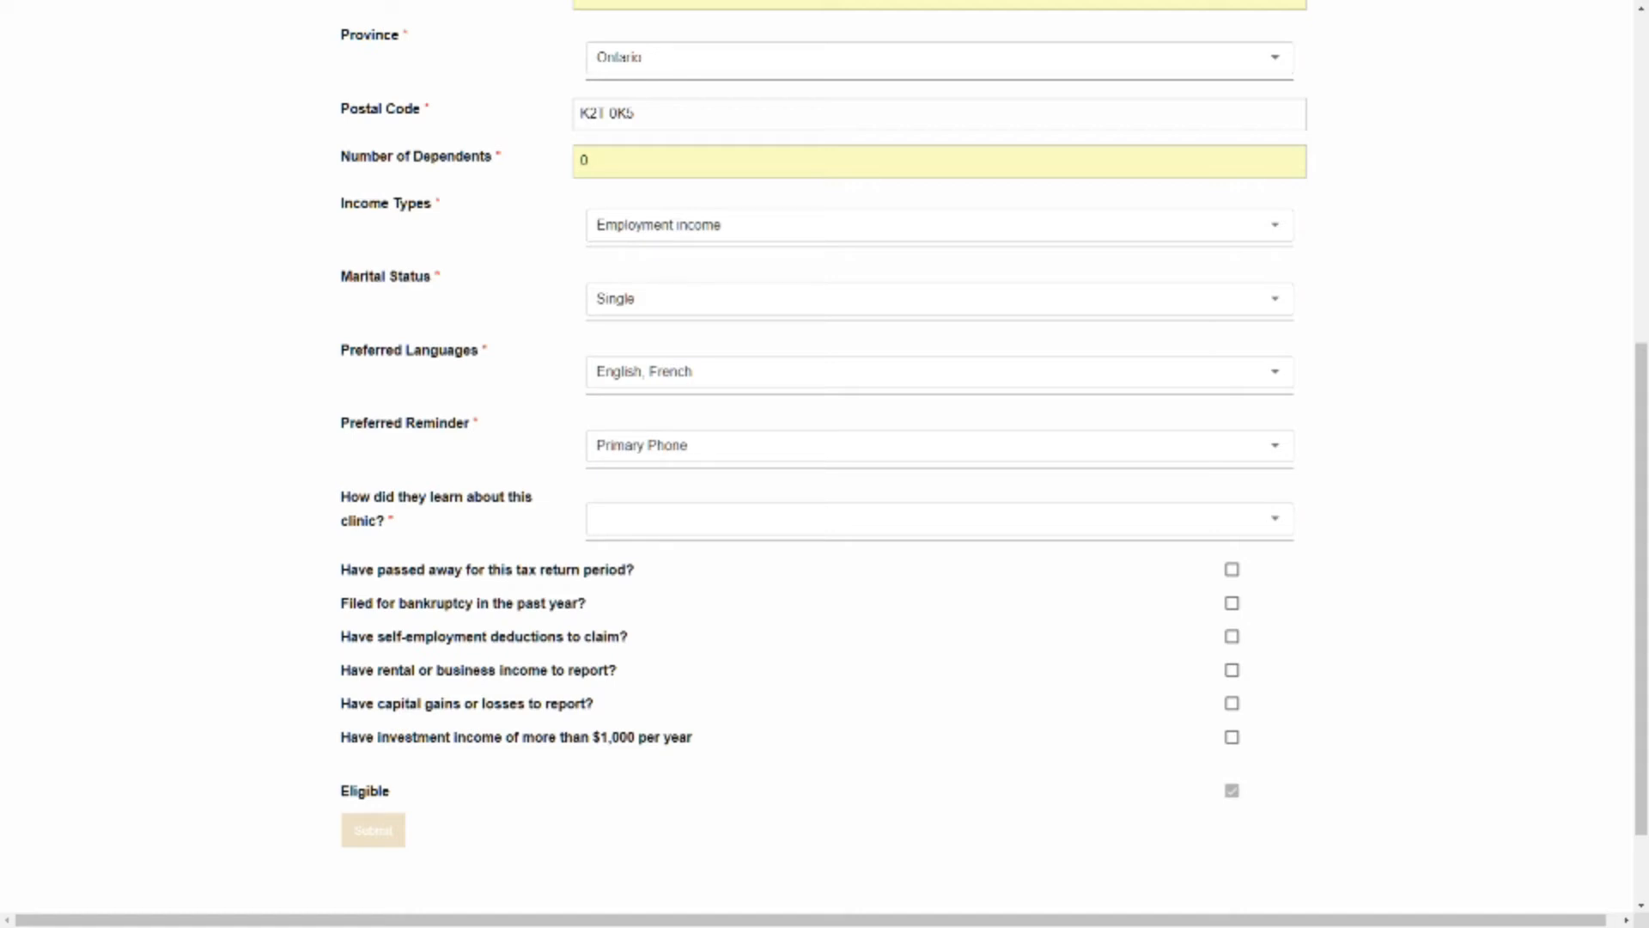
{"action": "left_click", "coordinate": [940, 519]}
{"action": "left_click", "coordinate": [940, 559]}
Mark the client as having passed away for this tax return period and submit the client form
{"action": "scroll", "coordinate": [824, 464], "scroll_direction": "down", "scroll_amount": 3}
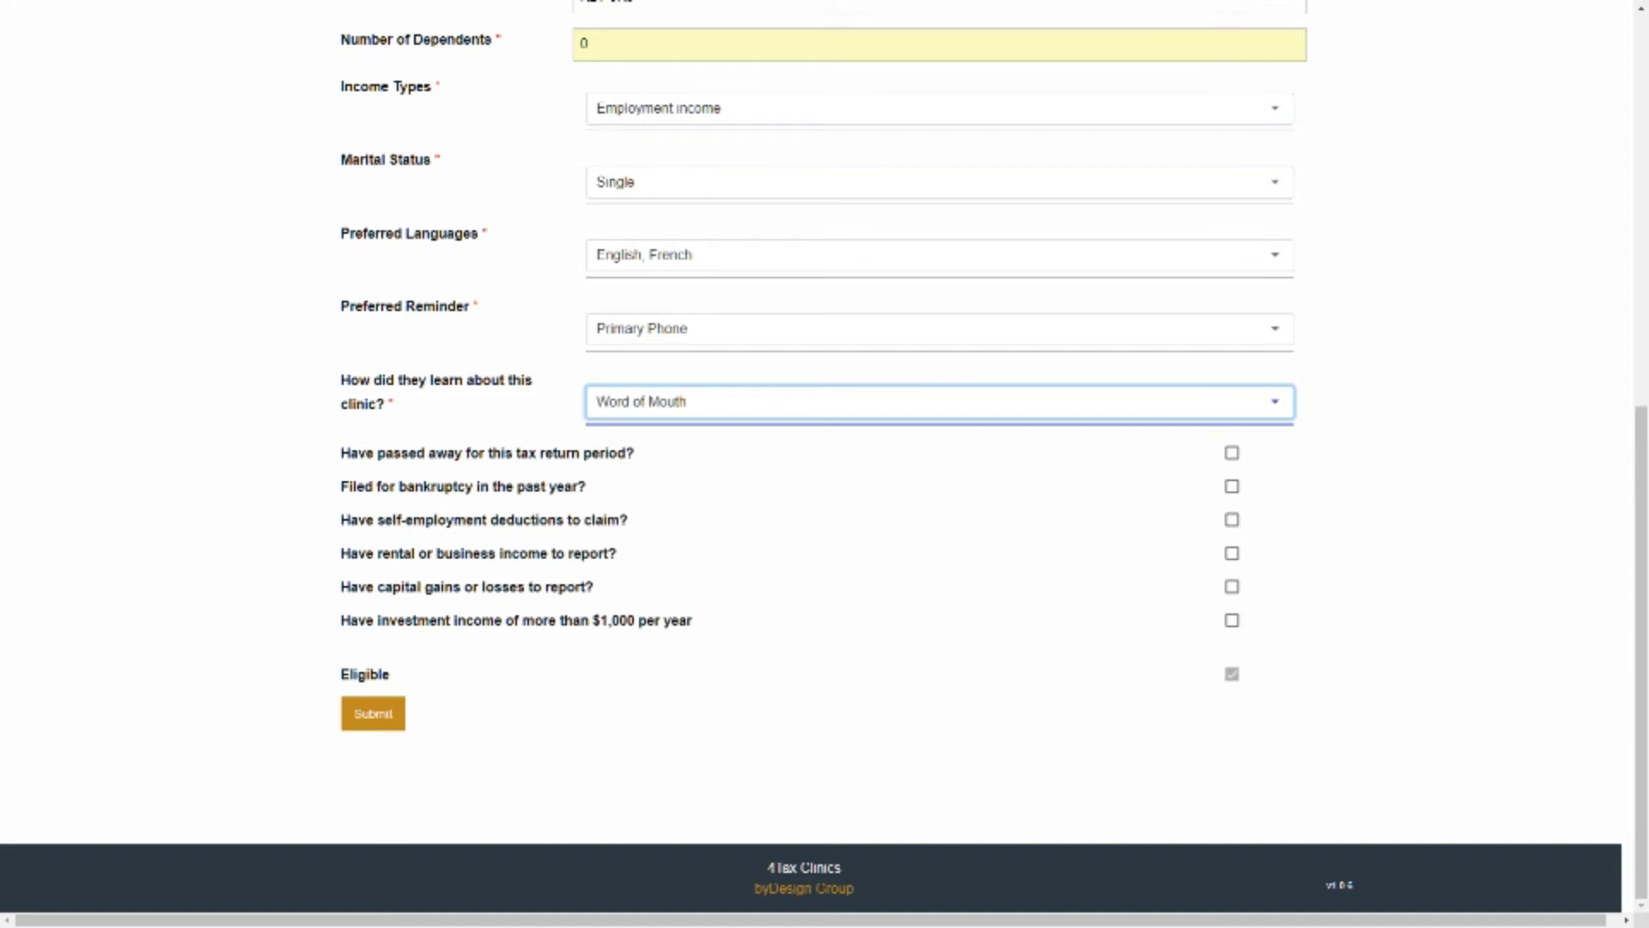
{"action": "left_click", "coordinate": [1231, 453]}
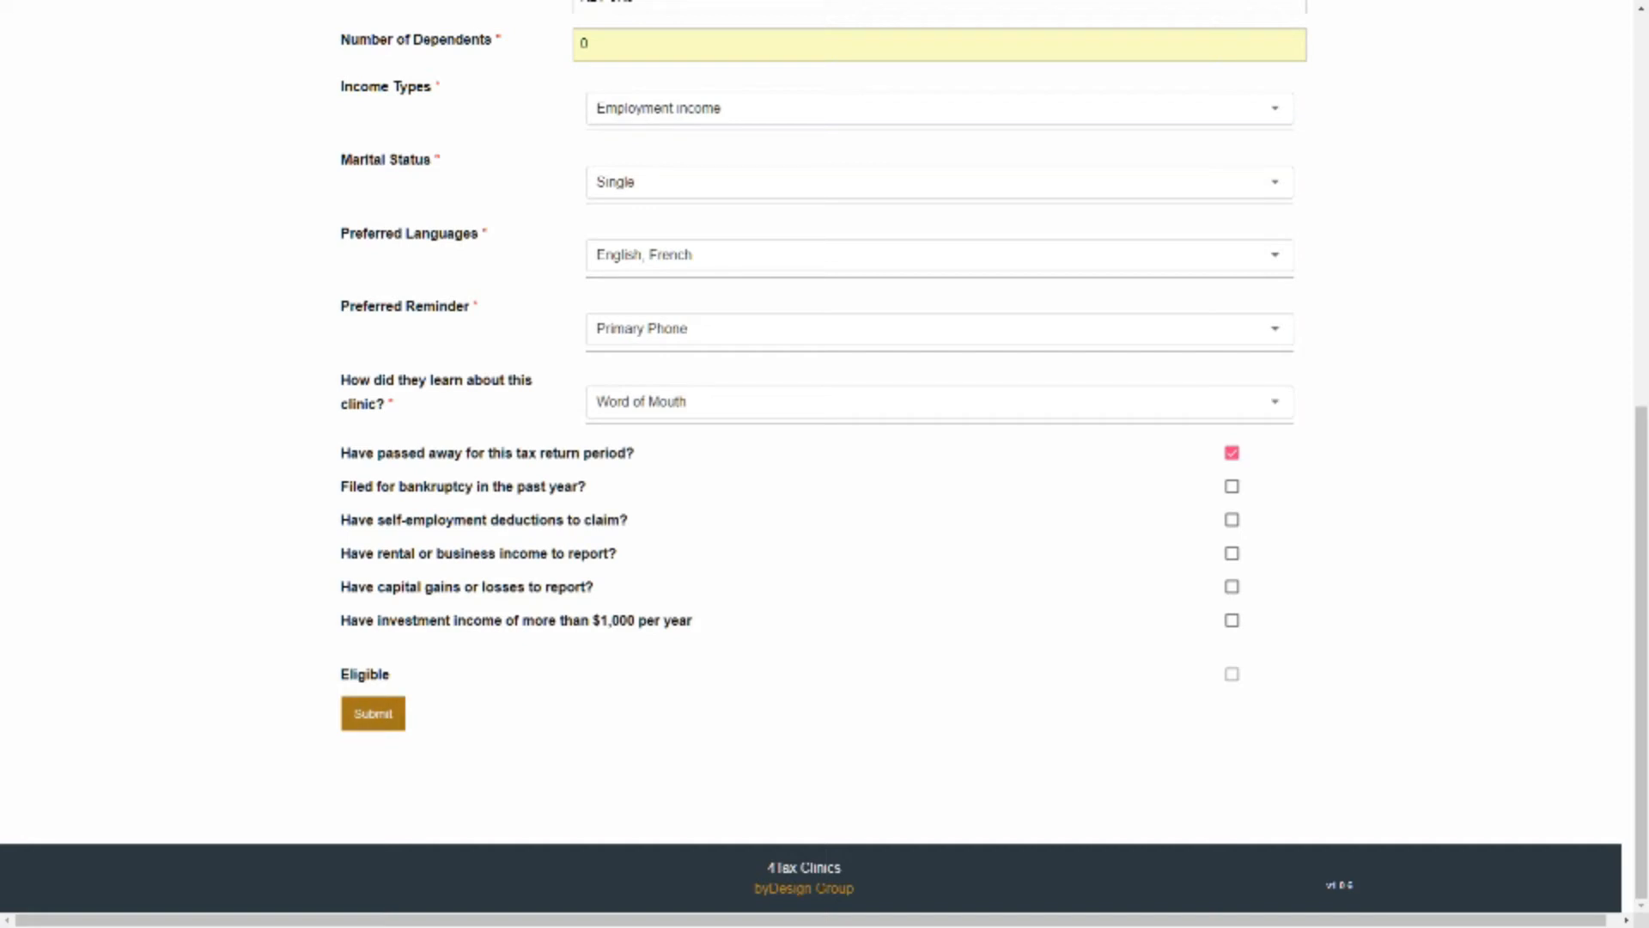
{"action": "left_click", "coordinate": [372, 713]}
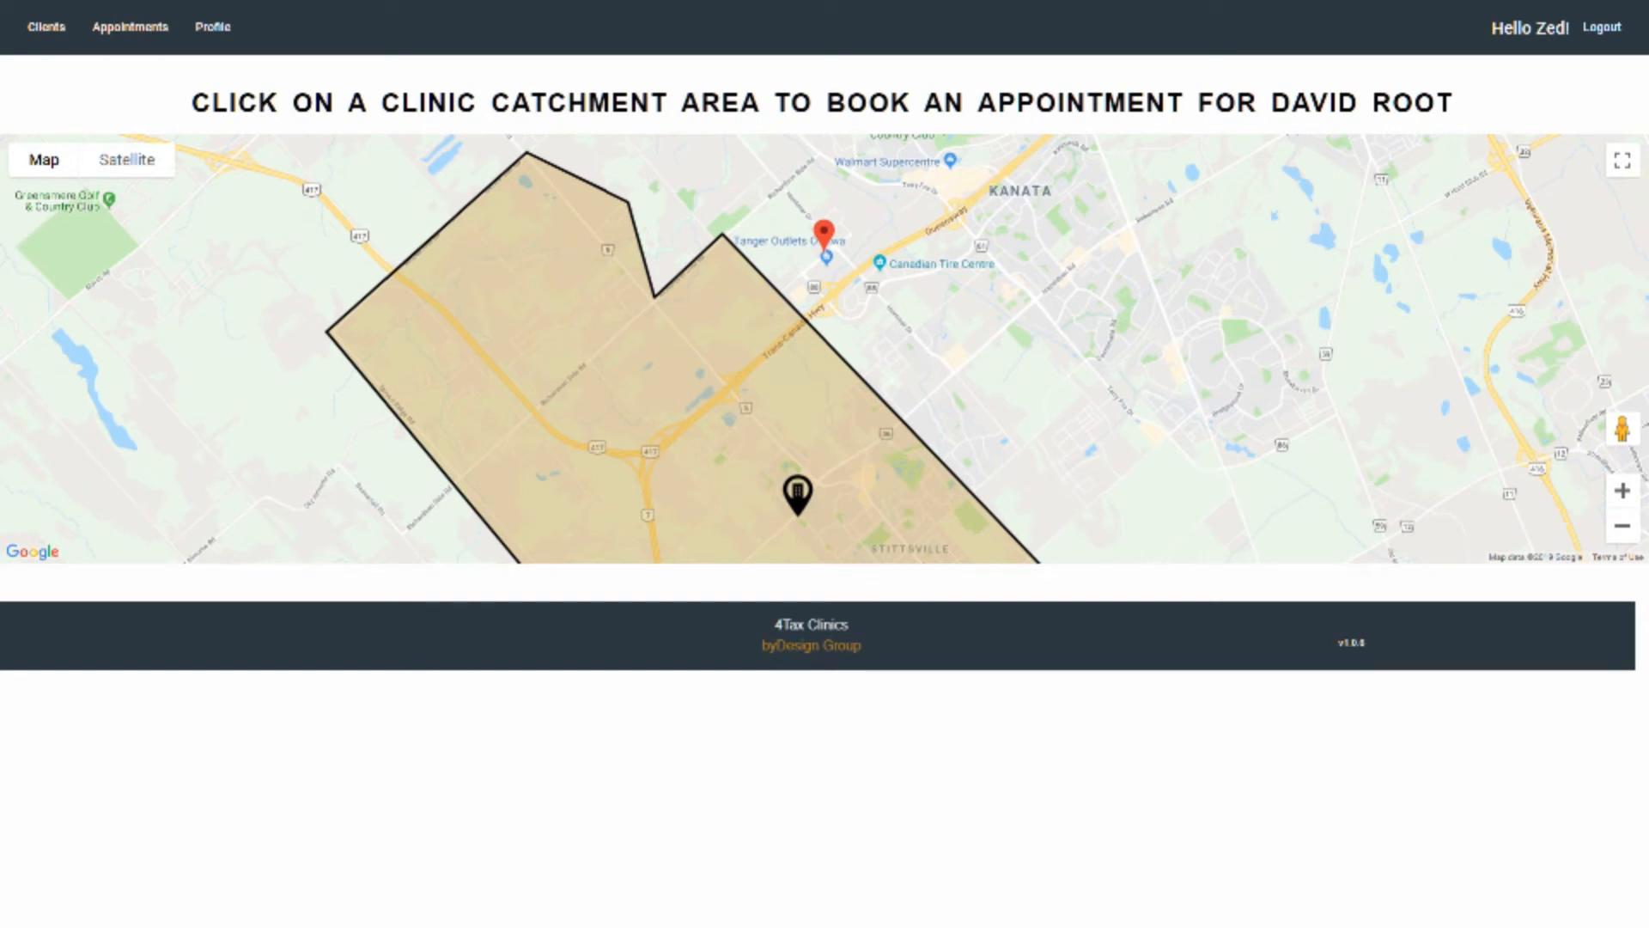
Zoom out and pan the map to examine all clinic catchment areas relative to the client's location
{"action": "scroll", "coordinate": [973, 331], "scroll_direction": "down", "scroll_amount": 1}
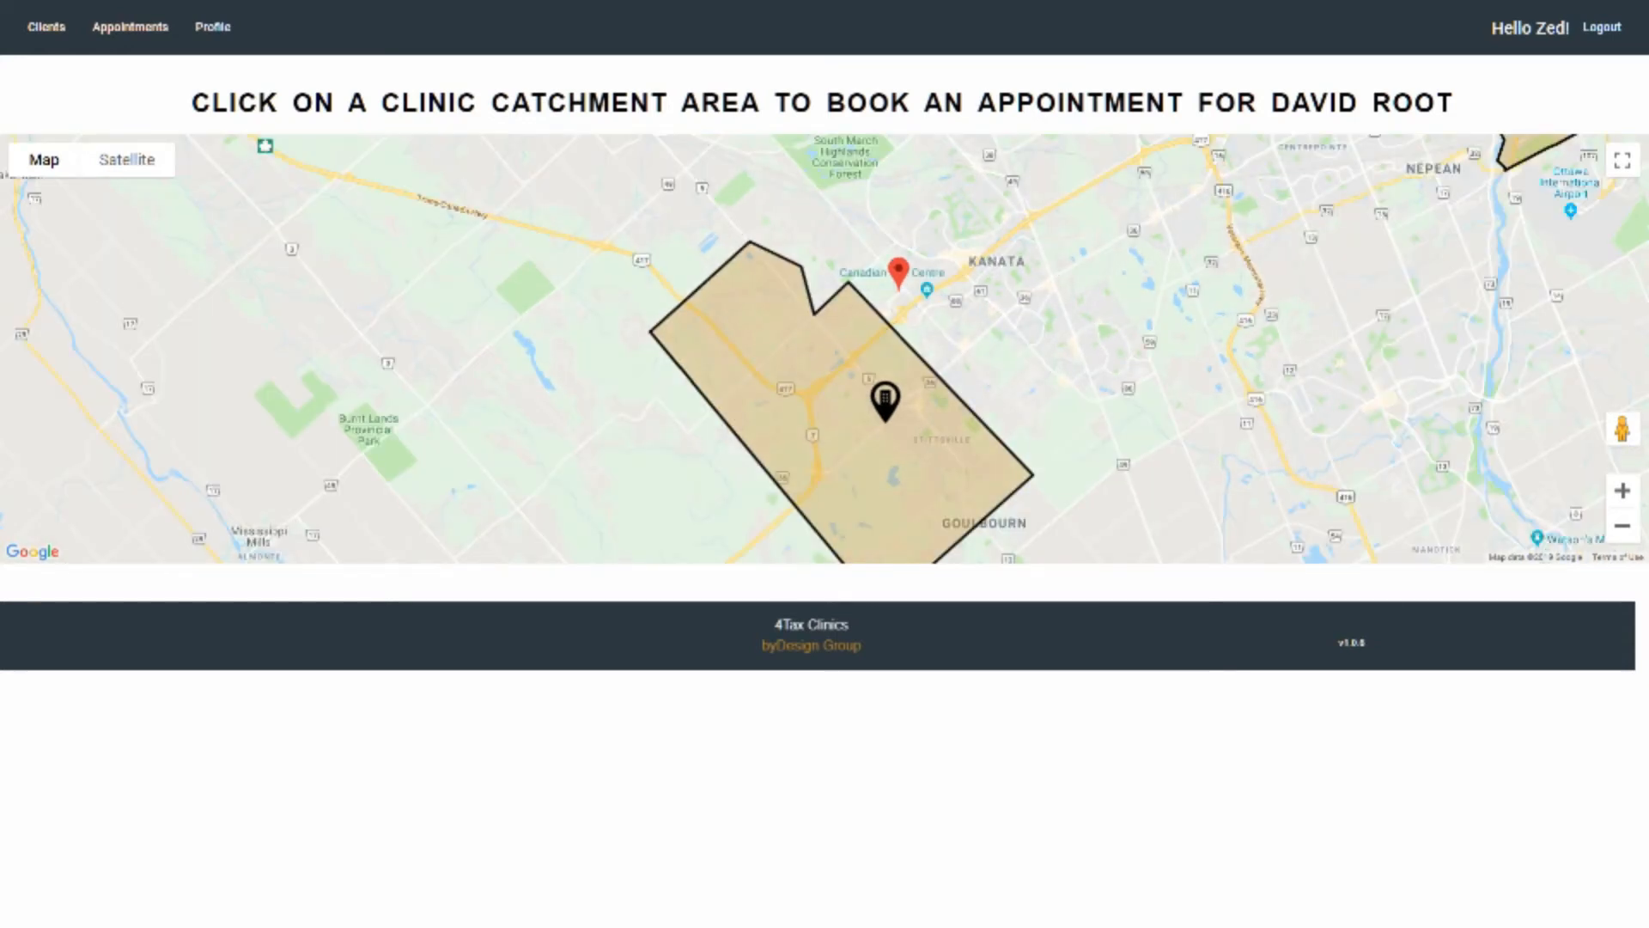
{"action": "scroll", "coordinate": [1038, 330], "scroll_direction": "down", "scroll_amount": 1}
{"action": "left_click_drag", "start_coordinate": [1038, 331], "coordinate": [826, 398]}
{"action": "scroll", "coordinate": [910, 353], "scroll_direction": "down", "scroll_amount": 1}
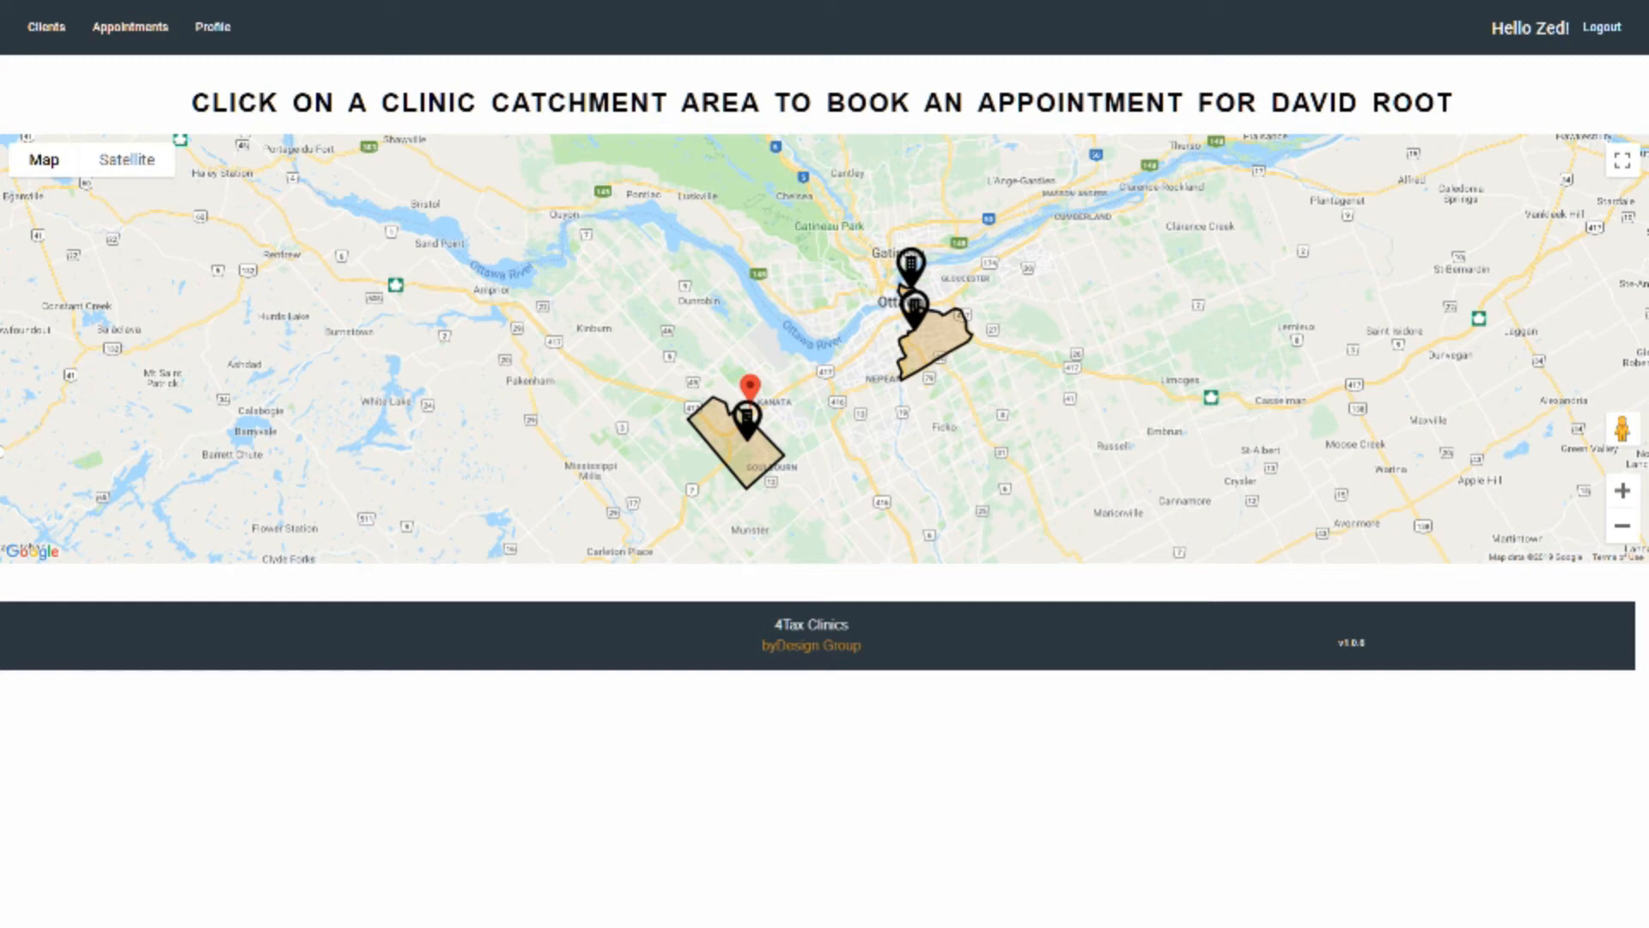
Select the Kanata West clinic catchment area on the map for the client's booking
{"action": "mouse_move", "coordinate": [744, 462]}
{"action": "scroll", "coordinate": [768, 410], "scroll_direction": "up", "scroll_amount": 1}
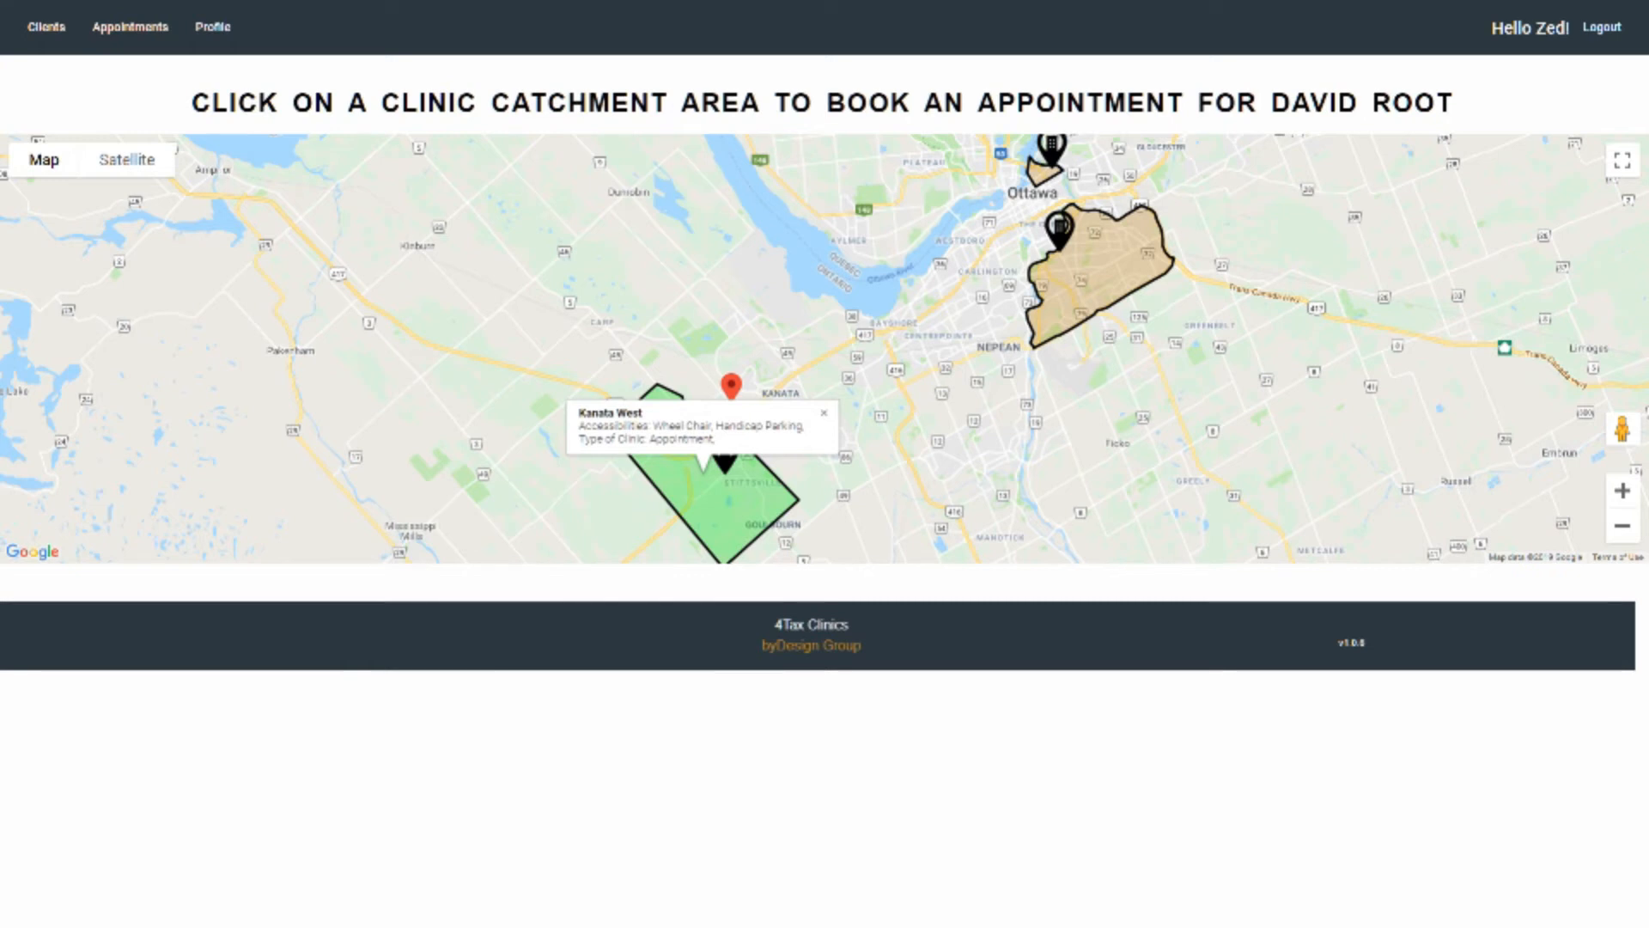
{"action": "left_click", "coordinate": [730, 500]}
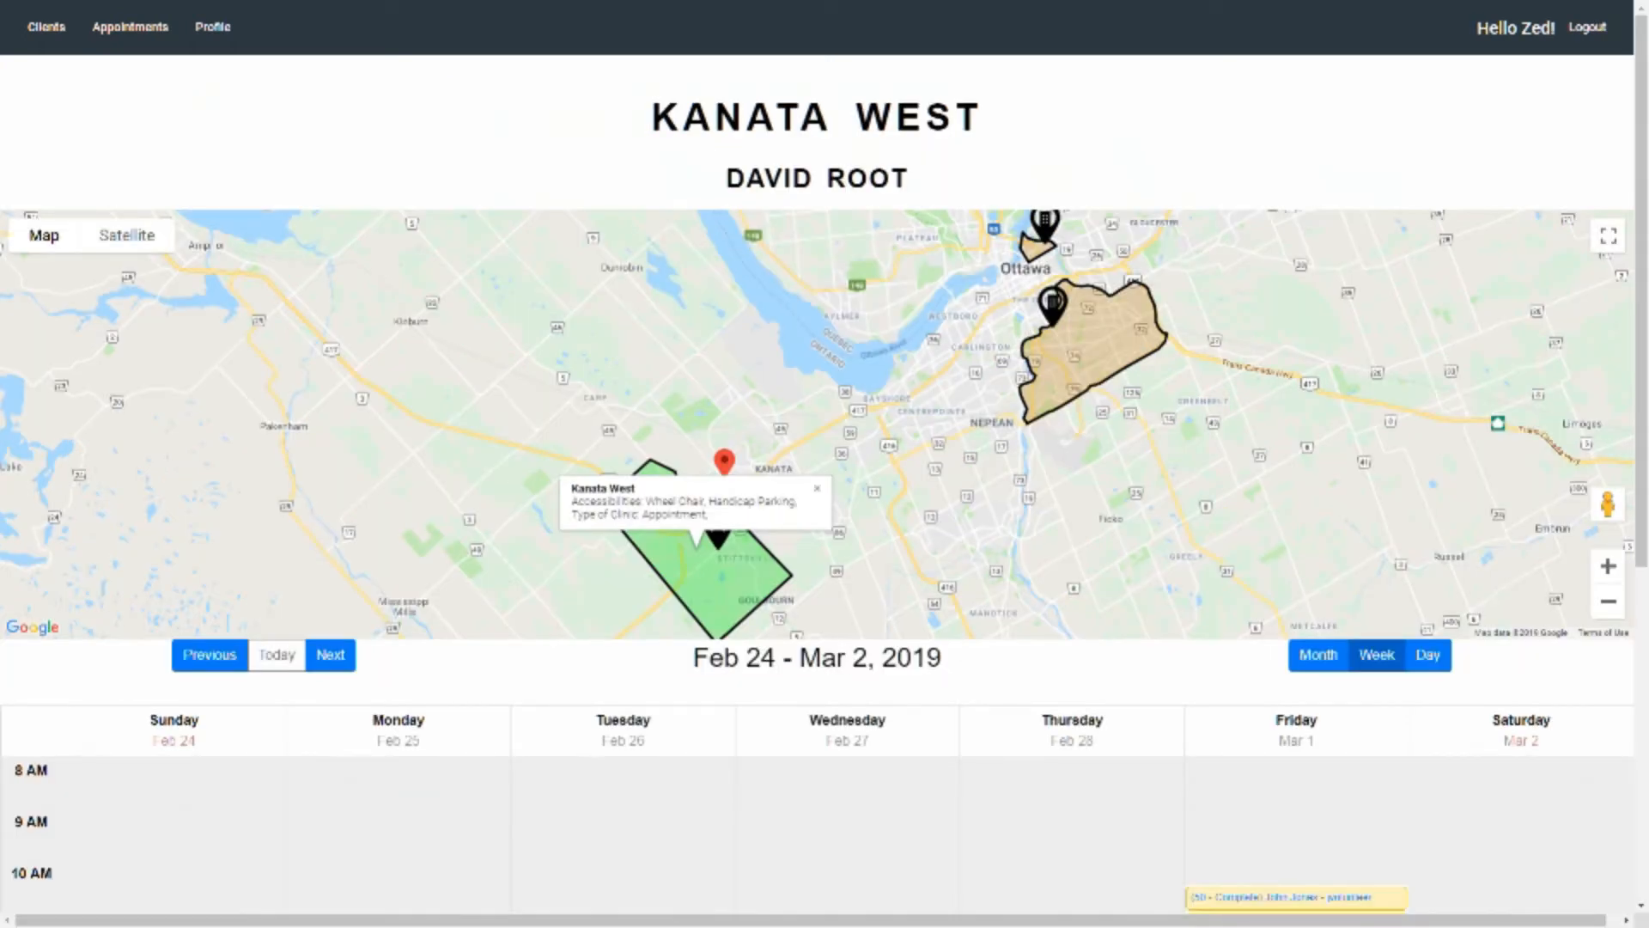
Go to the week of Mar 3 - Mar 9, 2019, open Monday, March 4 and start an appointment at 8 AM
{"action": "scroll", "coordinate": [816, 421], "scroll_direction": "down", "scroll_amount": 3}
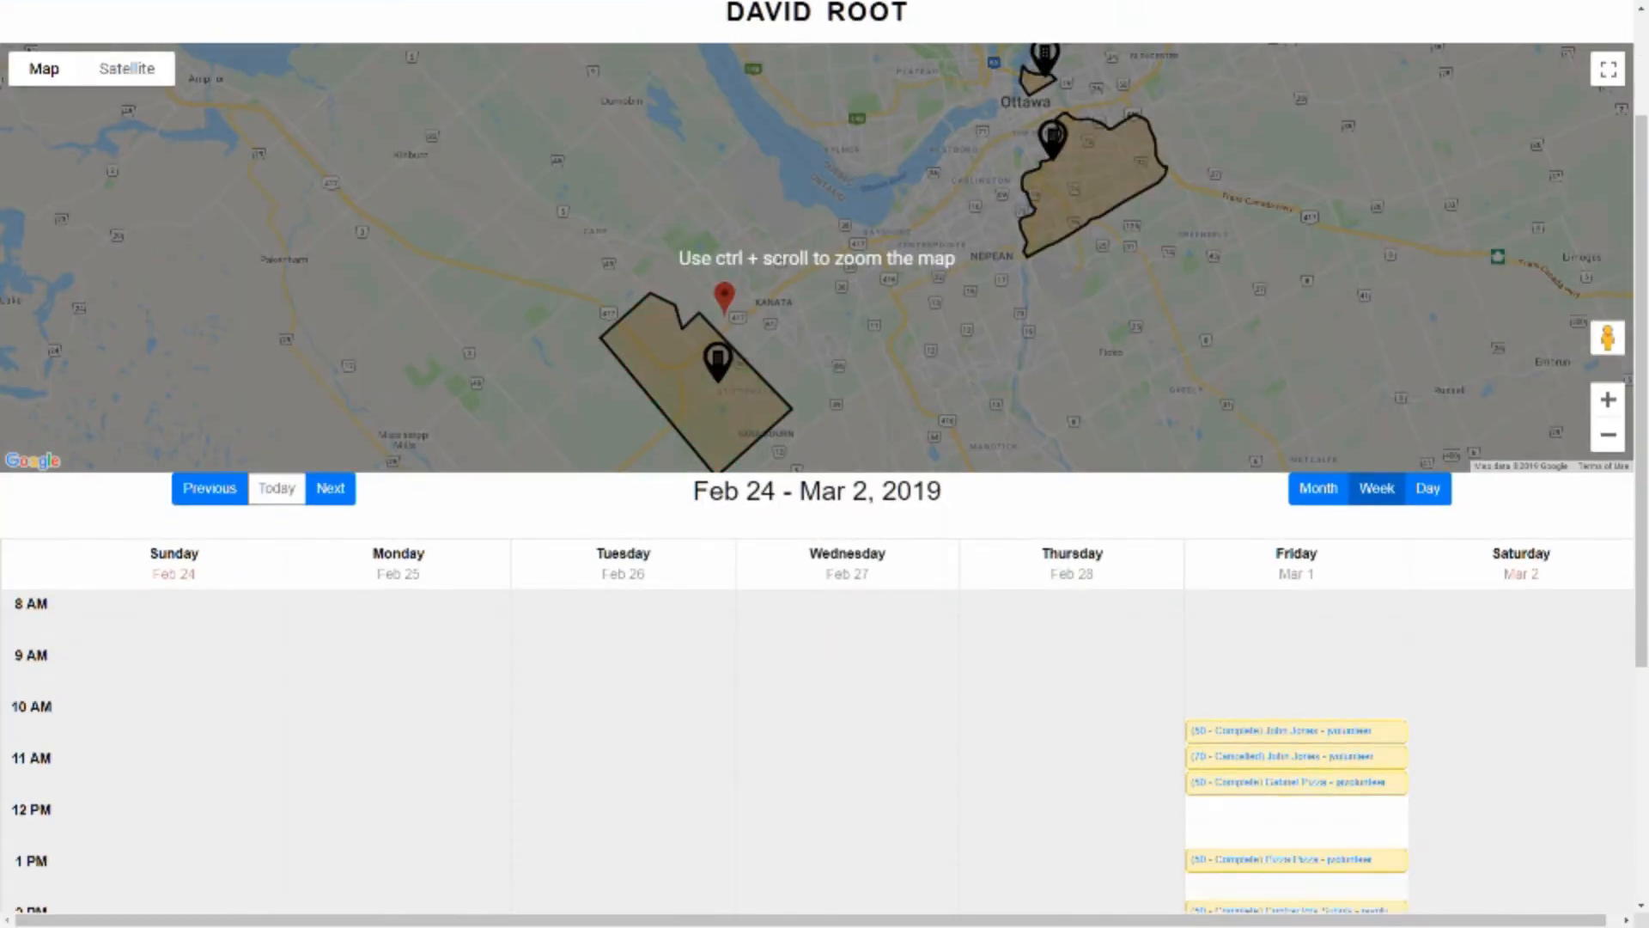
{"action": "scroll", "coordinate": [816, 258], "scroll_direction": "down", "scroll_amount": 1}
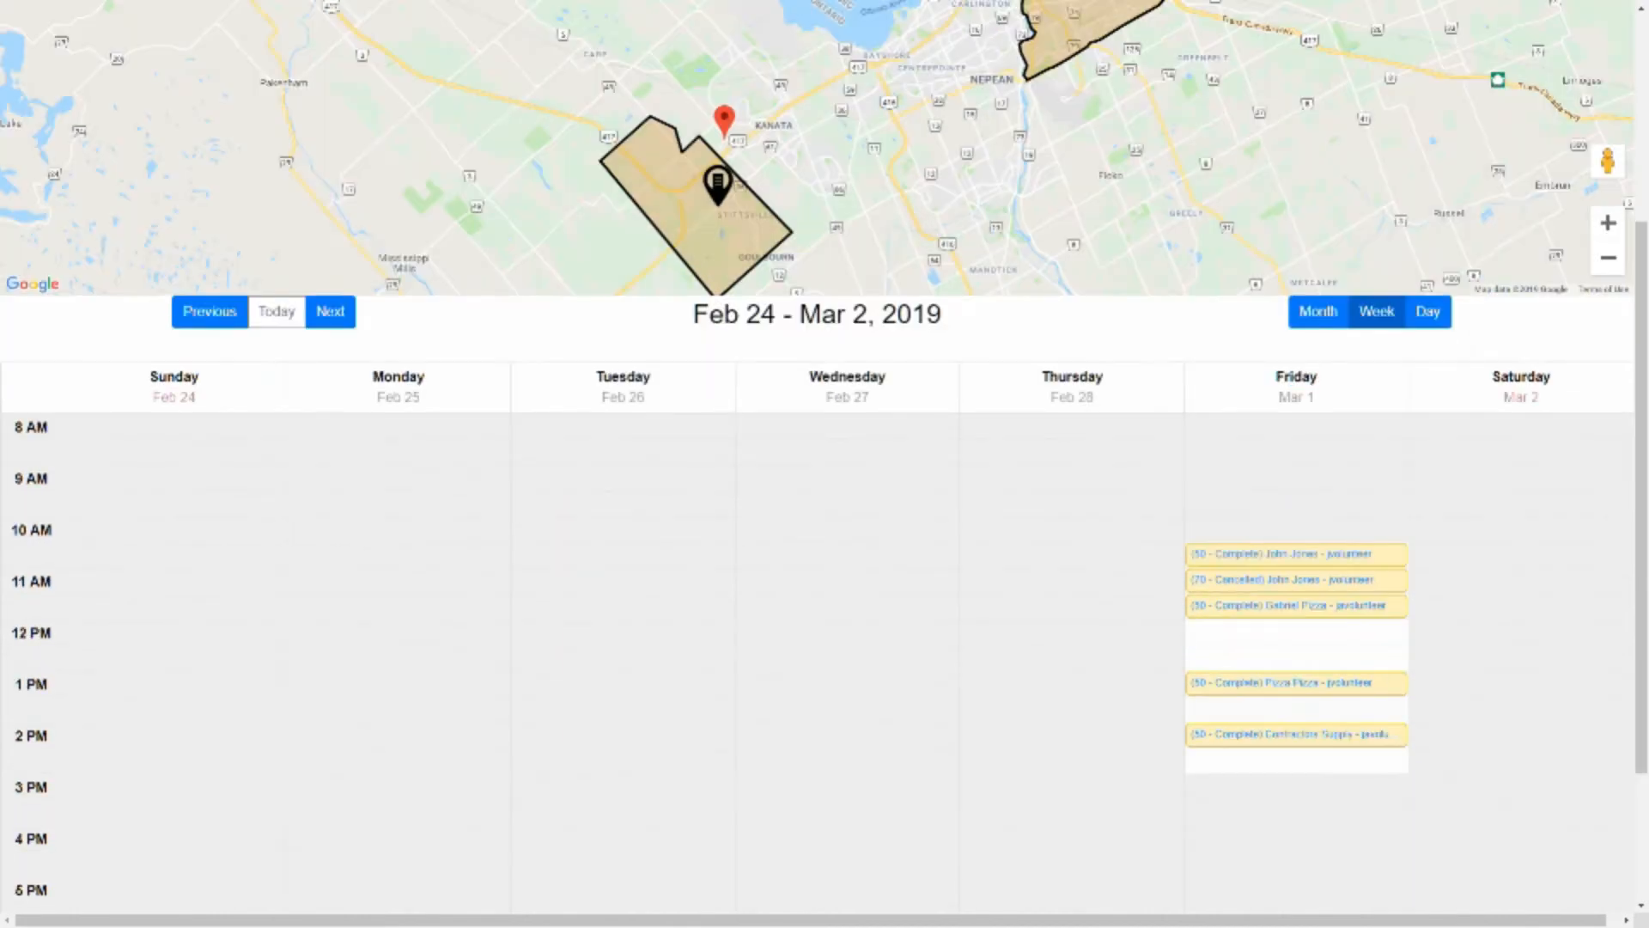
{"action": "scroll", "coordinate": [824, 463], "scroll_direction": "down", "scroll_amount": 1}
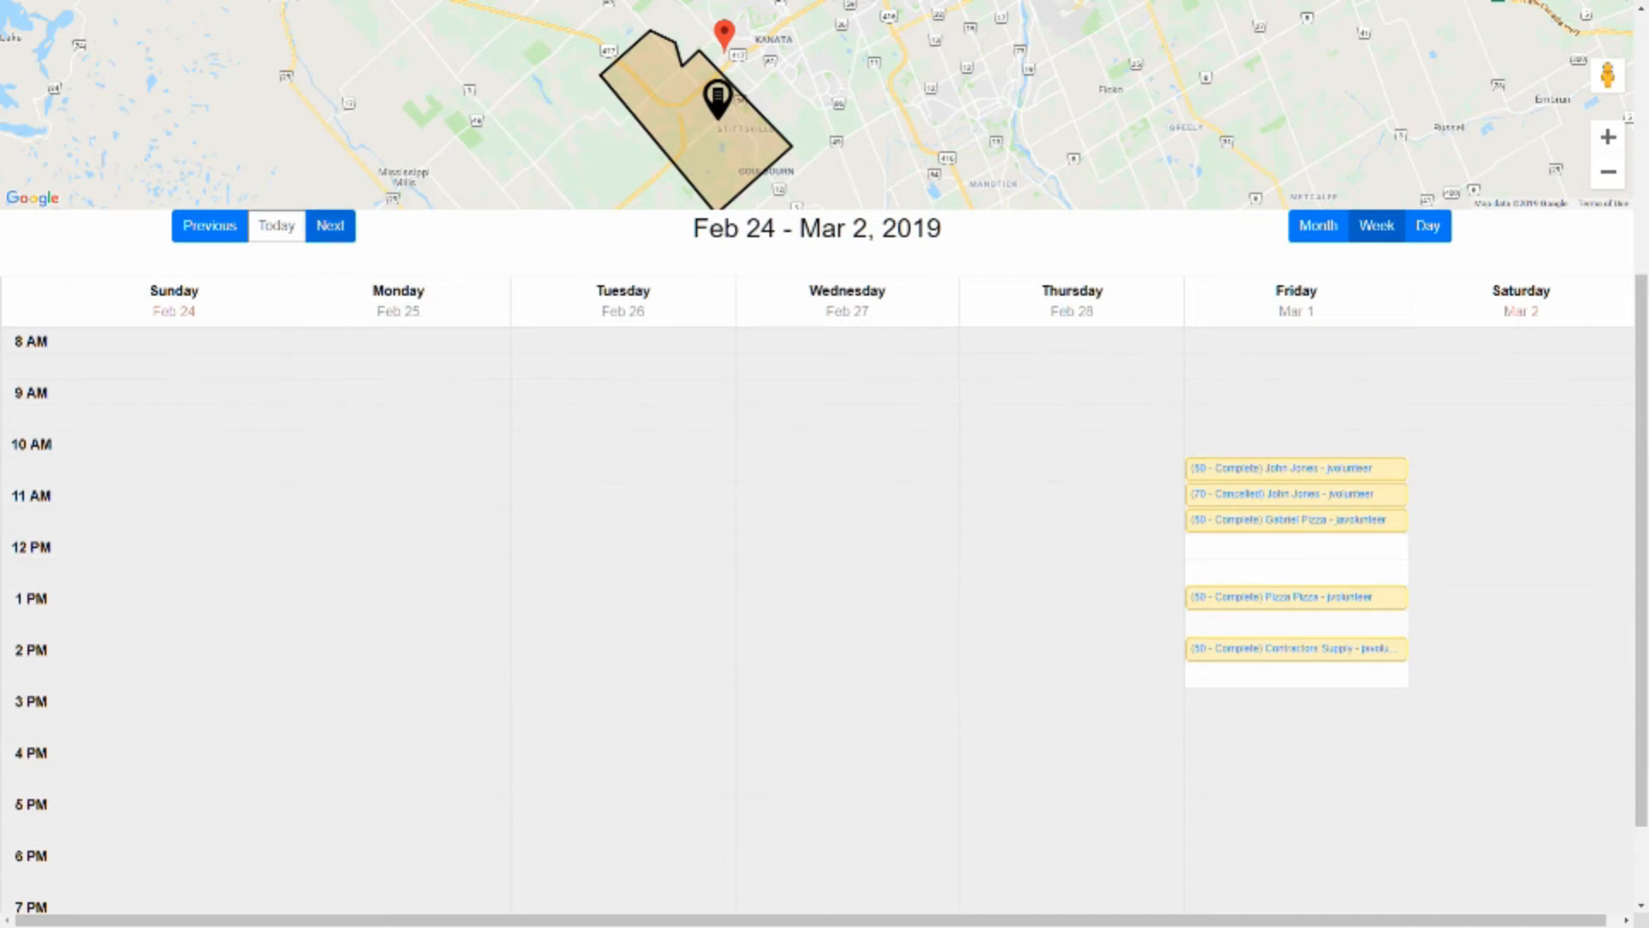
{"action": "left_click", "coordinate": [330, 225]}
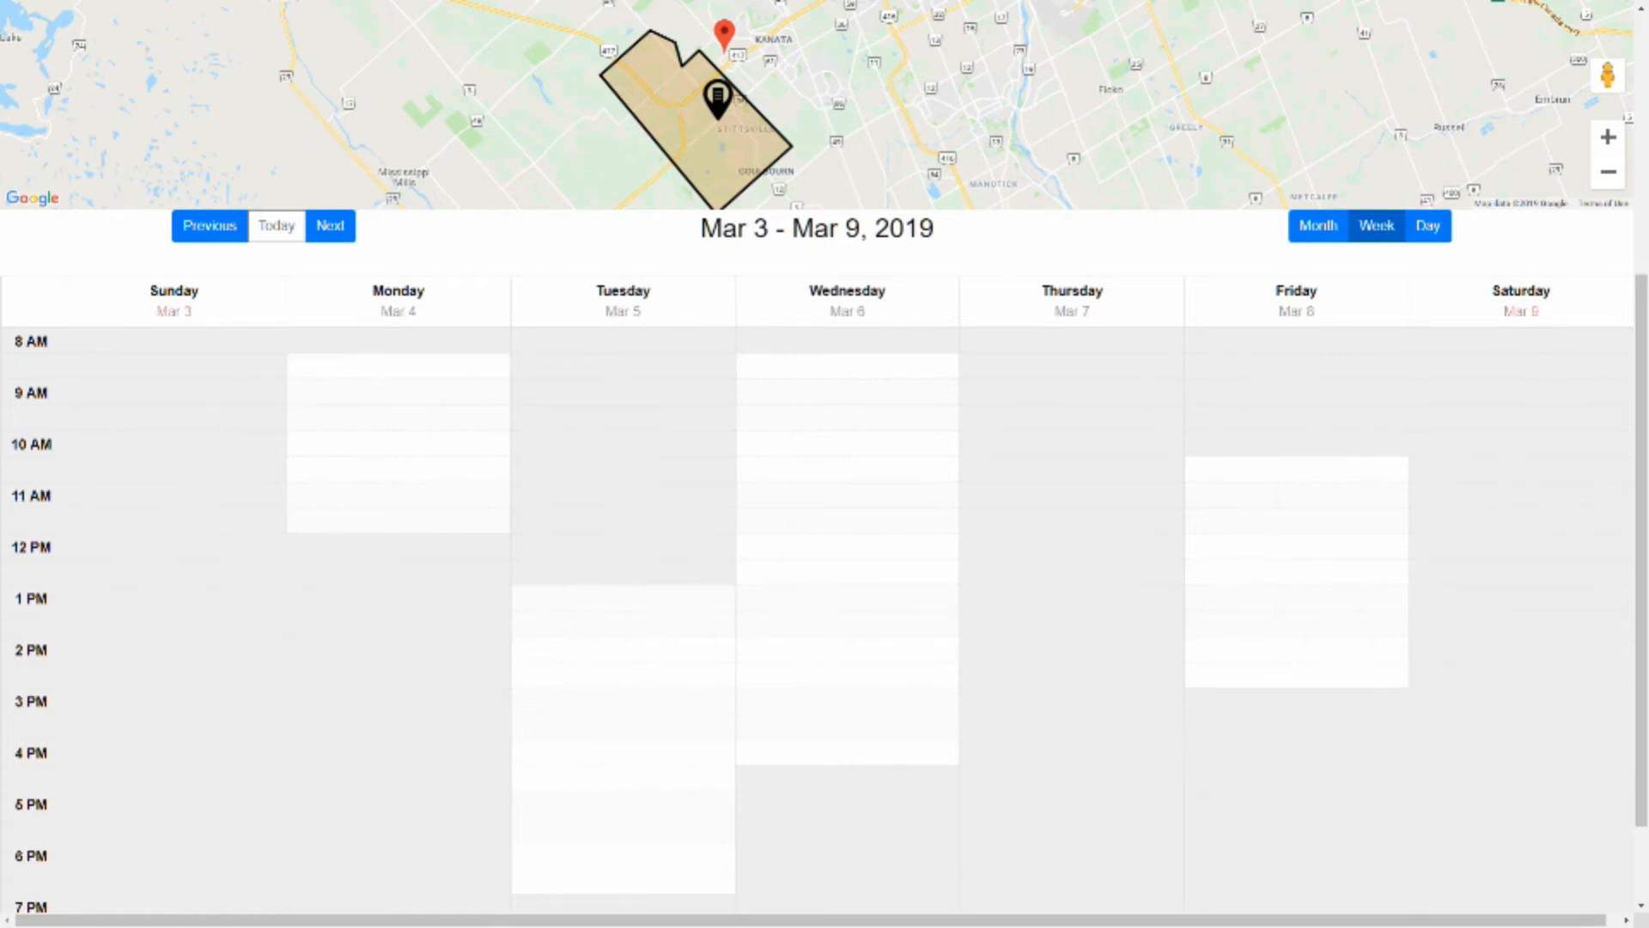
{"action": "left_click", "coordinate": [398, 340]}
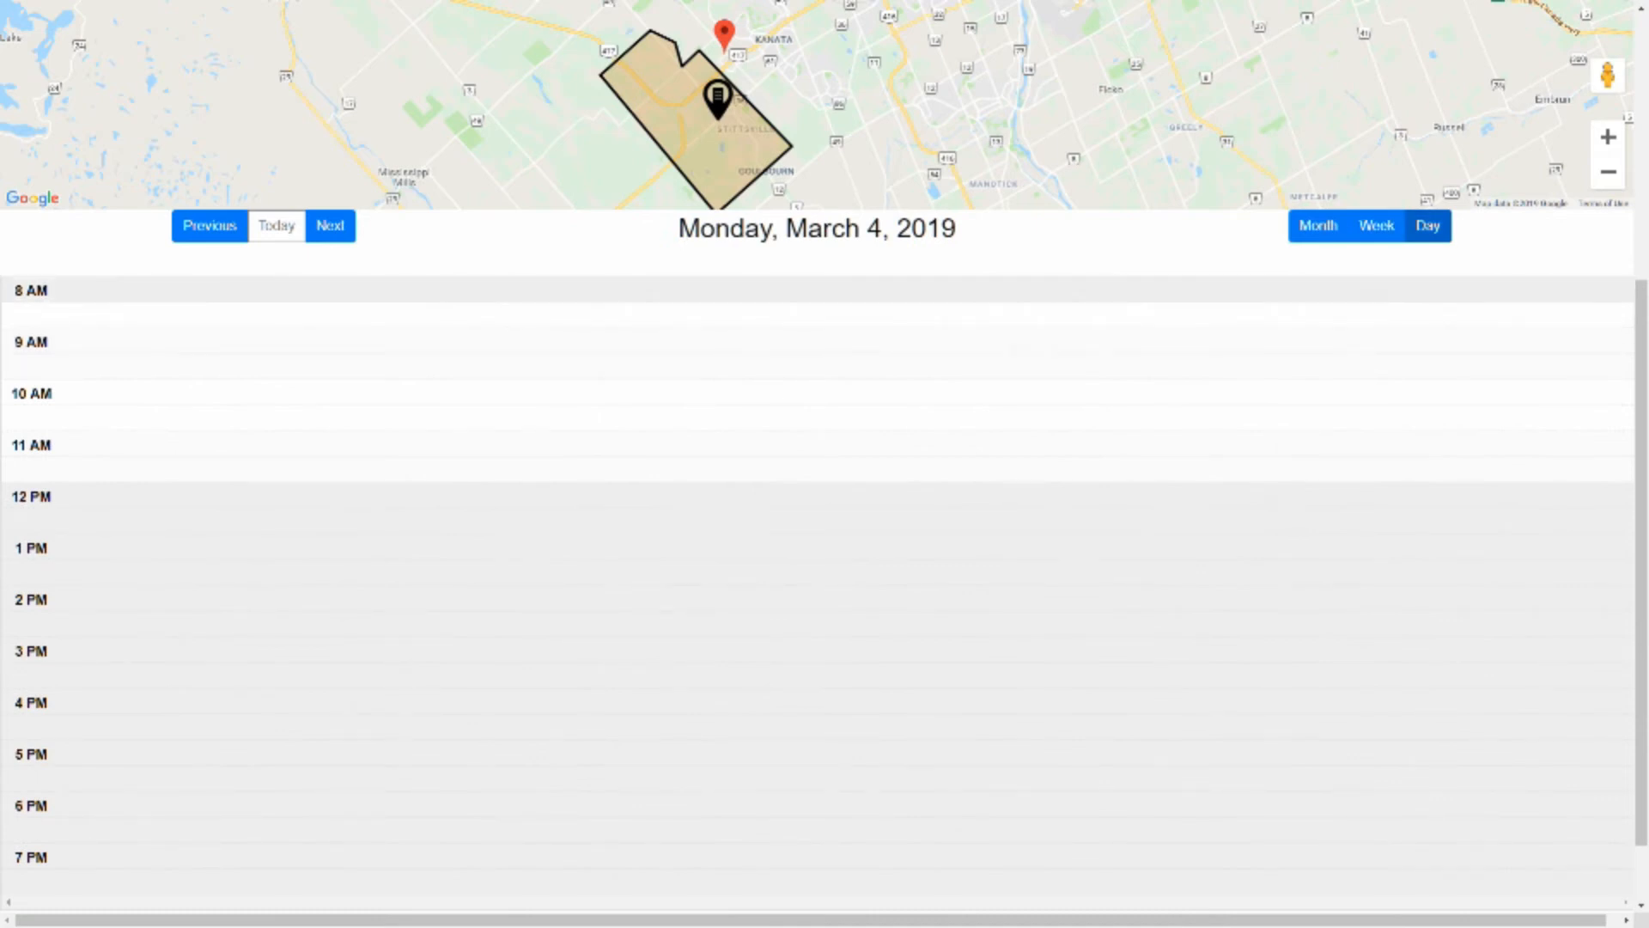
{"action": "left_click", "coordinate": [398, 290]}
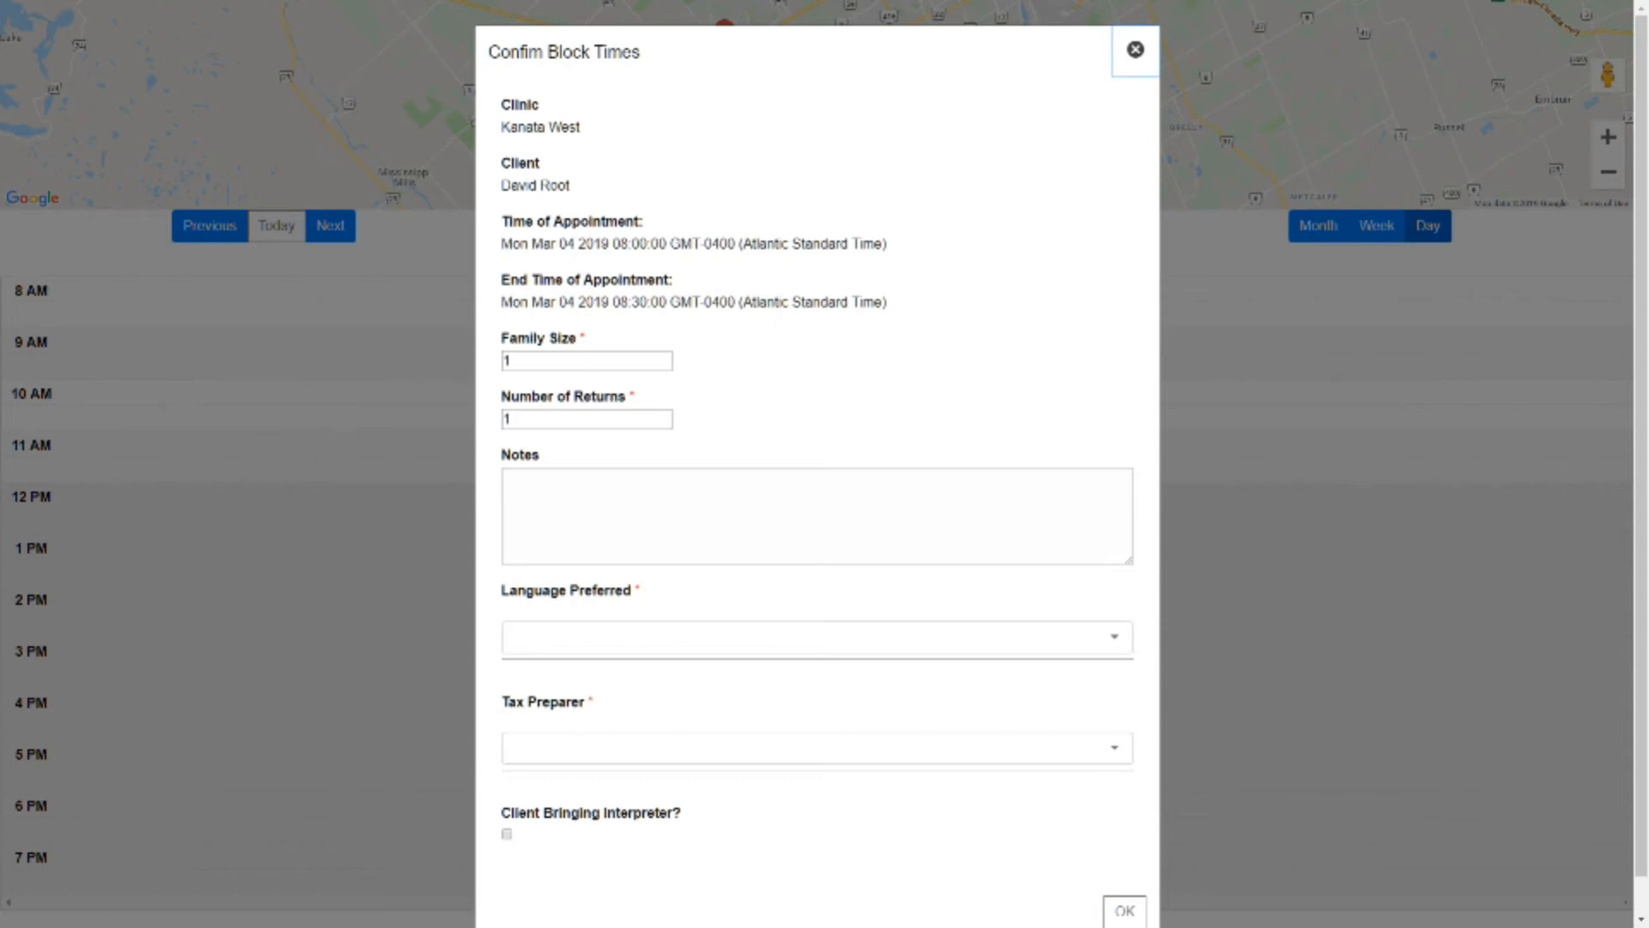
Set the appointment's number of returns to 2
{"action": "double_click", "coordinate": [506, 419]}
{"action": "type", "text": "2"}
{"action": "key", "text": "Return"}
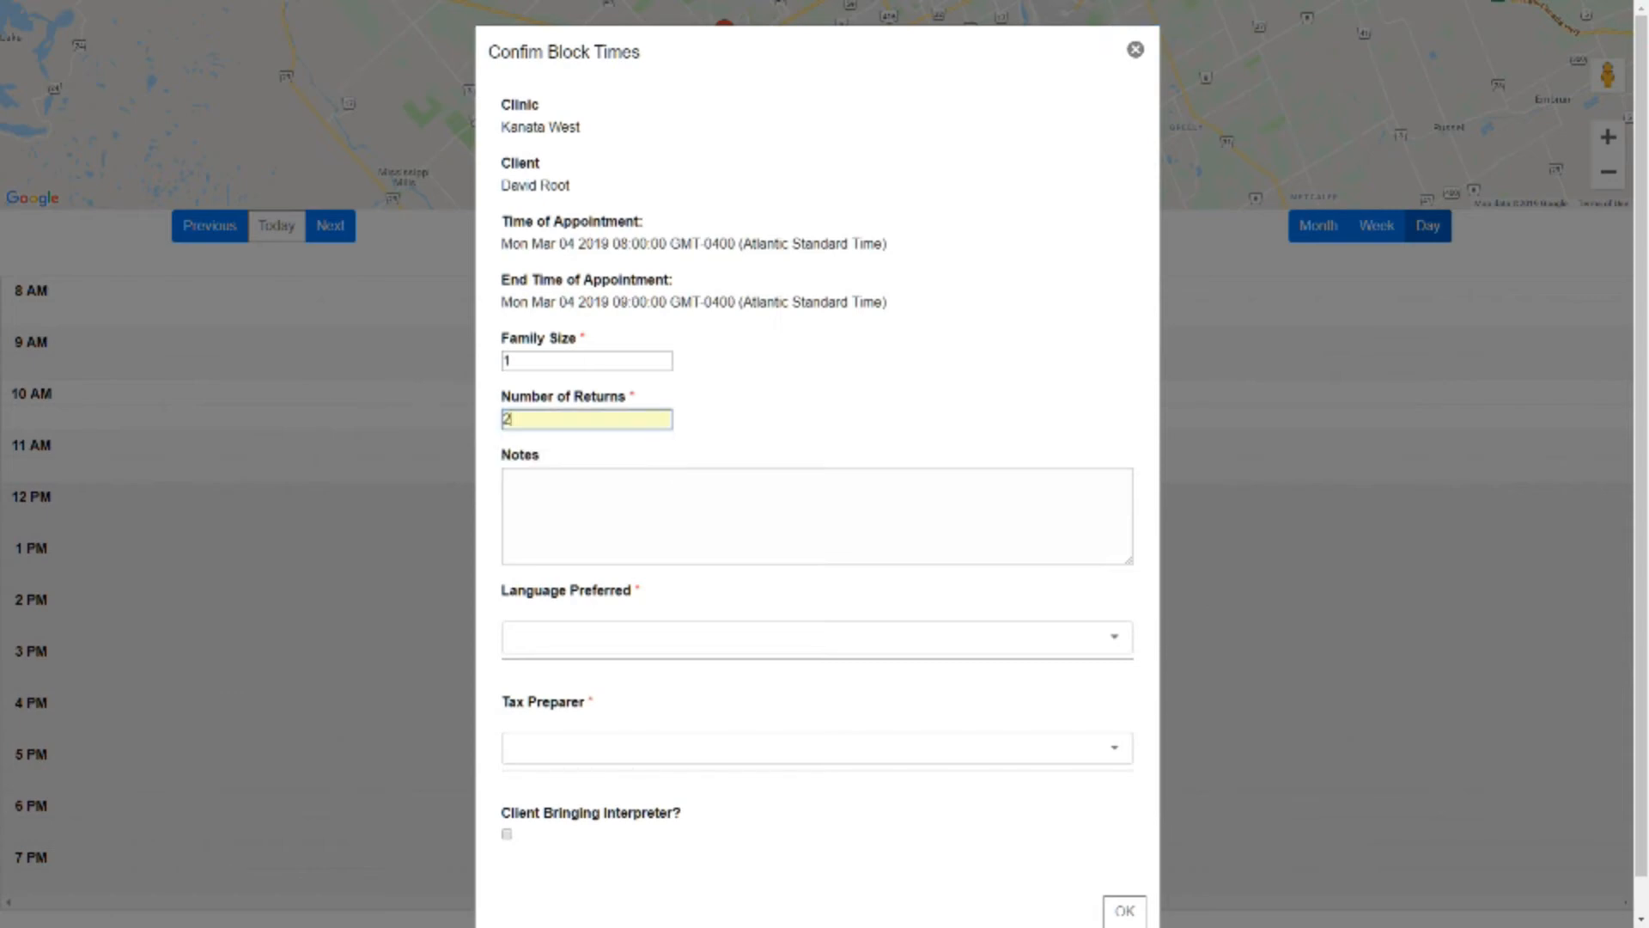
{"action": "left_click", "coordinate": [509, 485]}
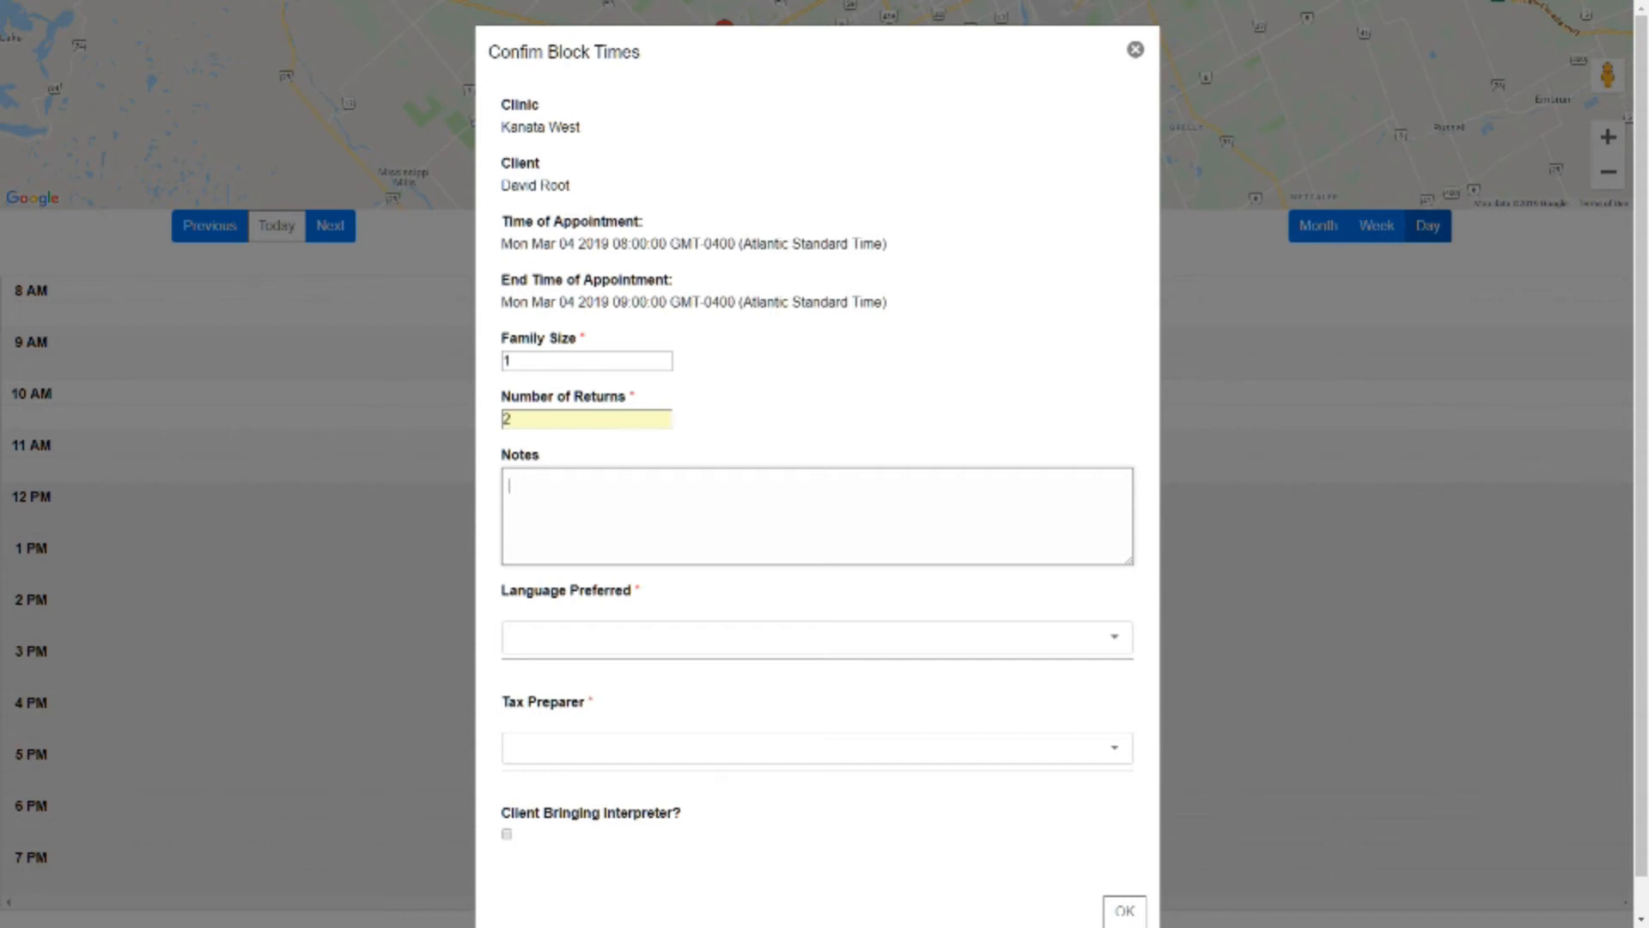
Choose English as the preferred language and javolunteer - ENG as the tax preparer, and book the appointment
{"action": "scroll", "coordinate": [817, 464], "scroll_direction": "down", "scroll_amount": 1}
{"action": "left_click", "coordinate": [816, 597]}
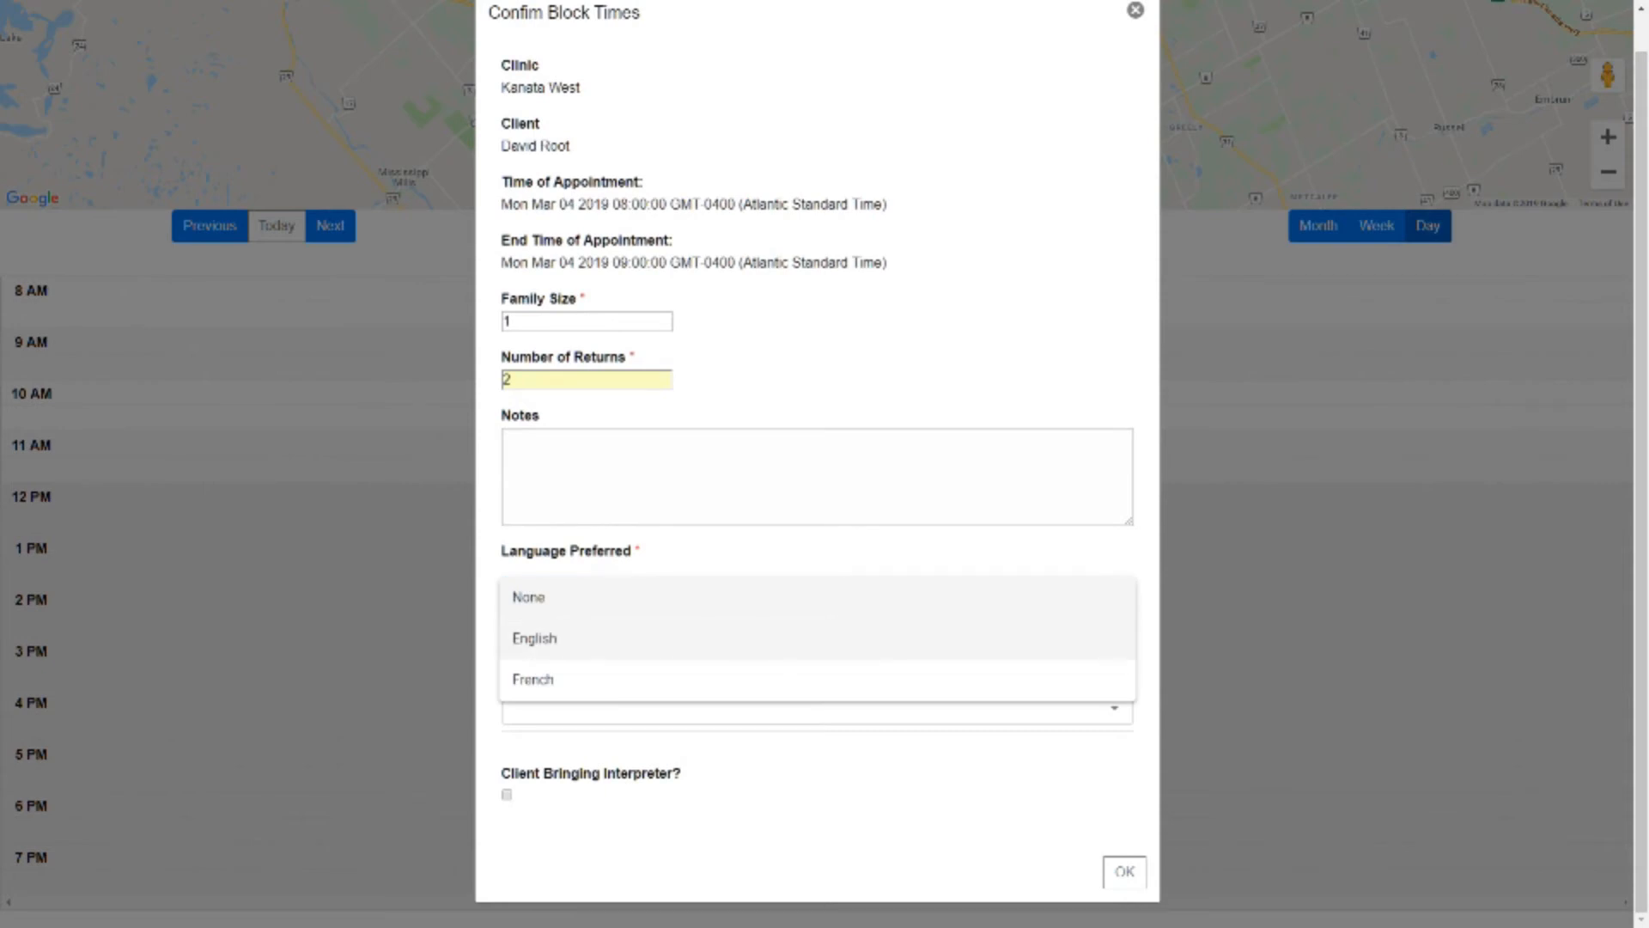
{"action": "left_click", "coordinate": [534, 637]}
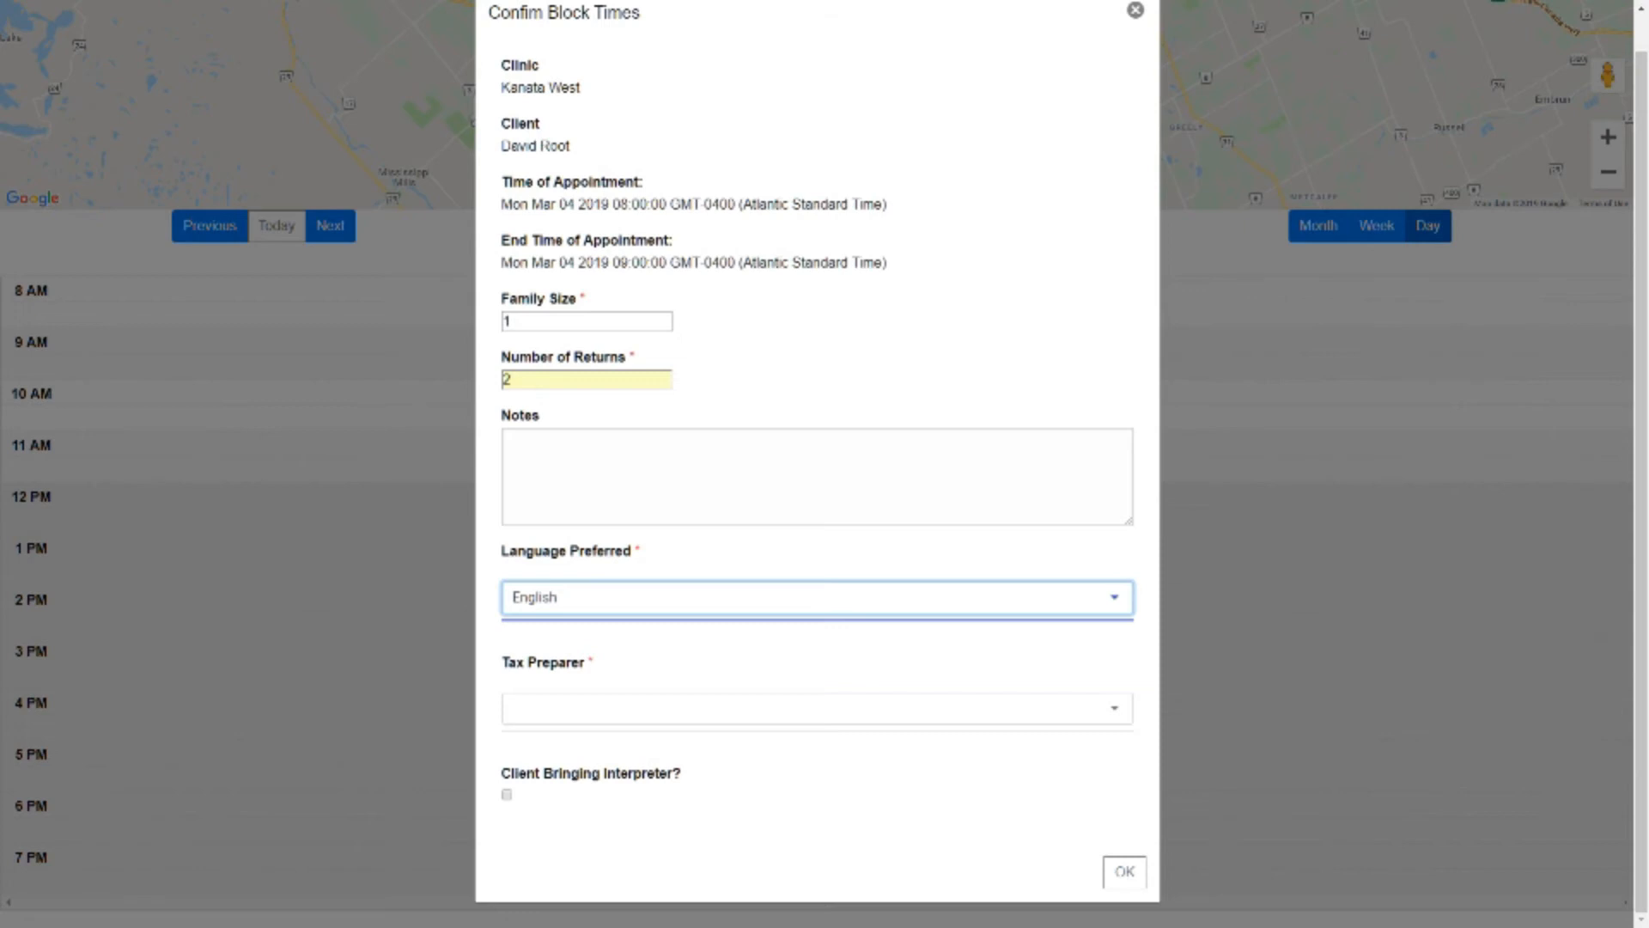
{"action": "left_click", "coordinate": [816, 708]}
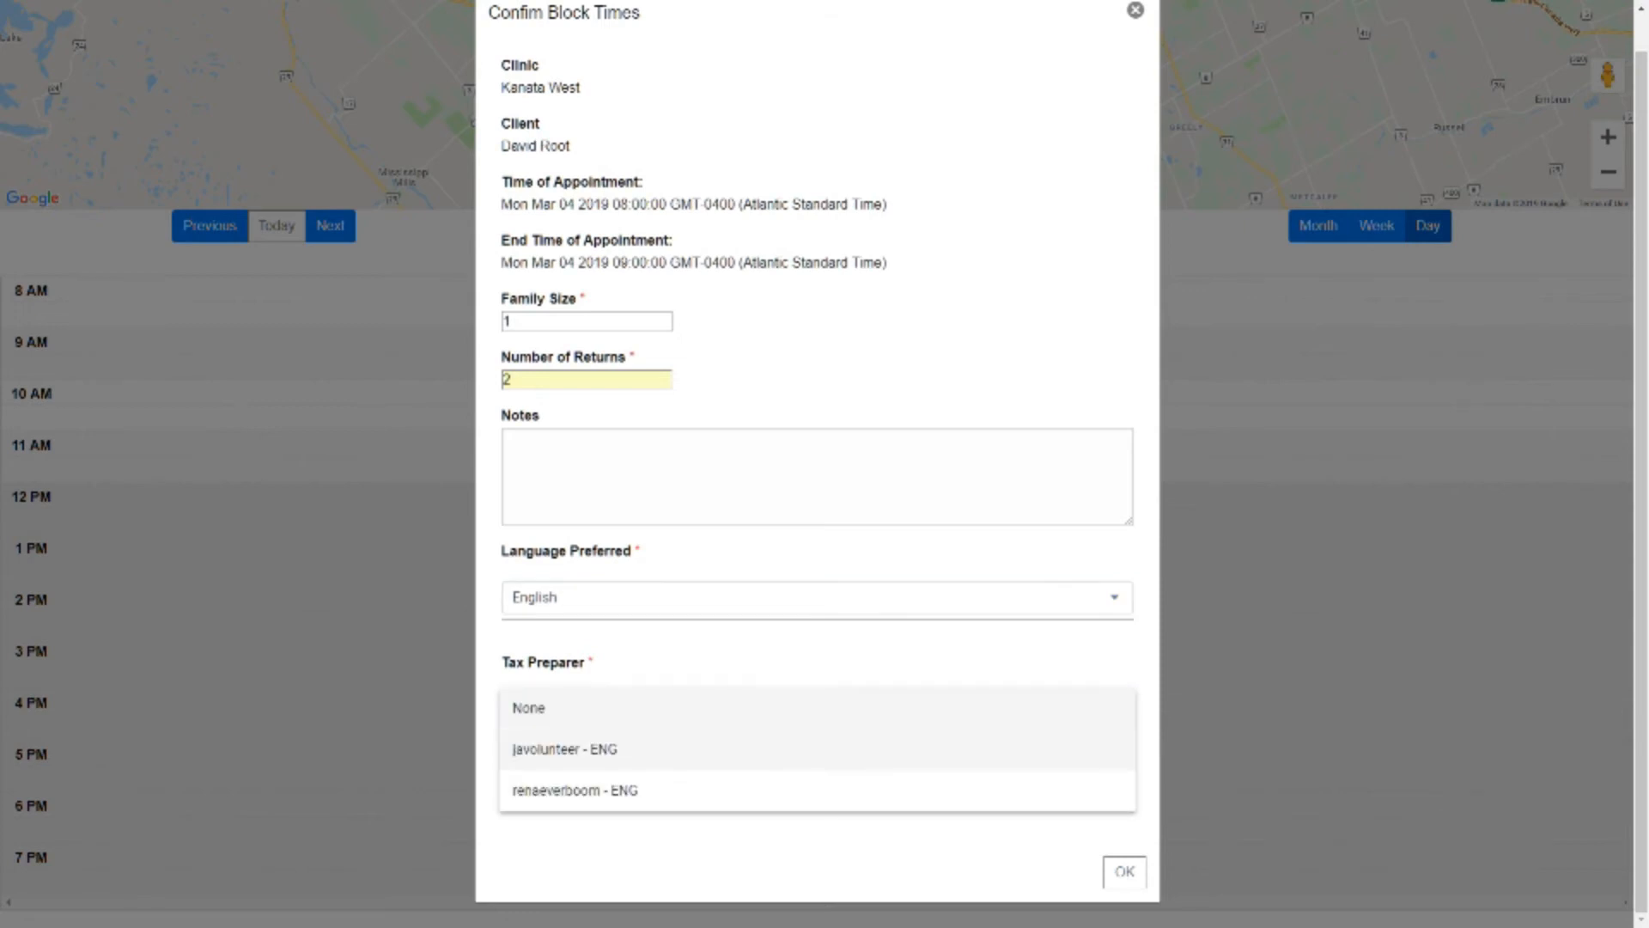
{"action": "left_click", "coordinate": [601, 749]}
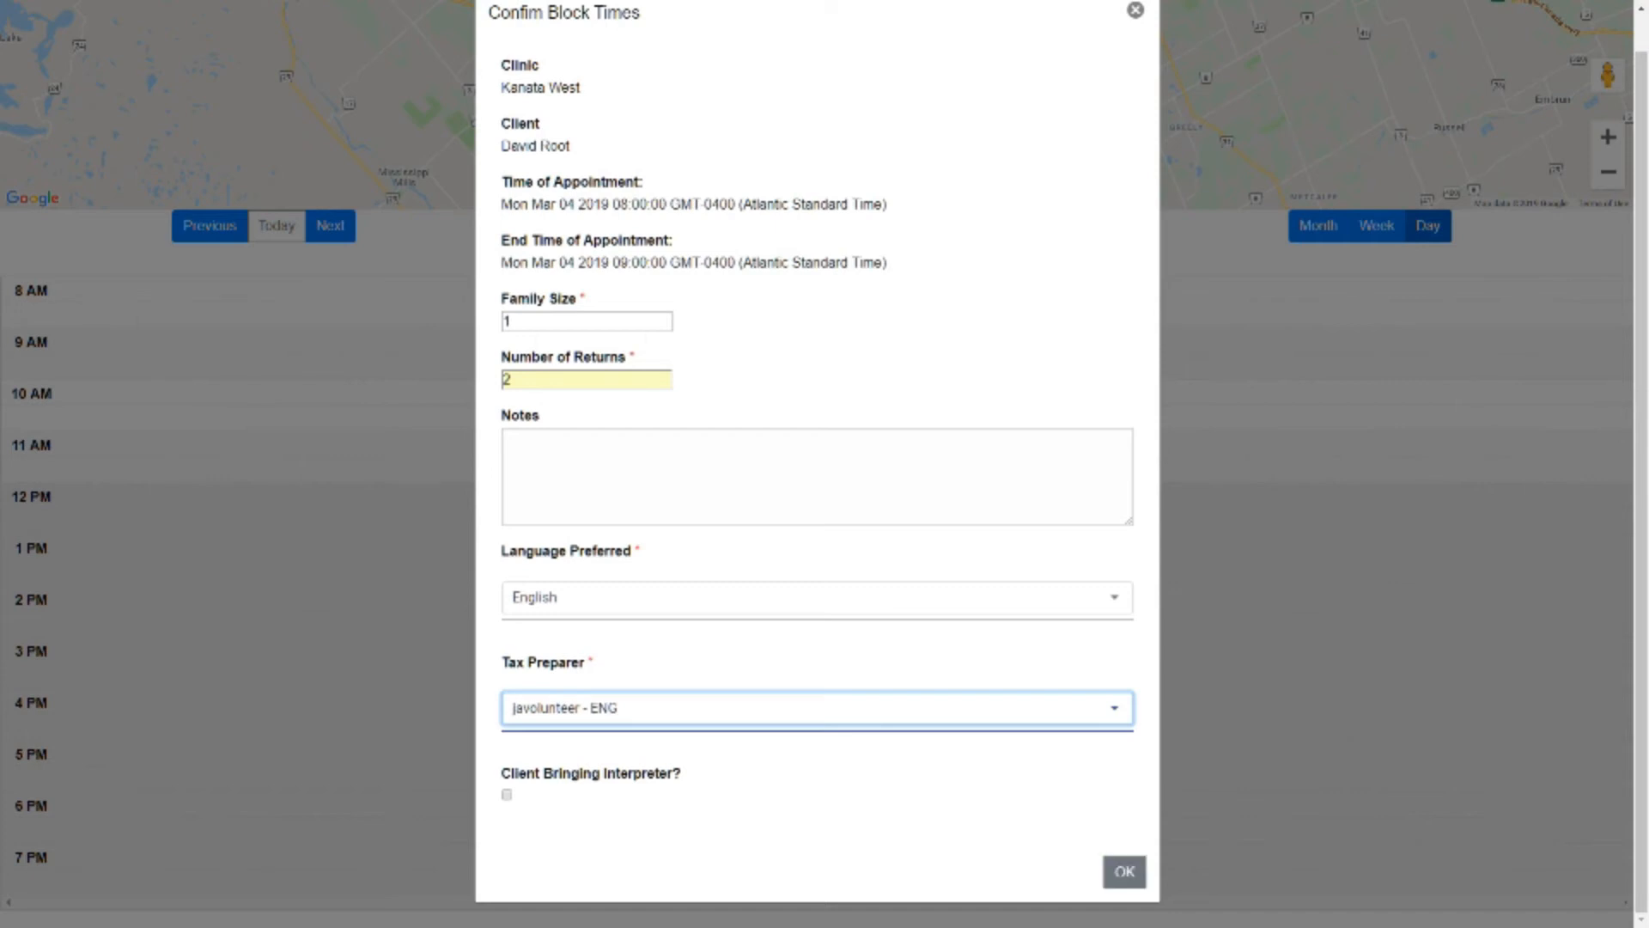
{"action": "left_click", "coordinate": [1124, 871]}
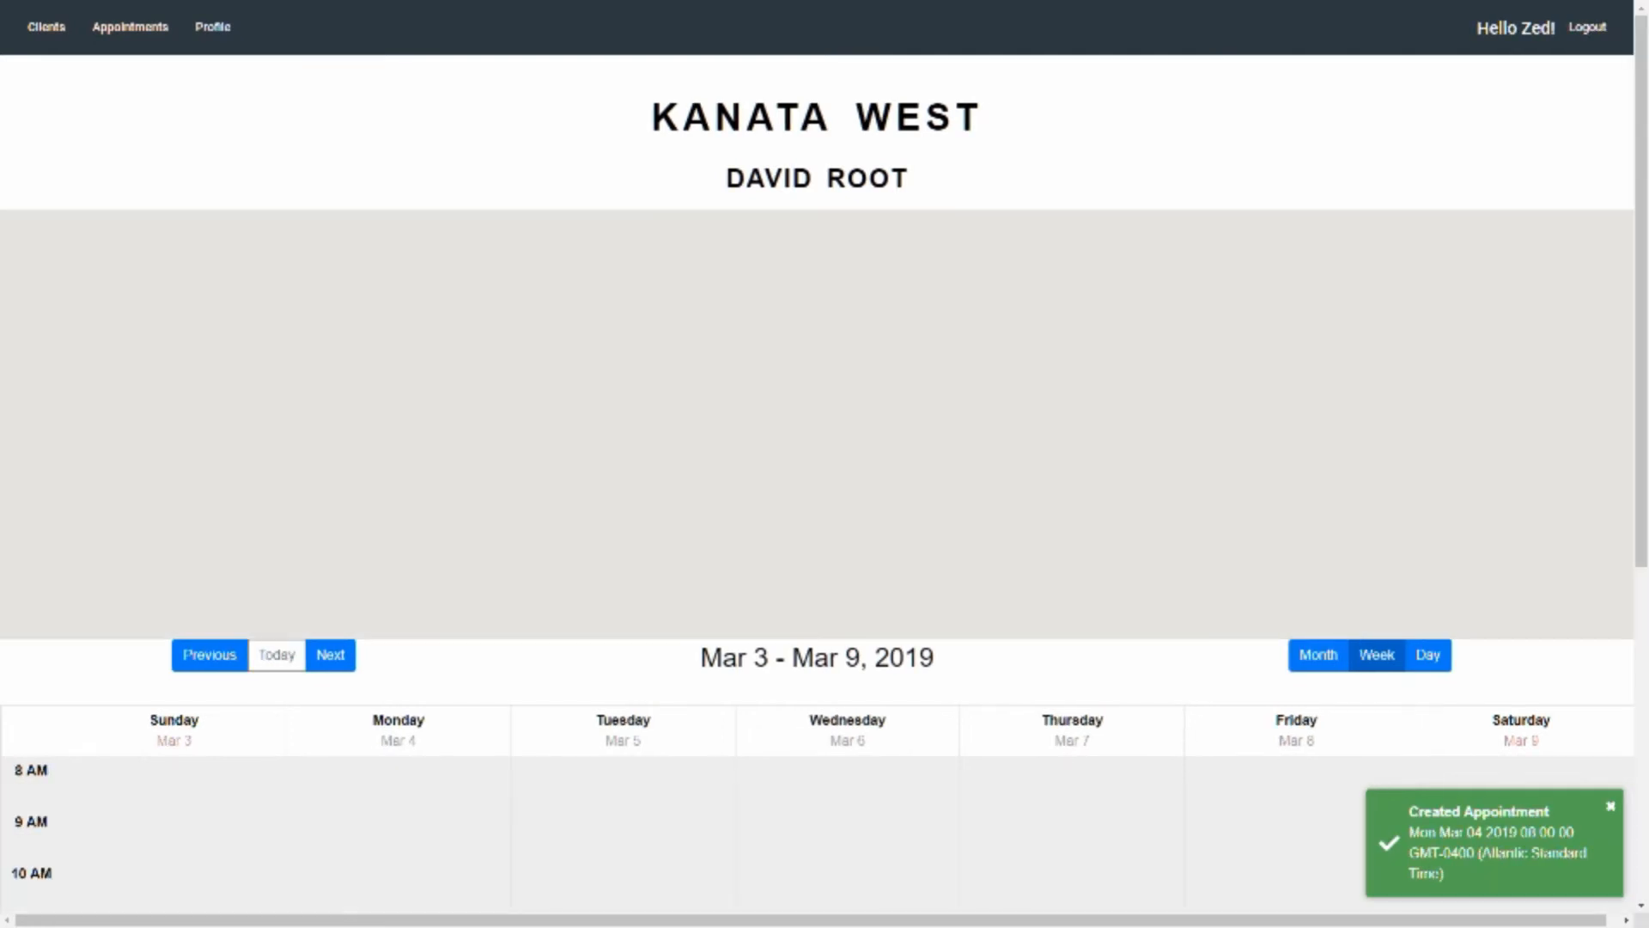
{"action": "scroll", "coordinate": [824, 464], "scroll_direction": "down", "scroll_amount": 2}
{"action": "scroll", "coordinate": [398, 524], "scroll_direction": "down", "scroll_amount": 1}
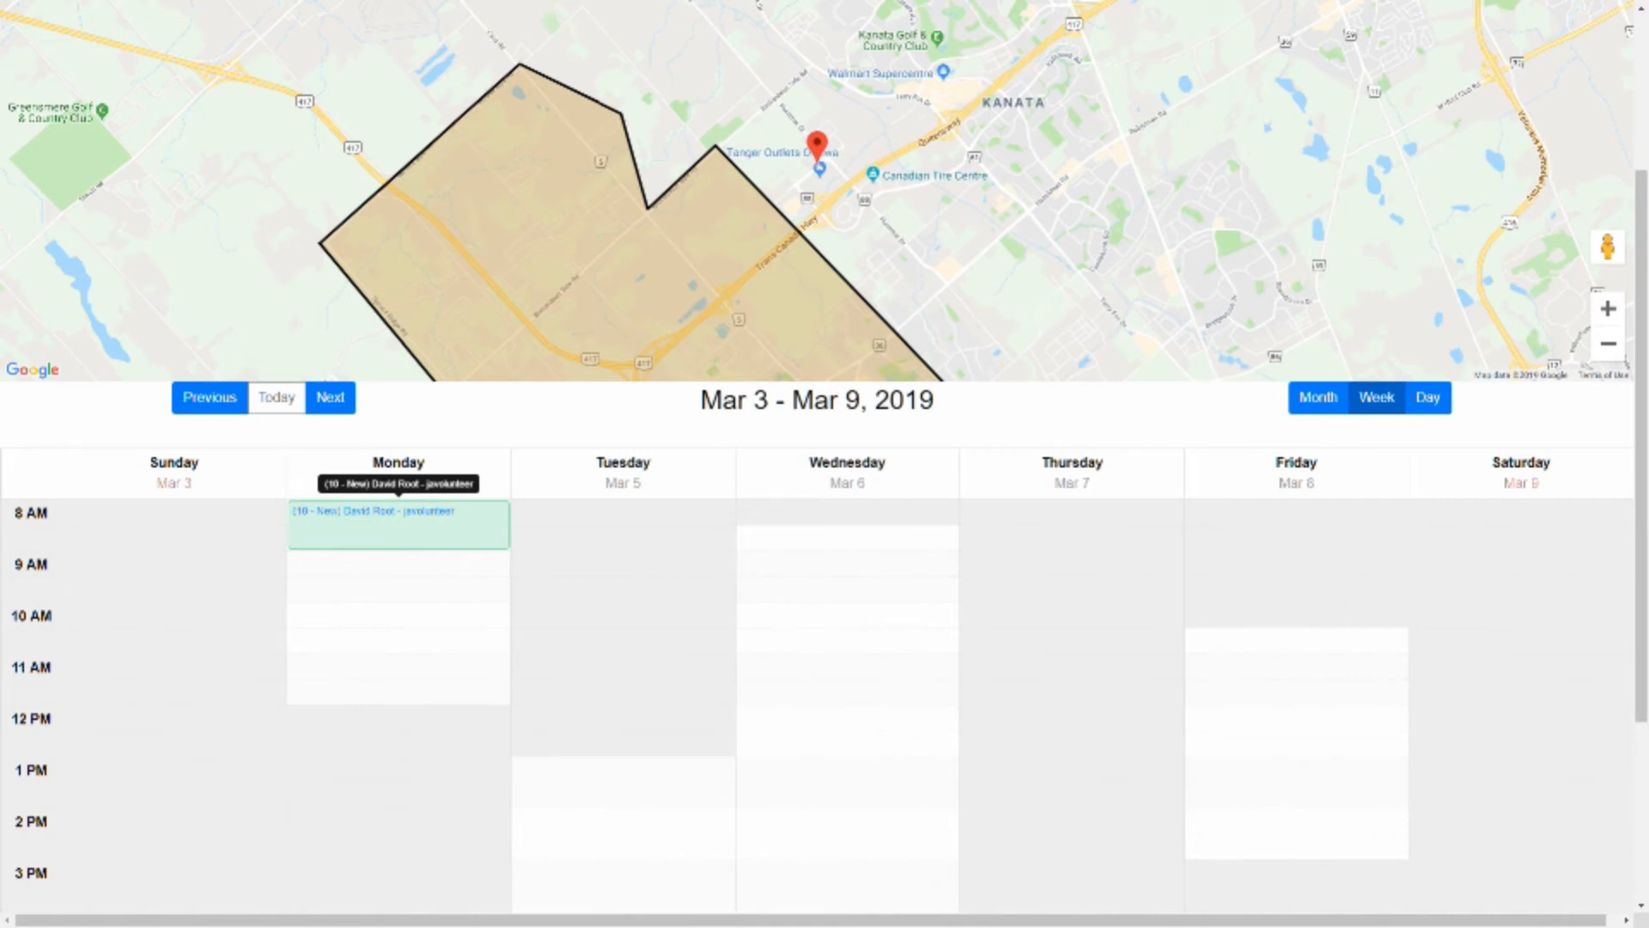
{"action": "scroll", "coordinate": [825, 464], "scroll_direction": "up", "scroll_amount": 3}
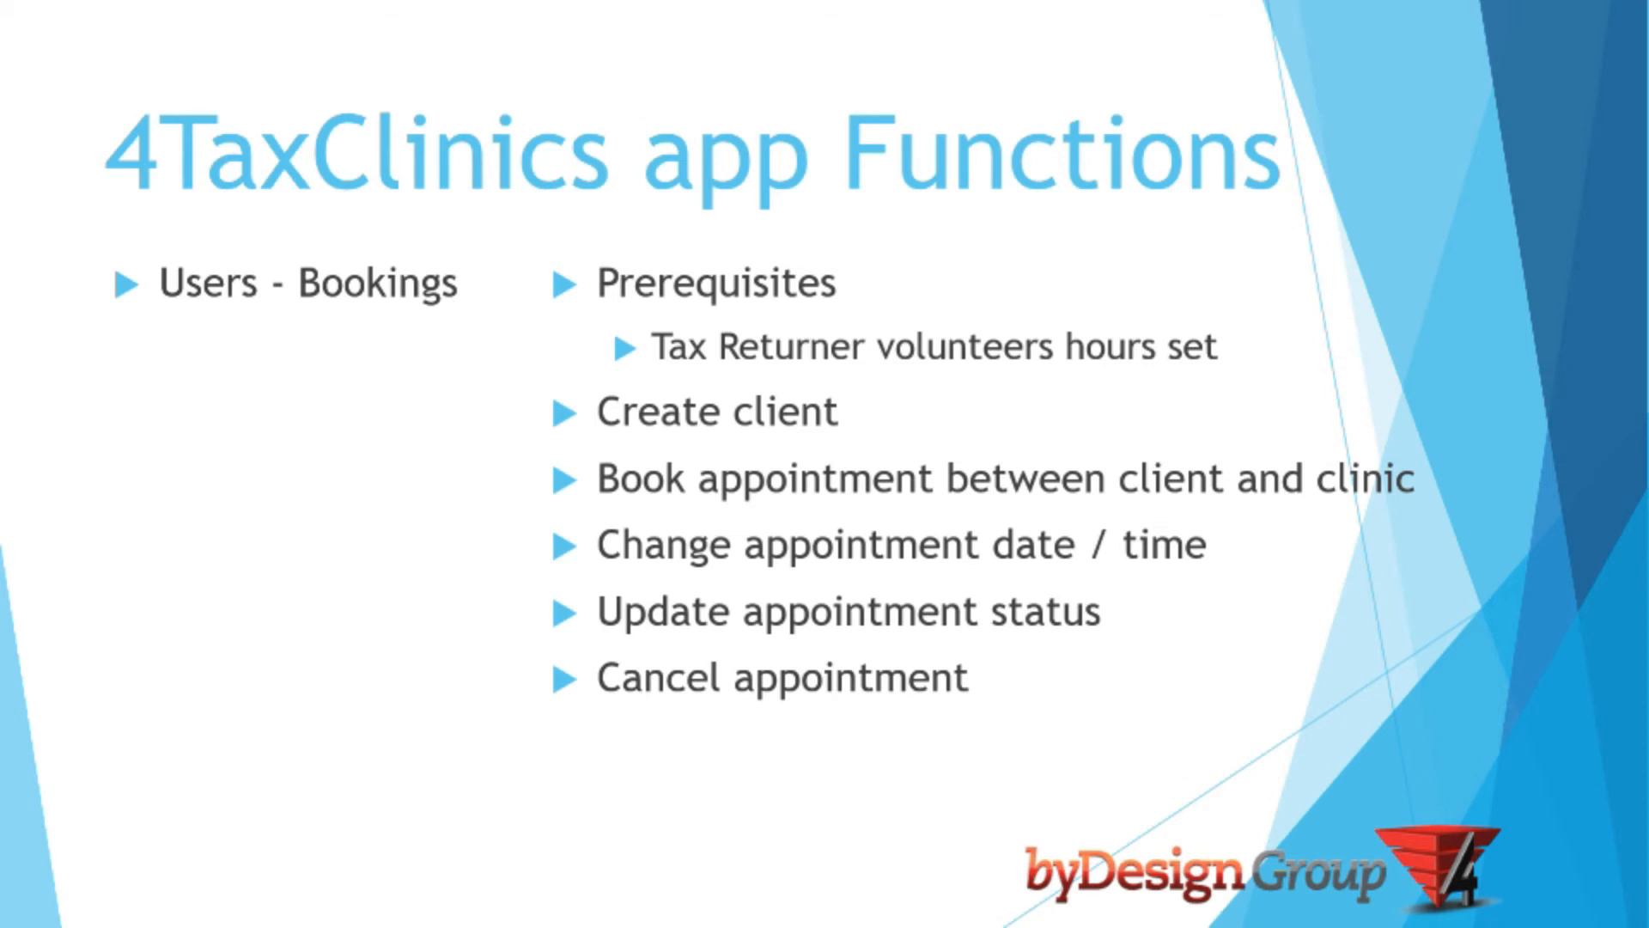
Switch to the 4Tax Clinics app, open the client form and search for the existing client by first and last name
{"action": "key", "text": "alt+Tab"}
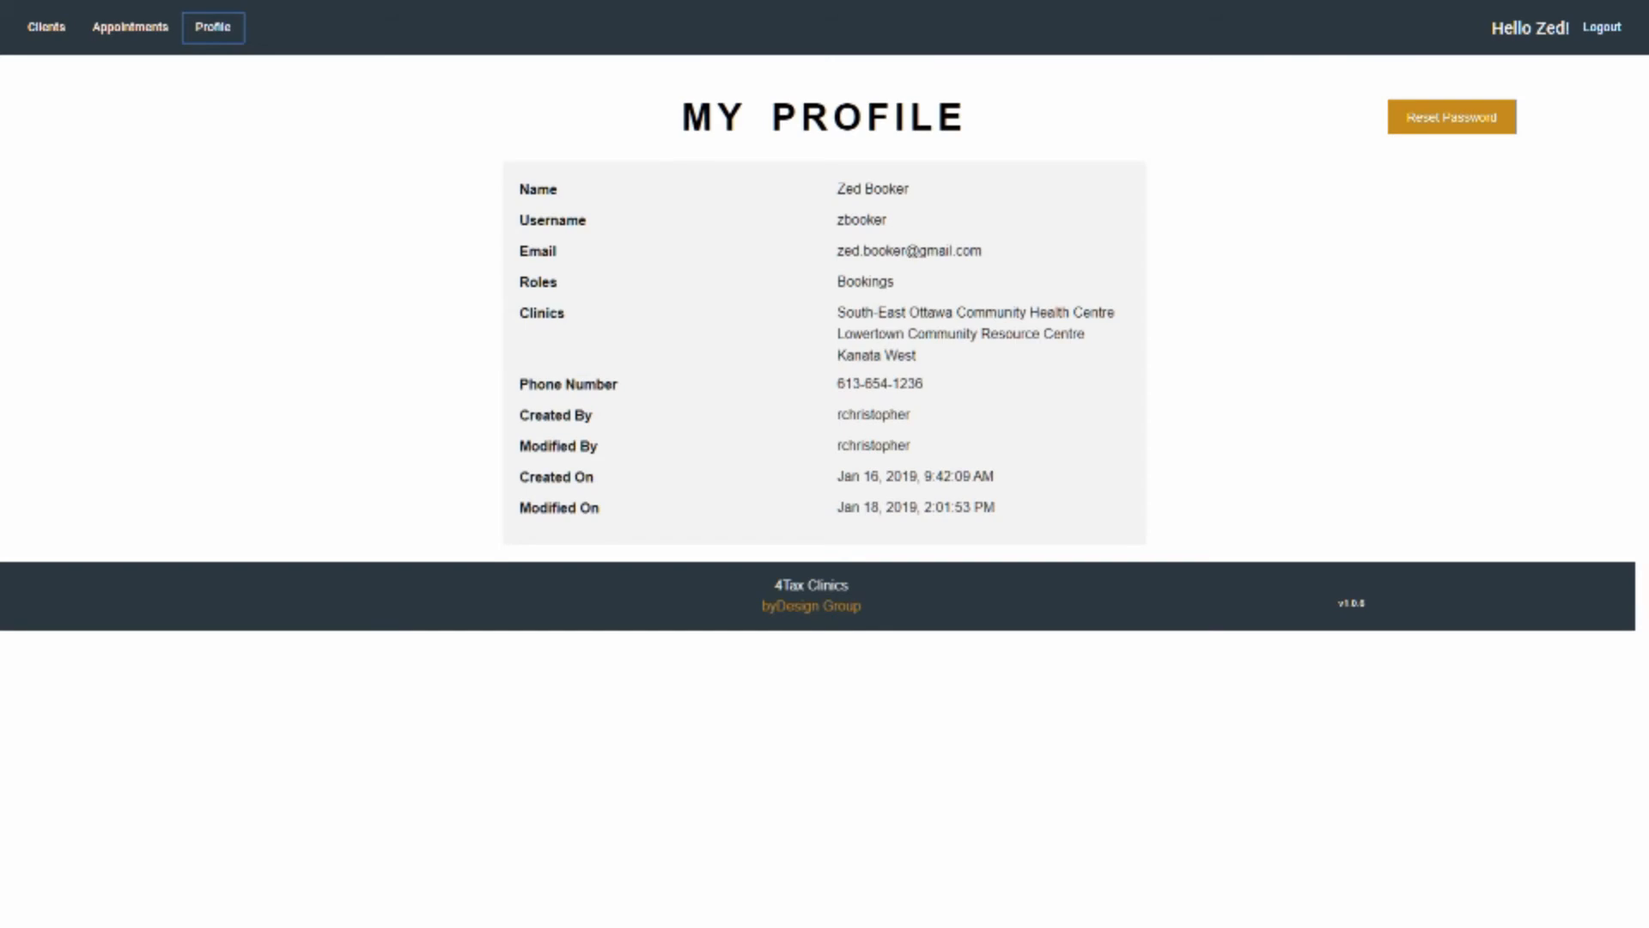
{"action": "left_click", "coordinate": [46, 27]}
{"action": "left_click", "coordinate": [50, 71]}
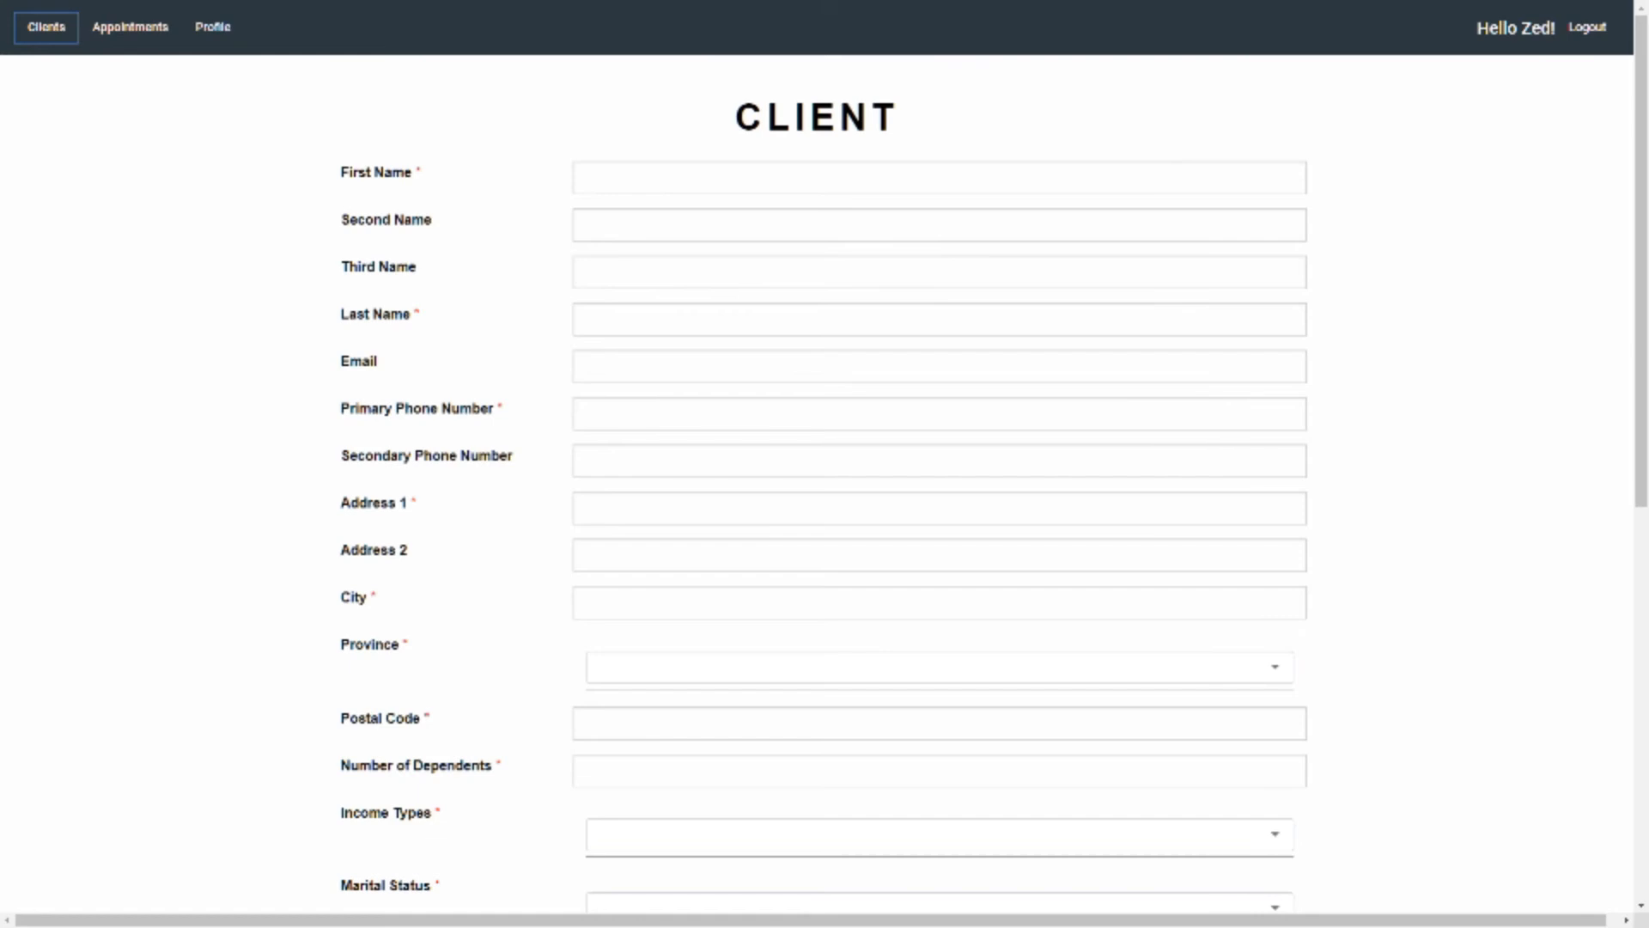
{"action": "left_click", "coordinate": [582, 178]}
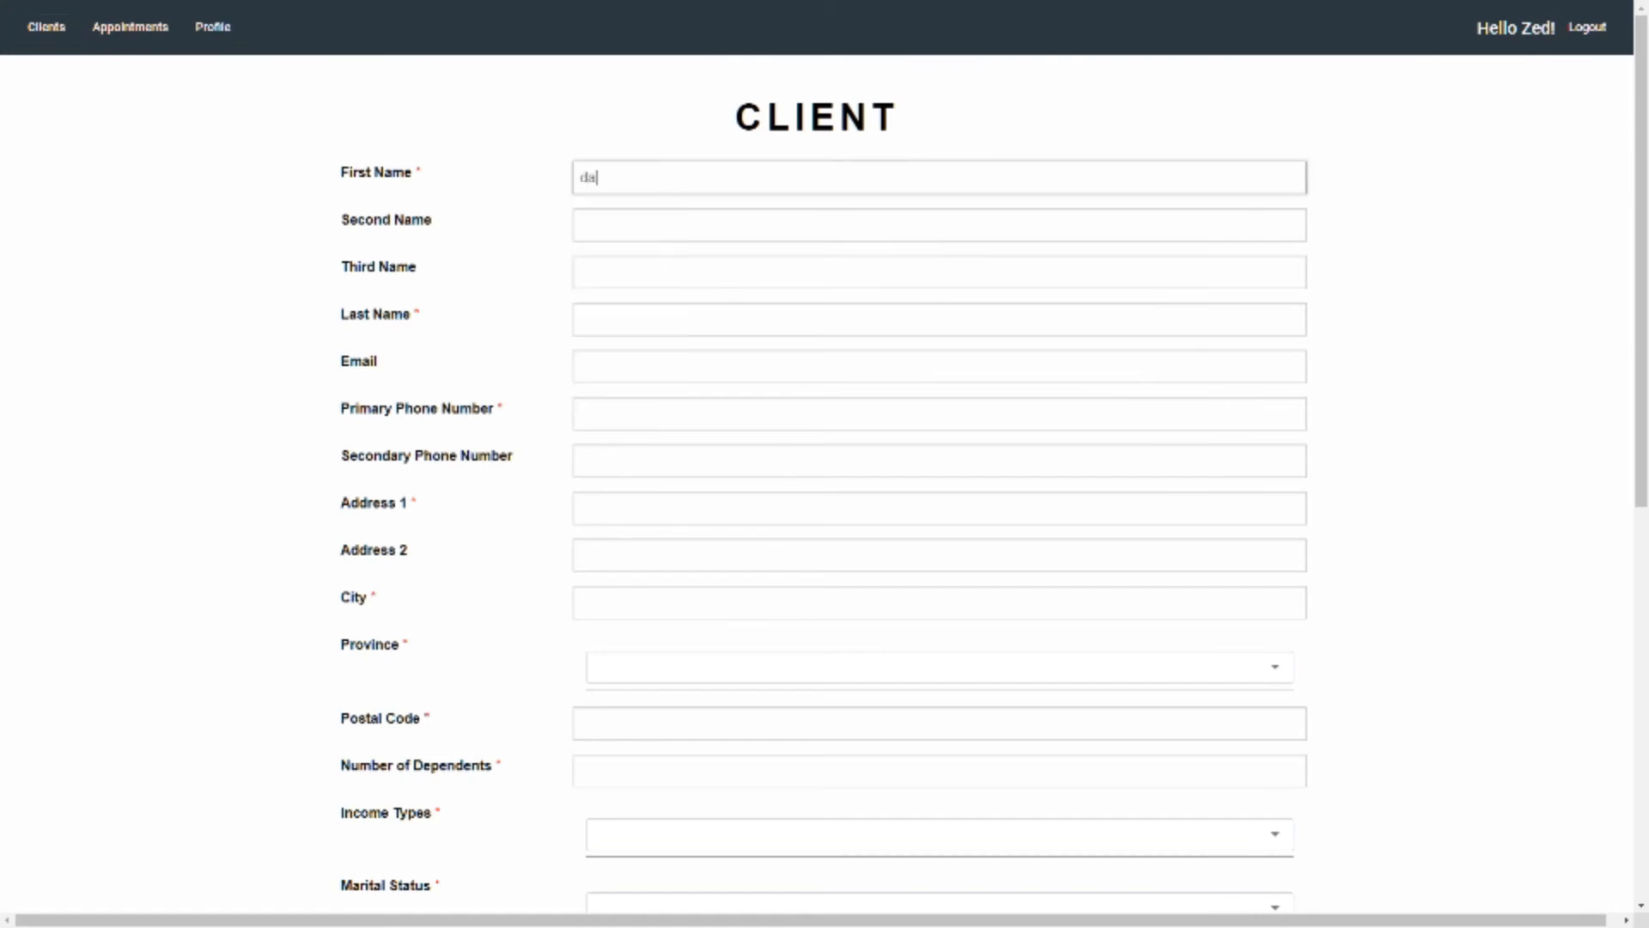
{"action": "key", "text": "Tab"}
{"action": "key", "text": "Tab"}
{"action": "key", "text": "Tab"}
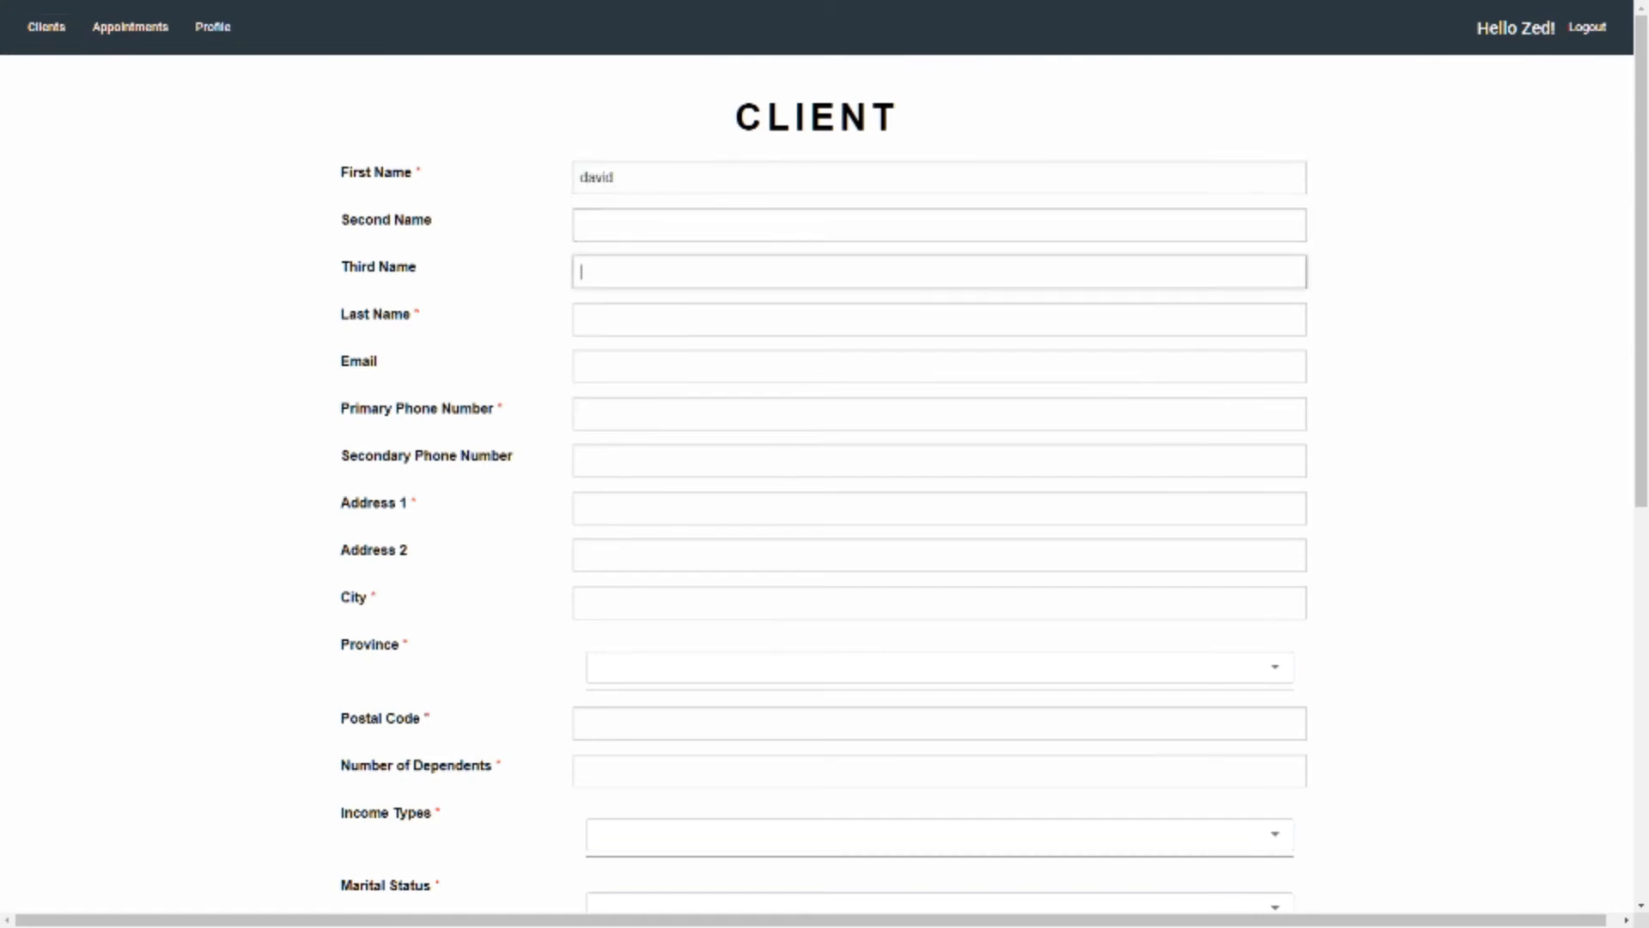
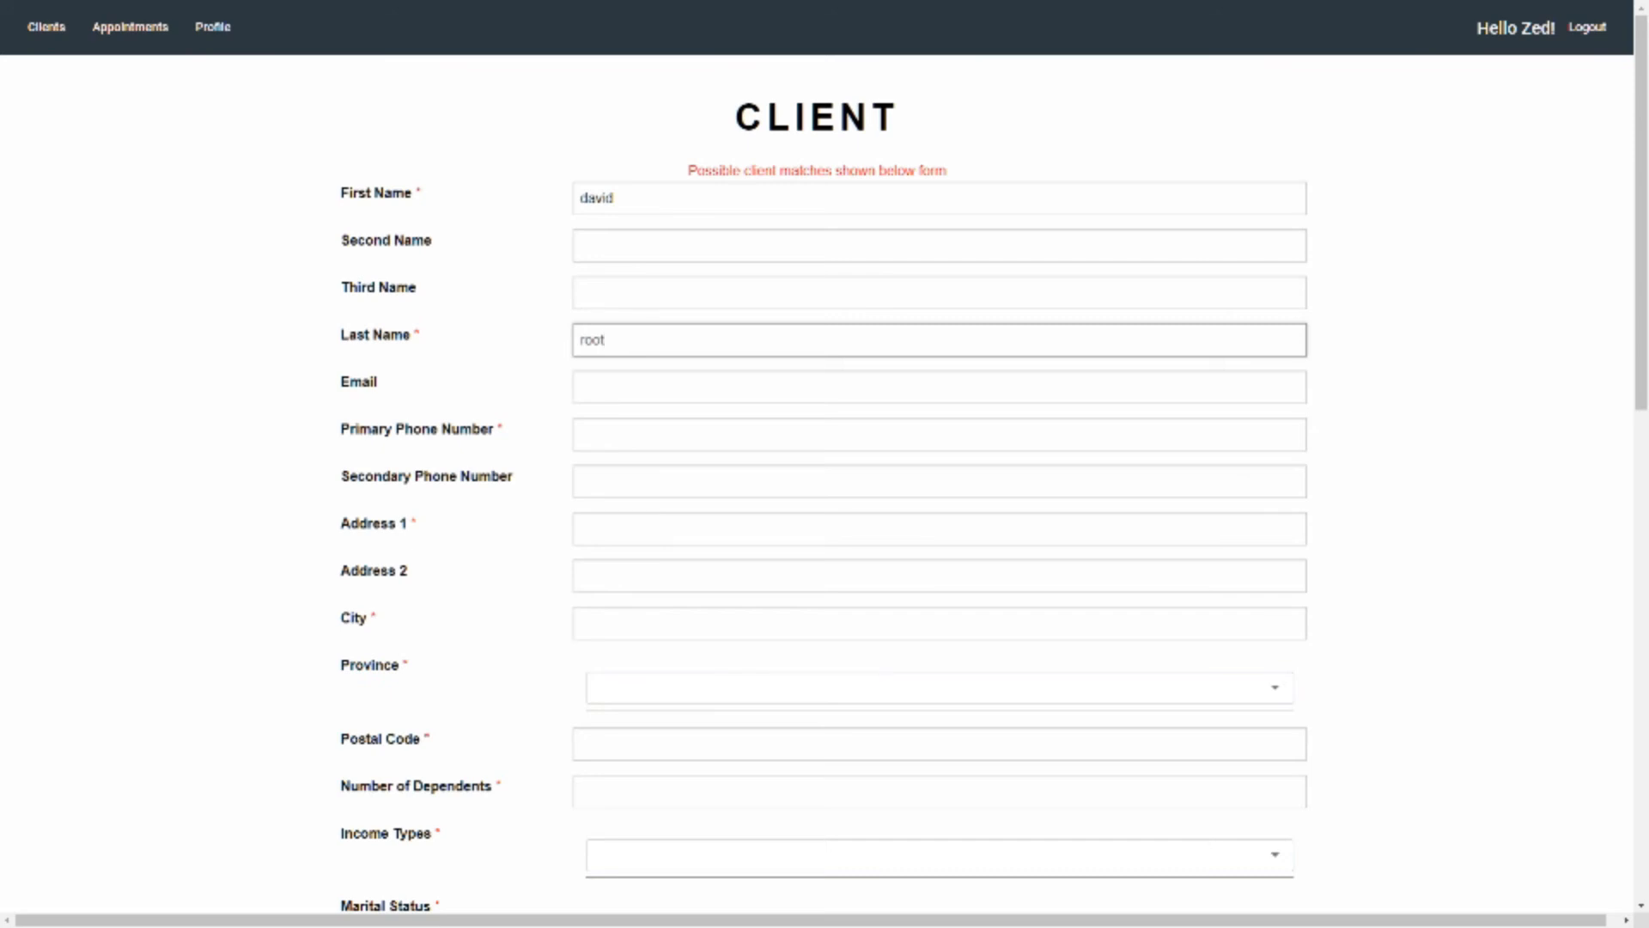
{"action": "scroll", "coordinate": [824, 464], "scroll_direction": "down", "scroll_amount": 5}
{"action": "scroll", "coordinate": [825, 464], "scroll_direction": "down", "scroll_amount": 1}
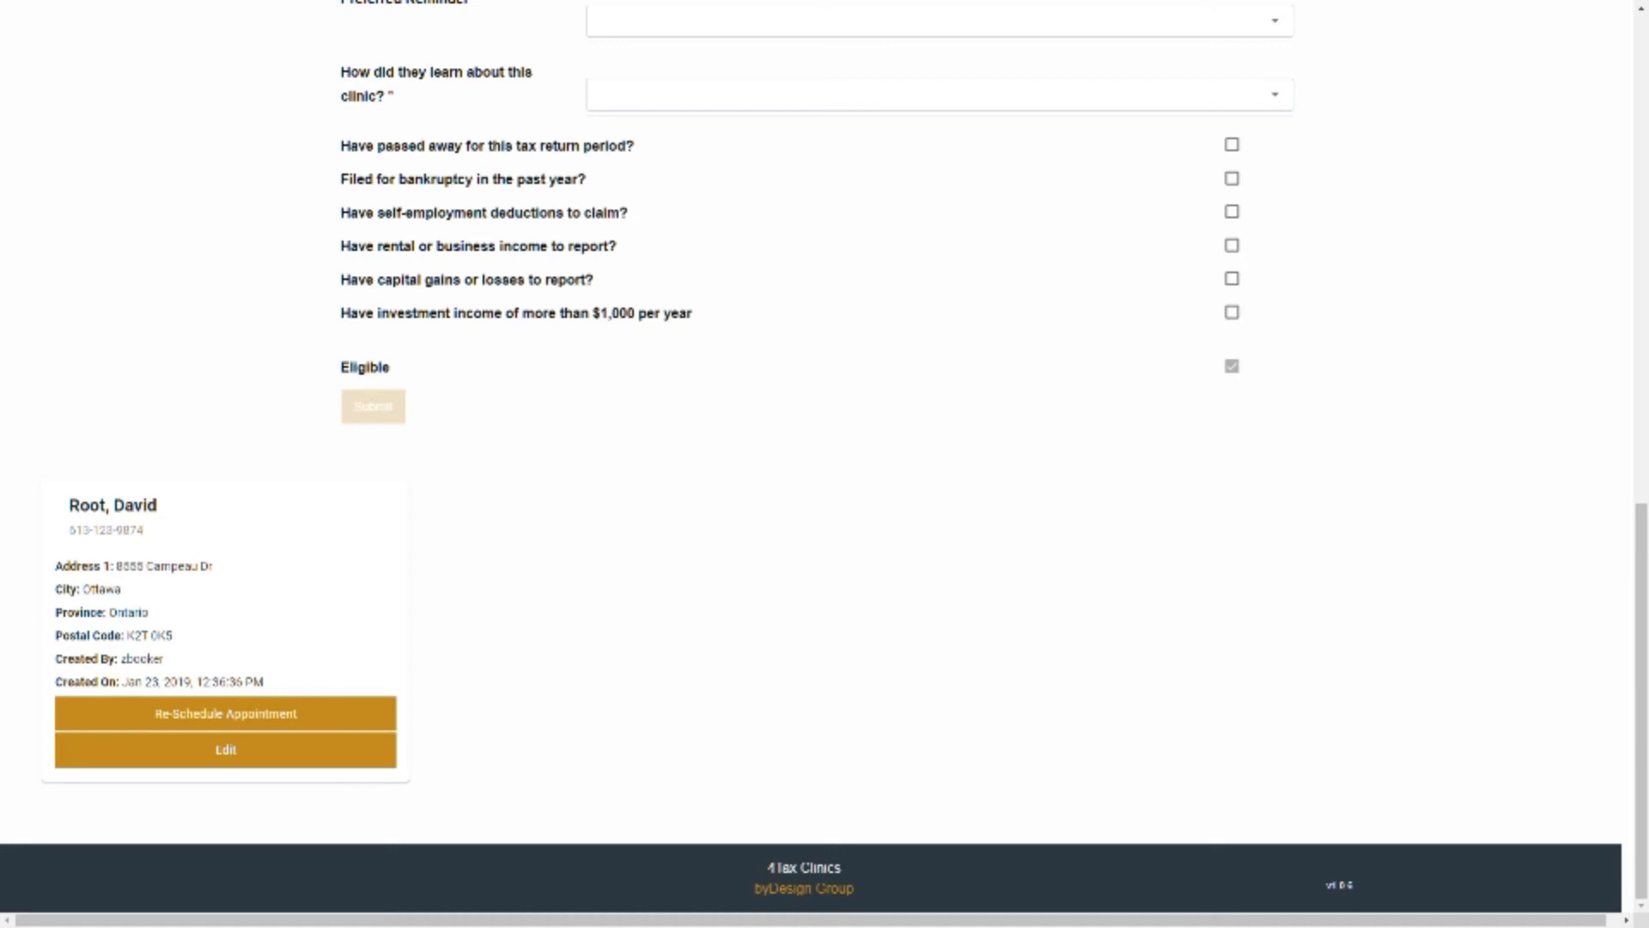
Copy the street address from the matching client card and search for the client by that address in a fresh client form
{"action": "left_click_drag", "start_coordinate": [116, 566], "coordinate": [213, 566]}
{"action": "key", "text": "ctrl+c"}
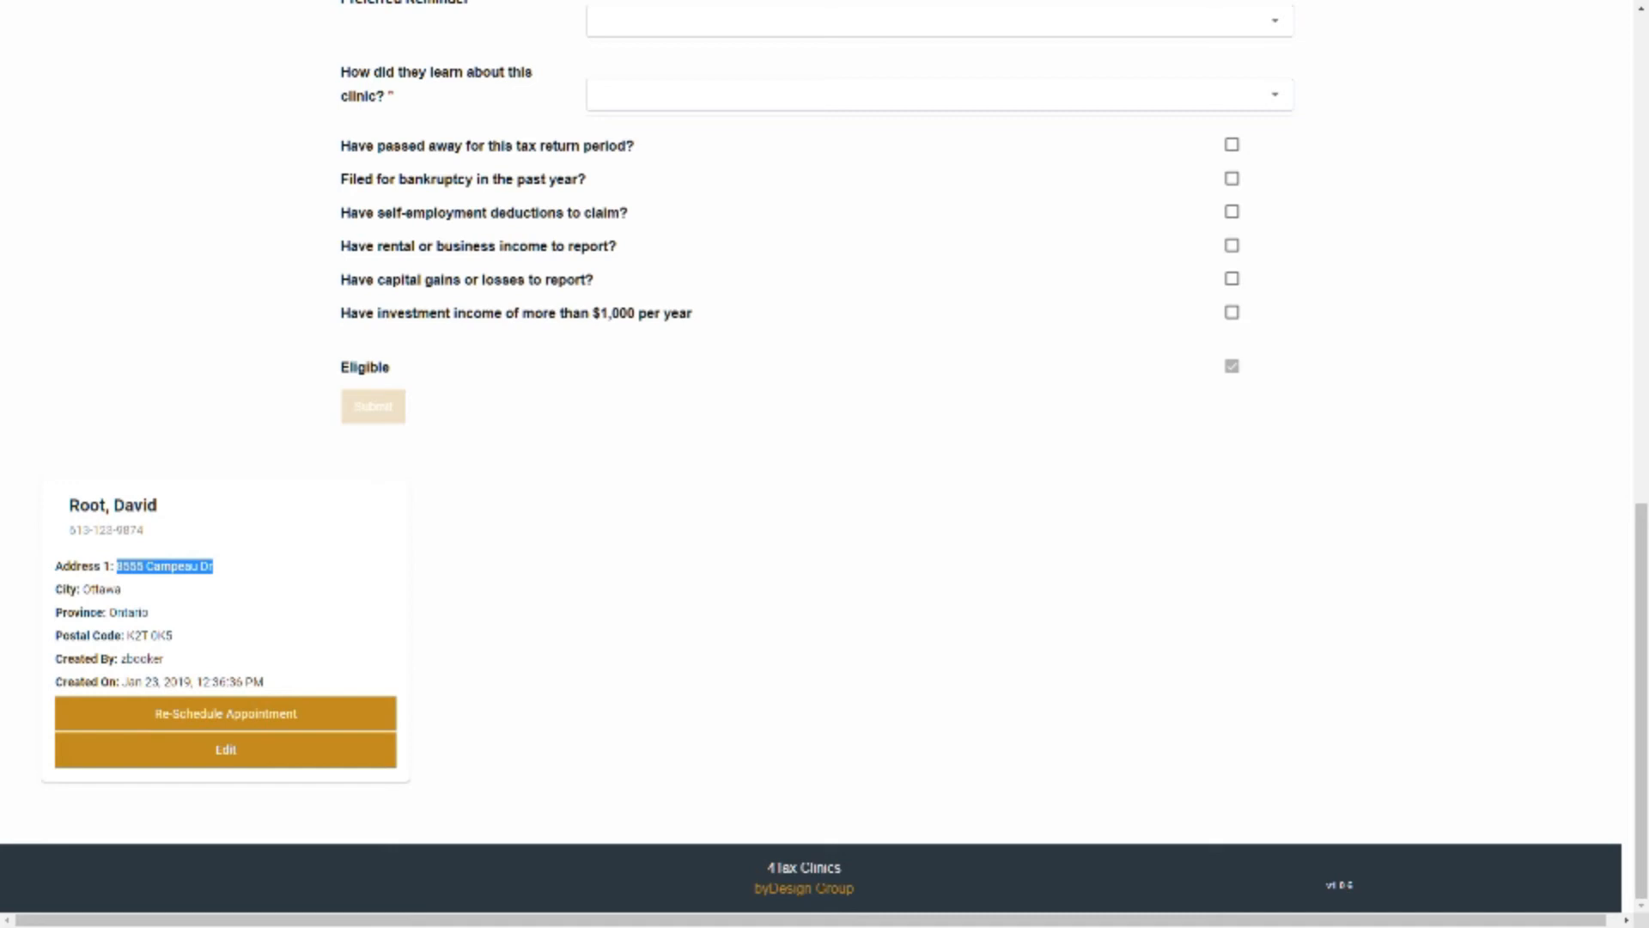
{"action": "left_click", "coordinate": [292, 571]}
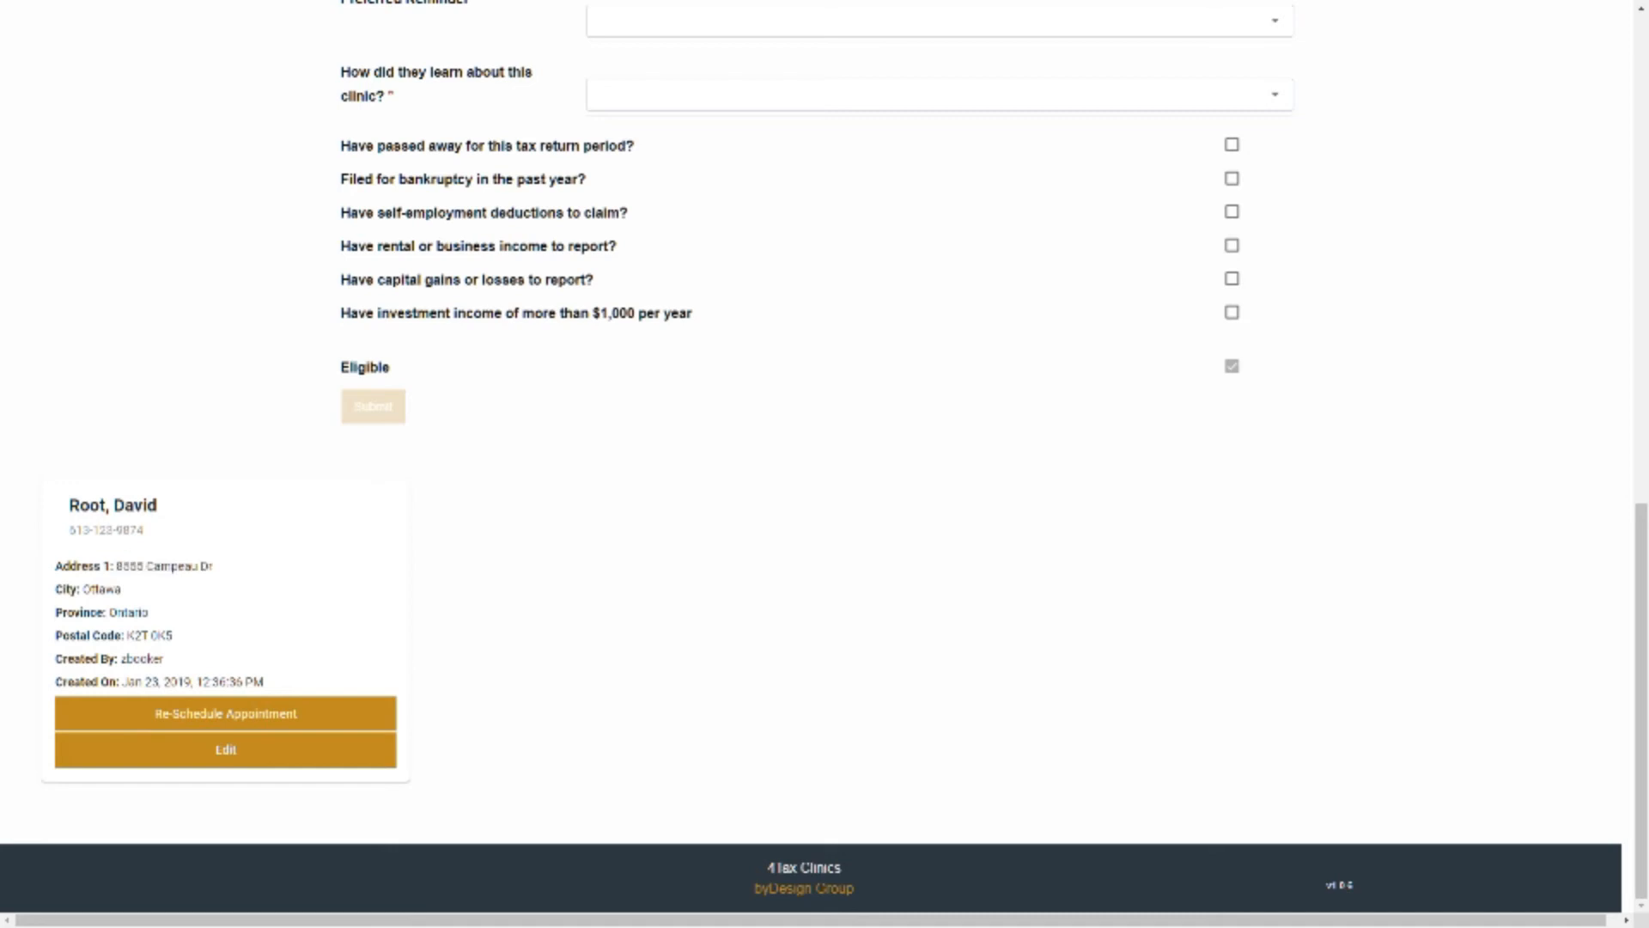
{"action": "scroll", "coordinate": [292, 571], "scroll_direction": "up", "scroll_amount": 13}
{"action": "left_click", "coordinate": [212, 27]}
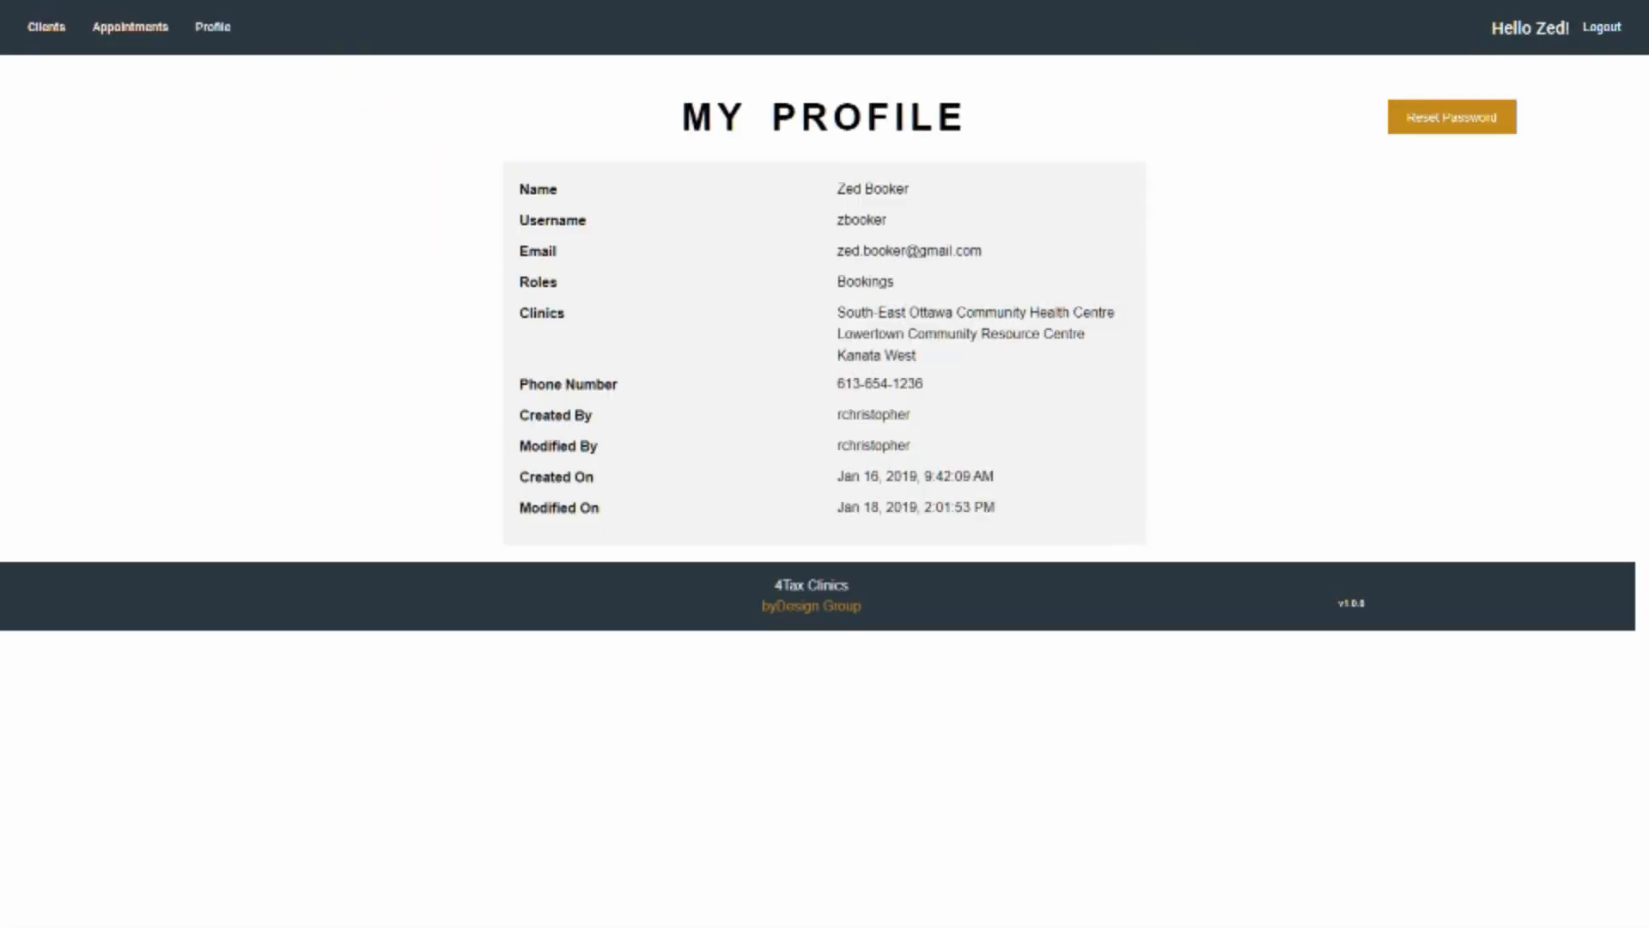
{"action": "left_click", "coordinate": [46, 27]}
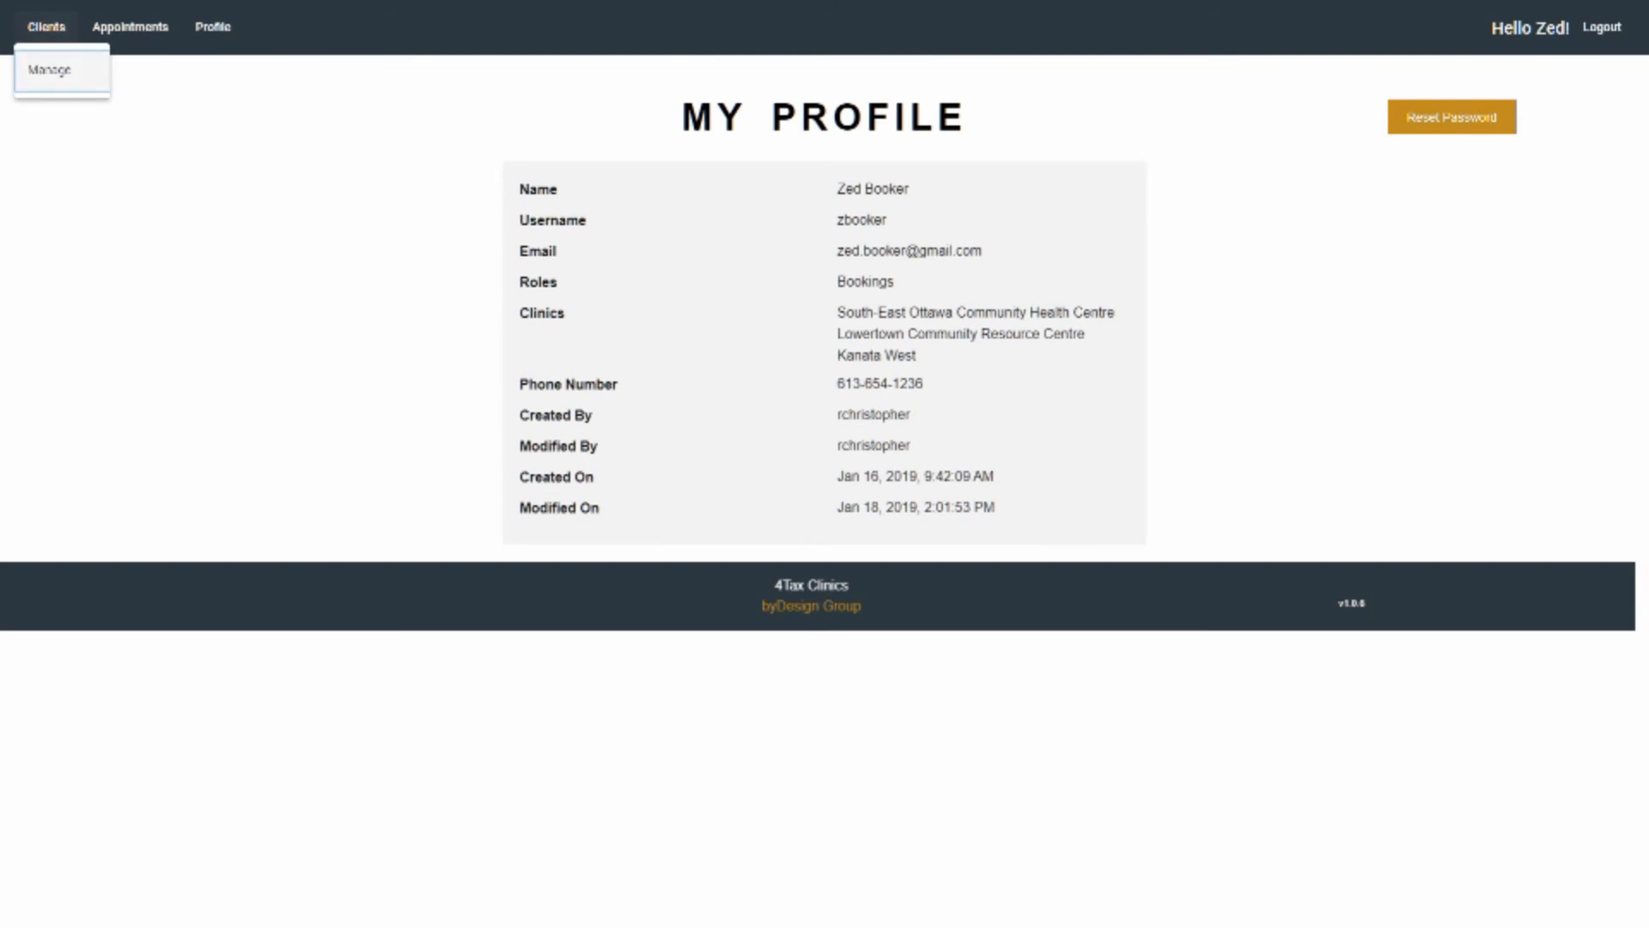
{"action": "left_click", "coordinate": [51, 70]}
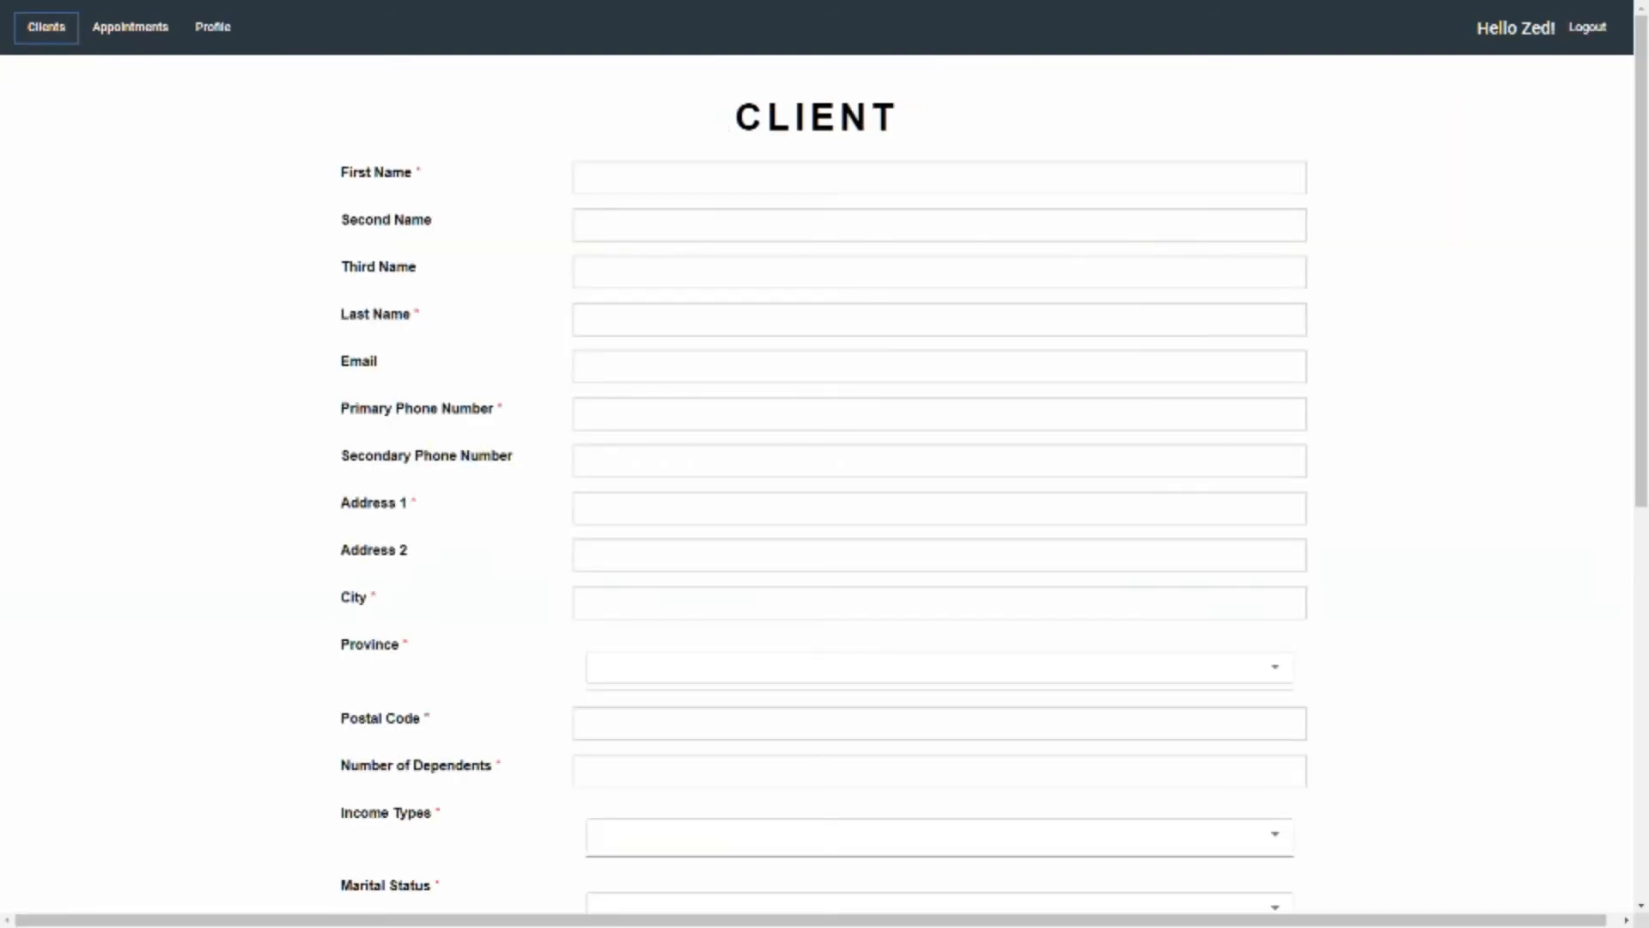
{"action": "left_click", "coordinate": [859, 509]}
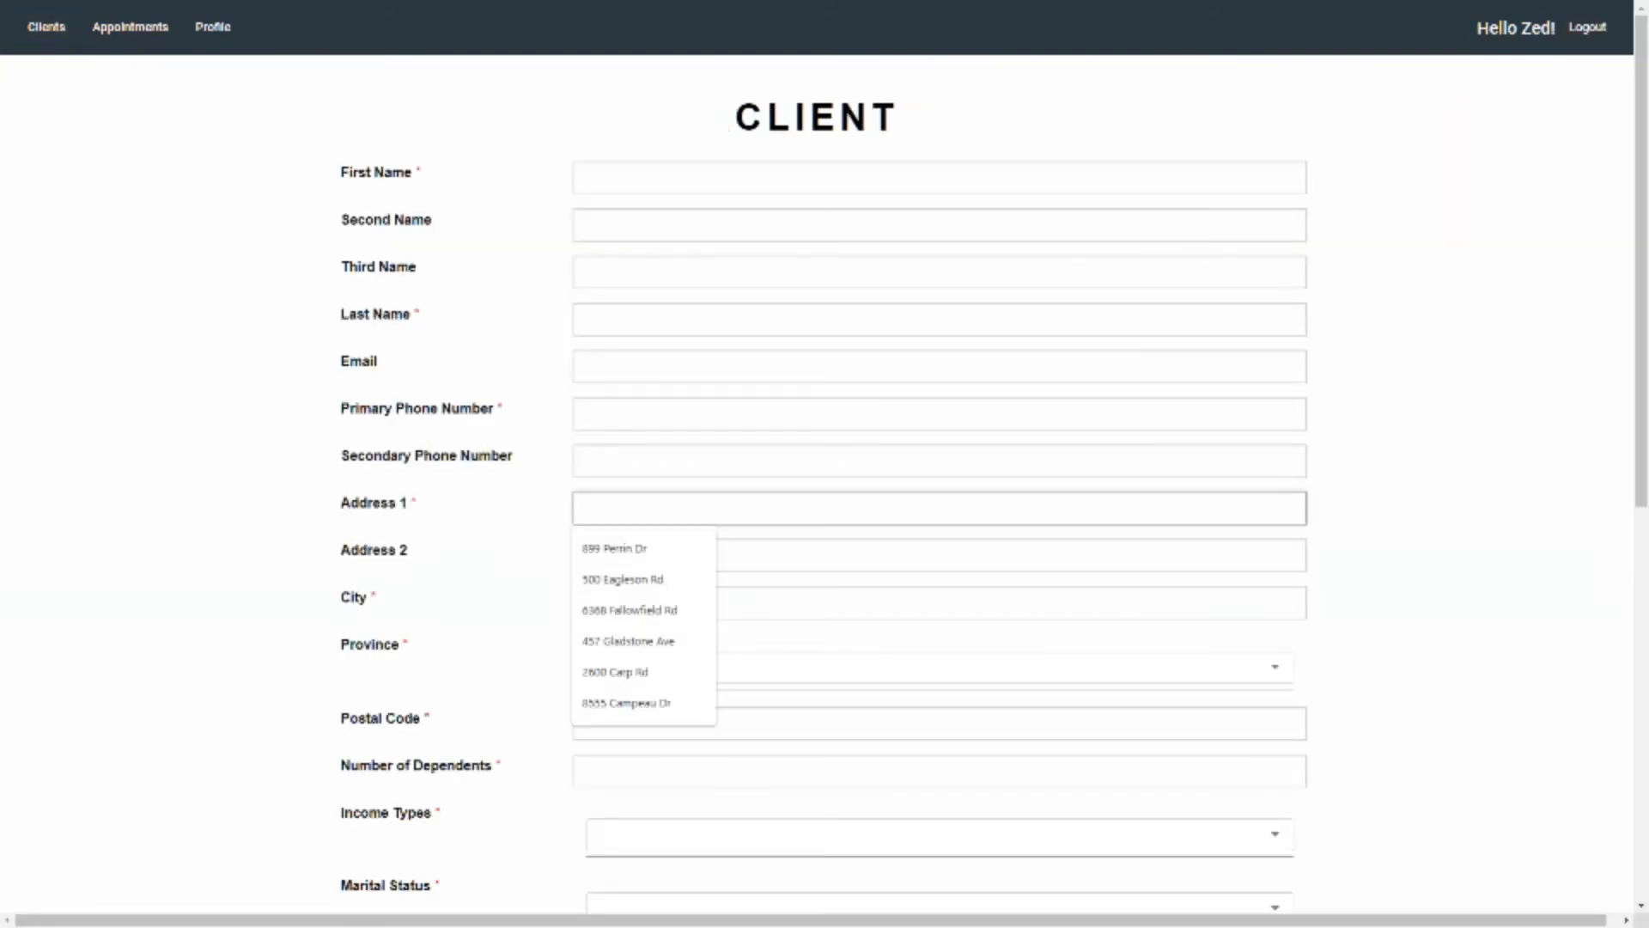
{"action": "key", "text": "ctrl+v"}
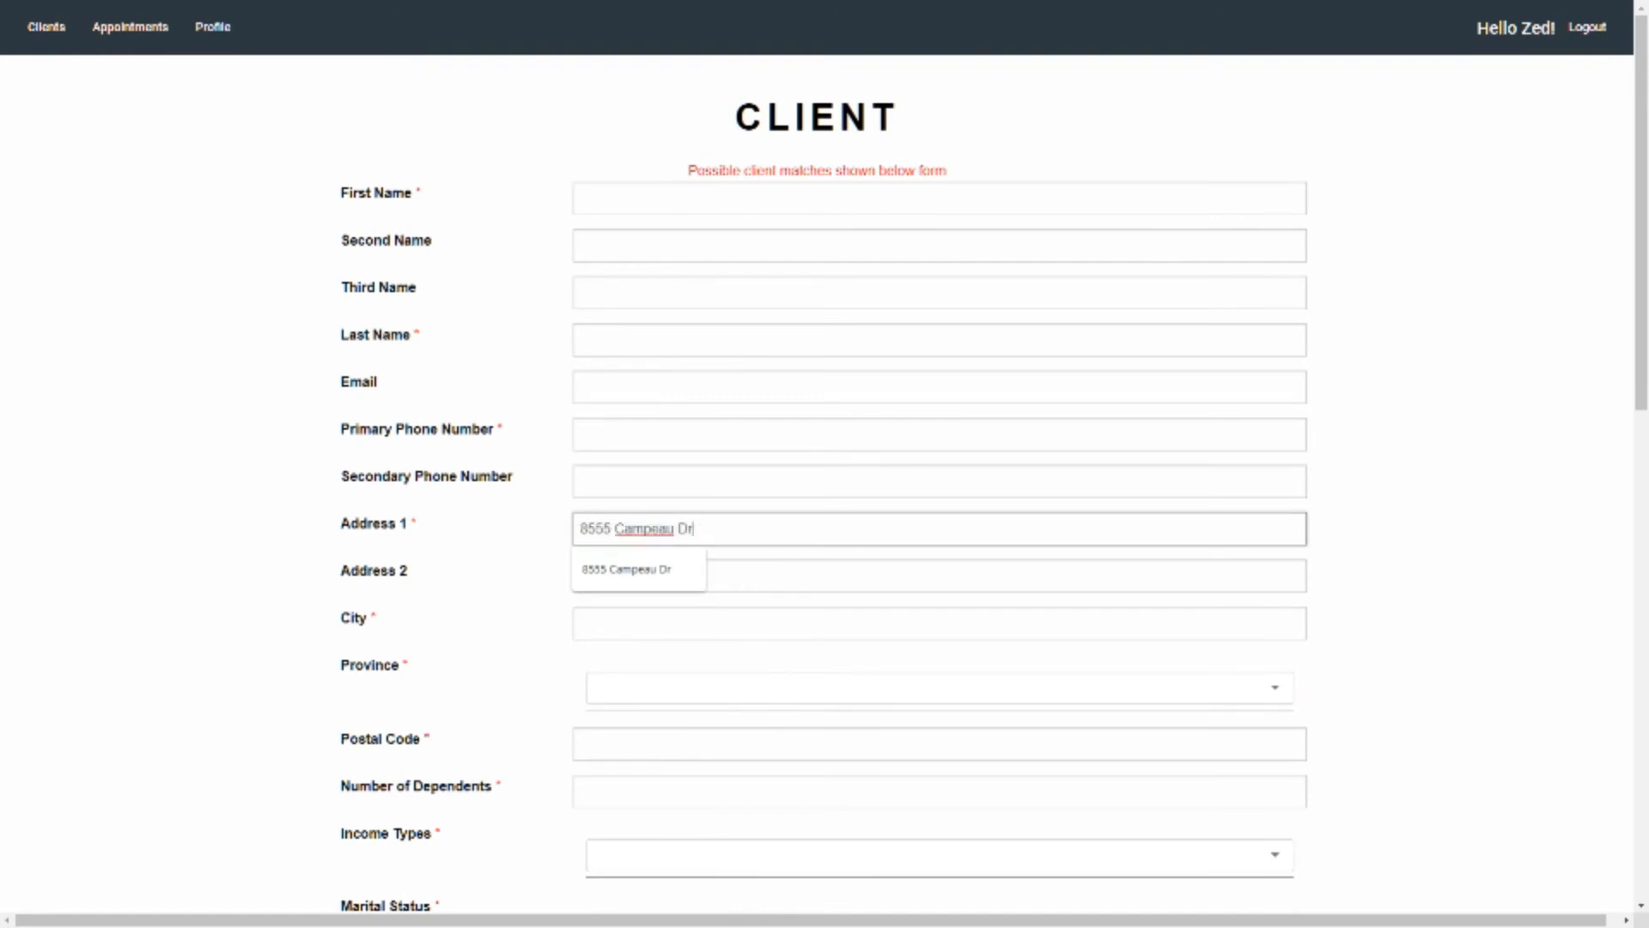
Open rescheduling from the matching client's card and move the Monday appointment to Wednesday, March 6, 10:00 to 11:00
{"action": "scroll", "coordinate": [824, 464], "scroll_direction": "down", "scroll_amount": 13}
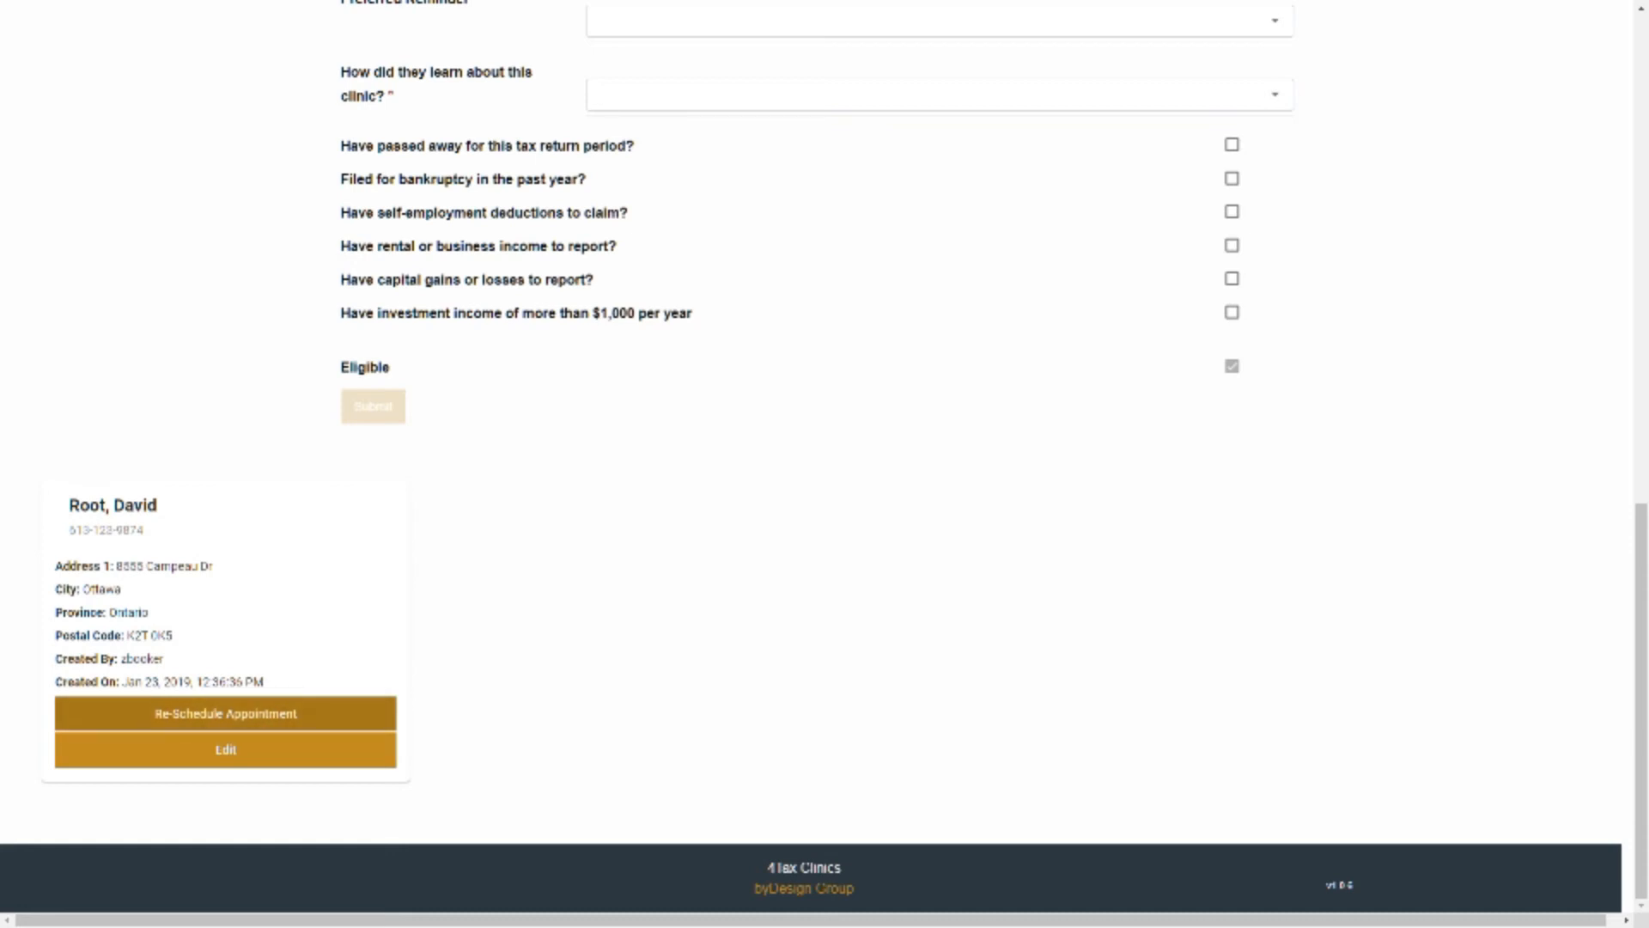
{"action": "left_click", "coordinate": [225, 713]}
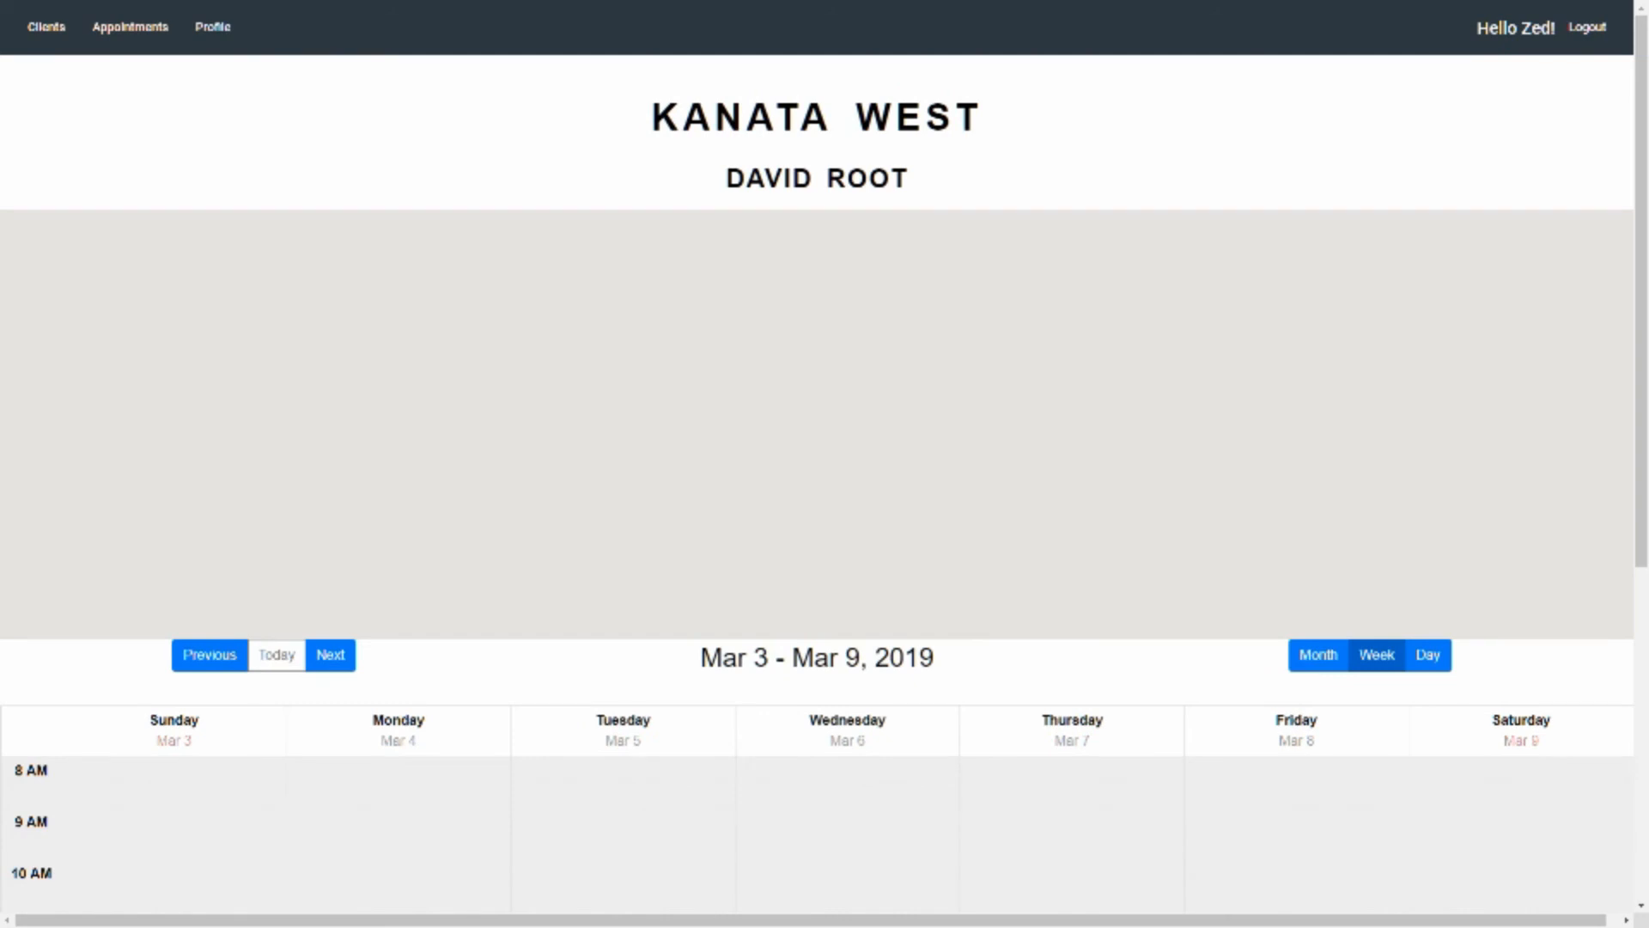
{"action": "scroll", "coordinate": [816, 421], "scroll_direction": "down", "scroll_amount": 2}
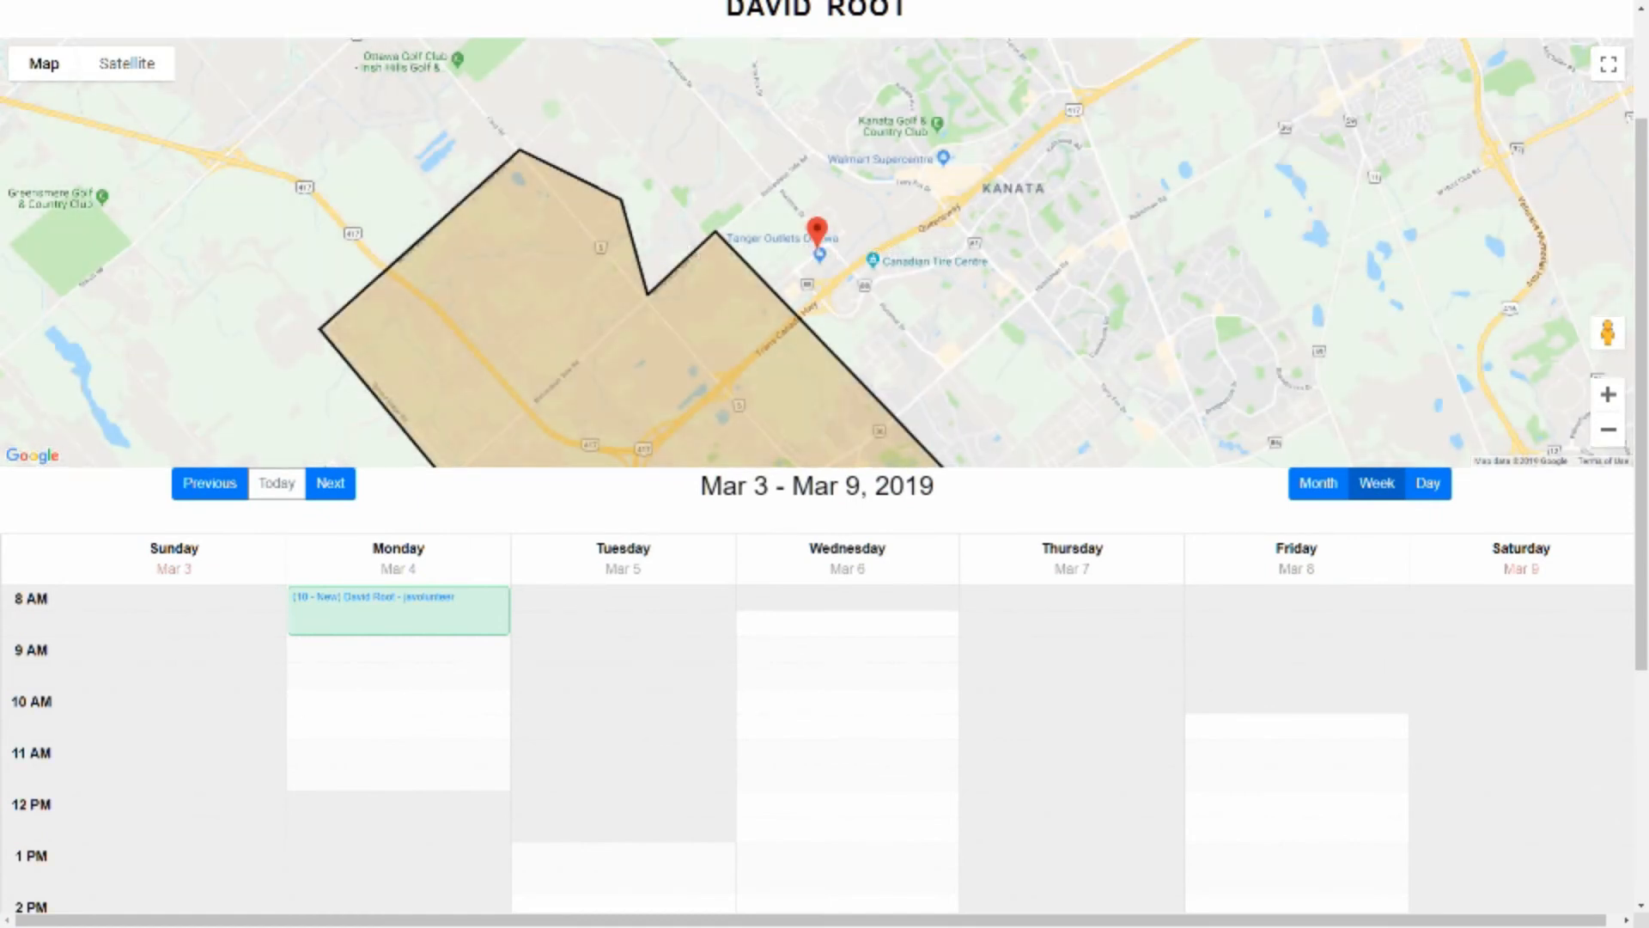
{"action": "scroll", "coordinate": [399, 438], "scroll_direction": "down", "scroll_amount": 2}
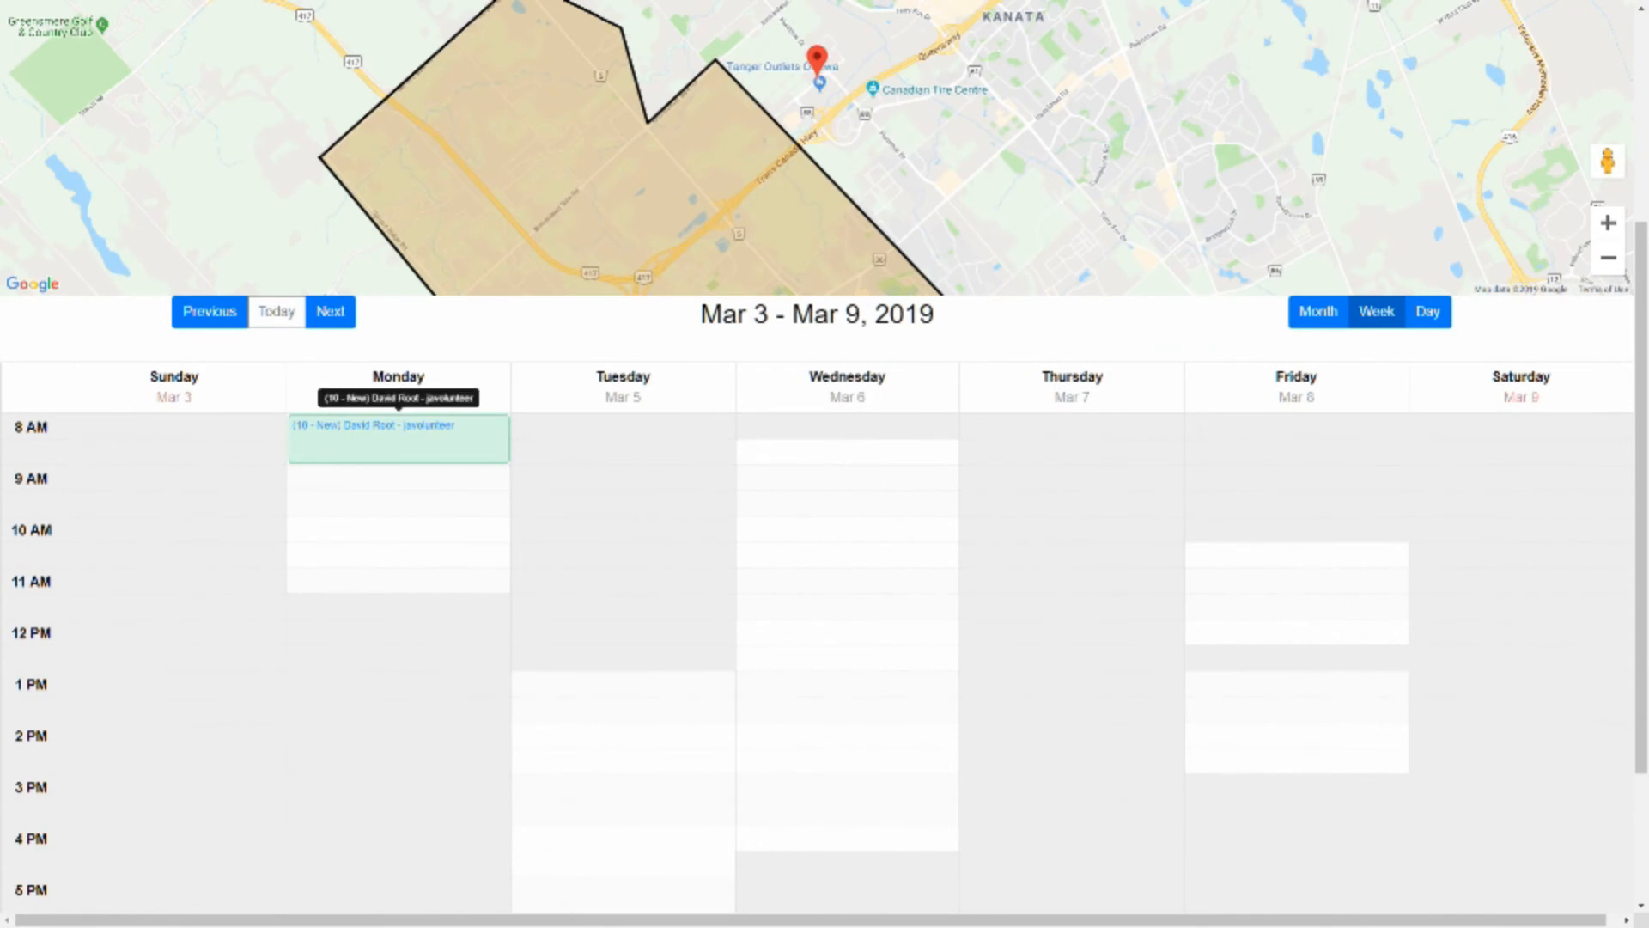
{"action": "mouse_move", "coordinate": [399, 439]}
{"action": "left_mouse_down"}
{"action": "mouse_move", "coordinate": [622, 568]}
{"action": "mouse_move", "coordinate": [846, 567]}
{"action": "mouse_move", "coordinate": [847, 542]}
{"action": "left_mouse_up"}
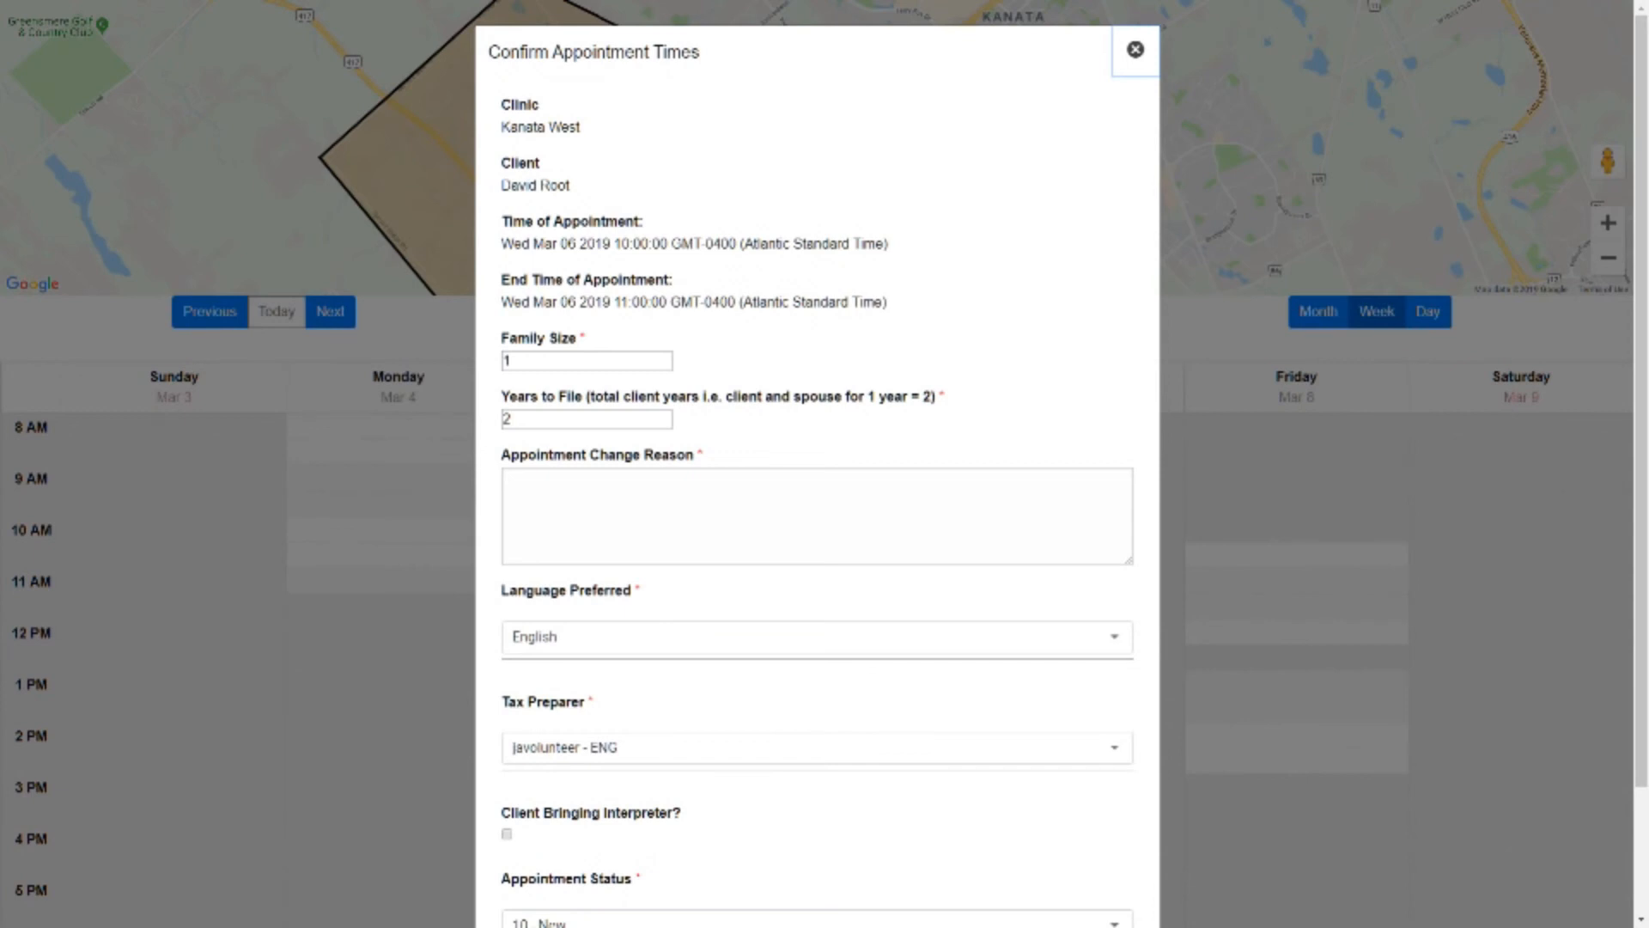
Enter "Work on Monday" as the appointment change reason and confirm the new appointment time
{"action": "left_click", "coordinate": [818, 516]}
{"action": "type", "text": "W"}
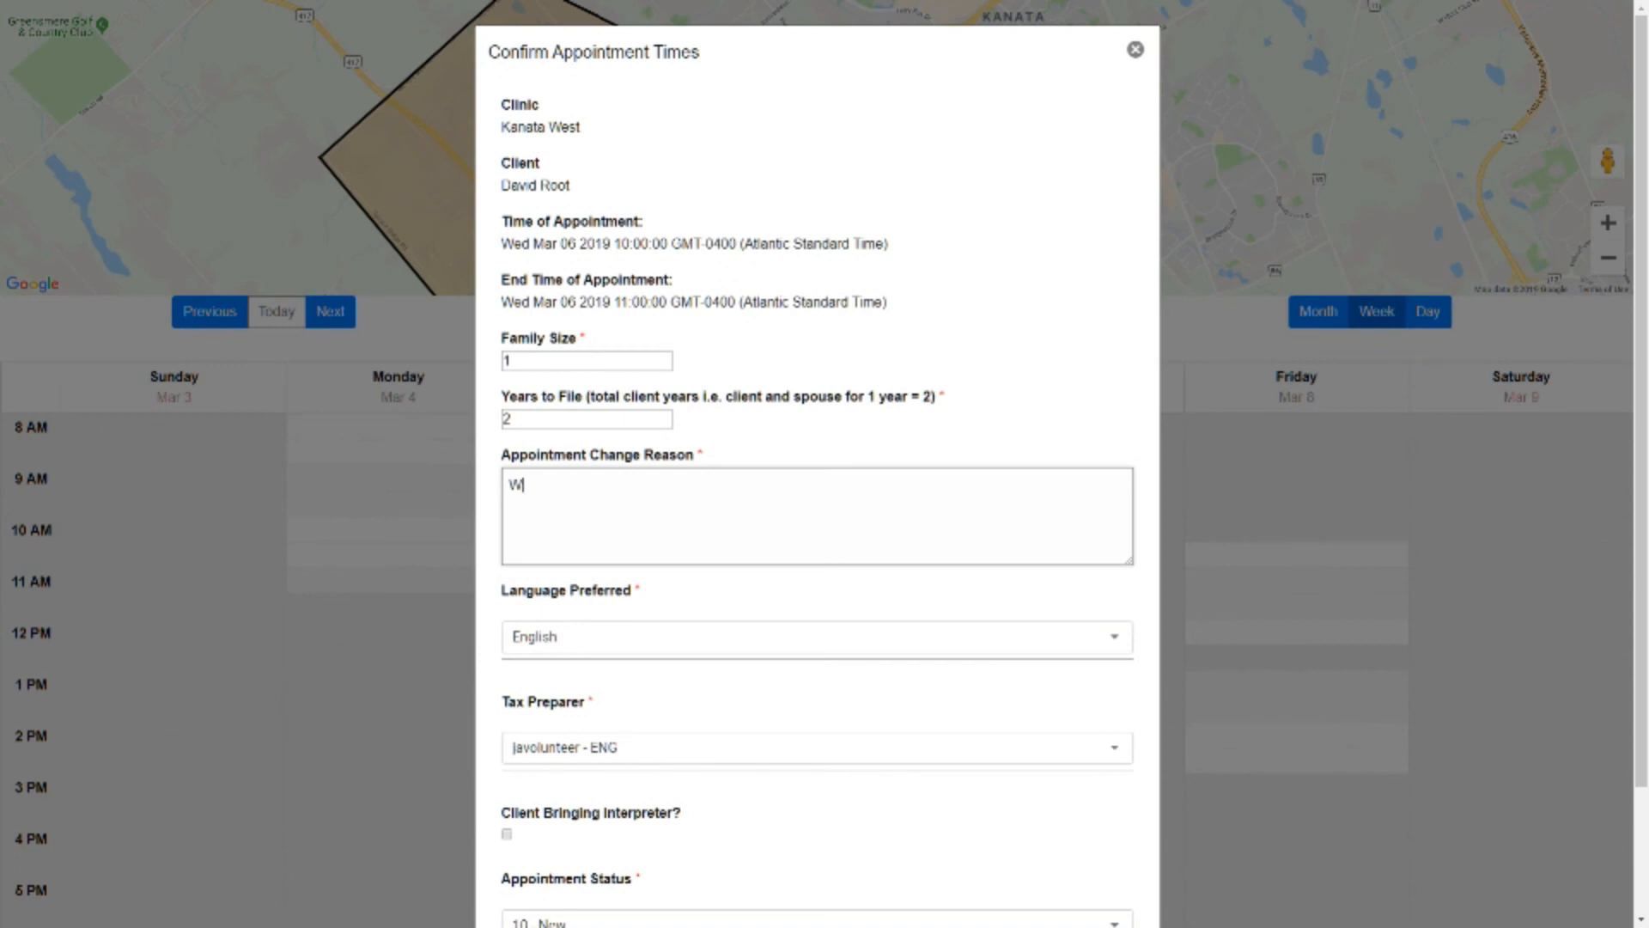
{"action": "type", "text": "ork on Monday"}
{"action": "scroll", "coordinate": [817, 464], "scroll_direction": "down", "scroll_amount": 2}
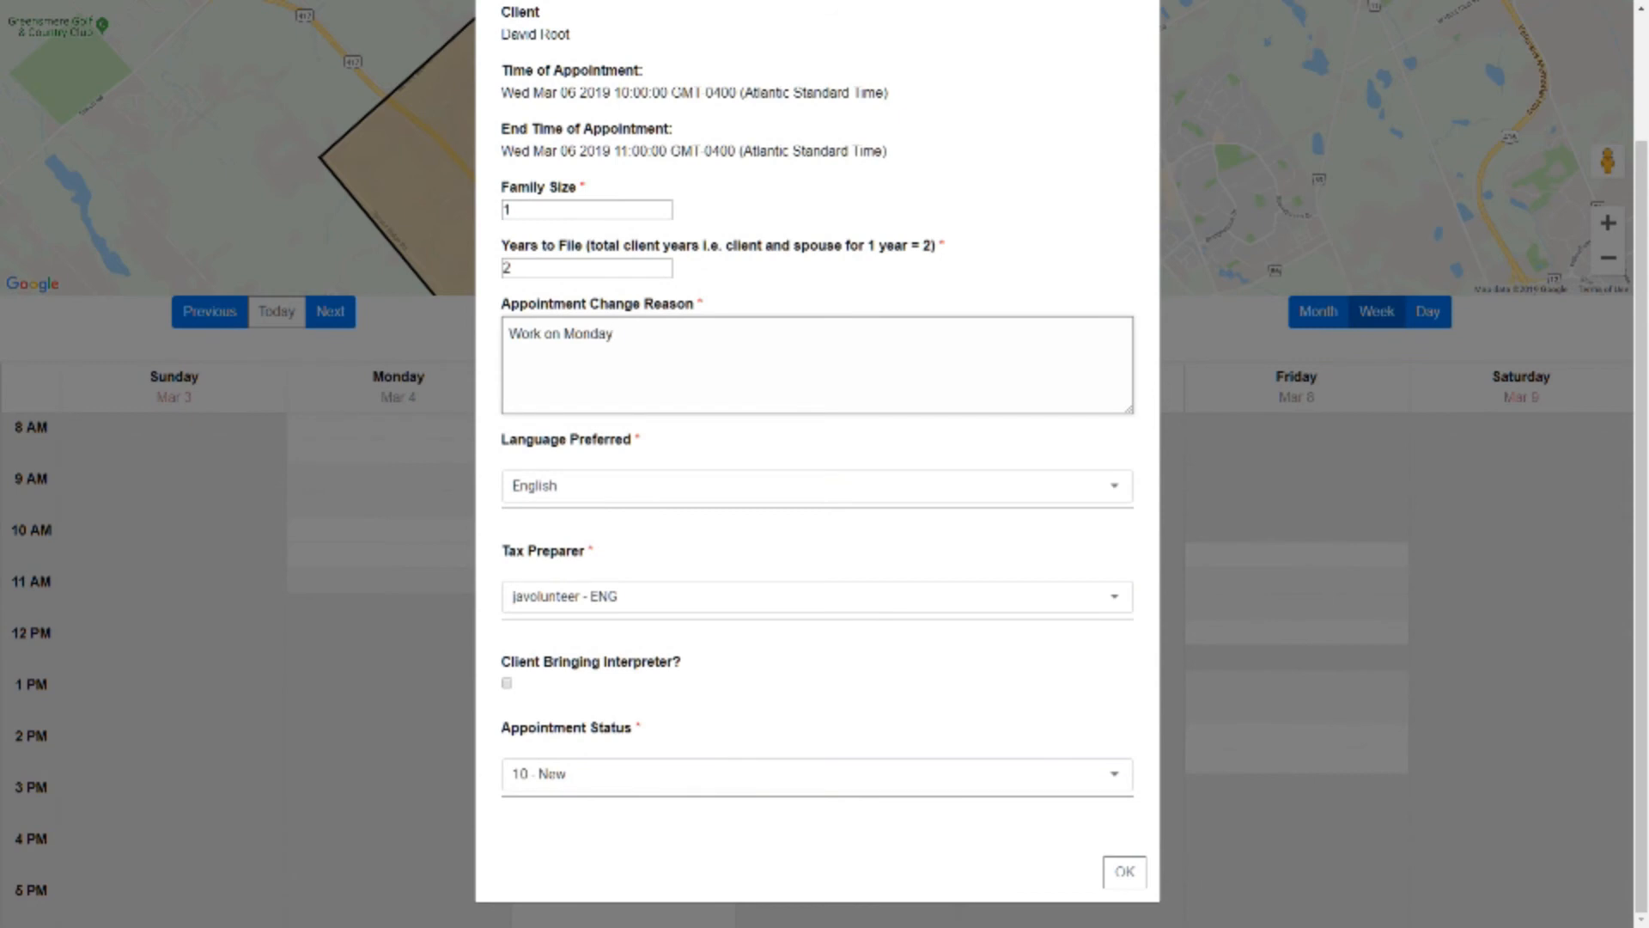
{"action": "left_click", "coordinate": [1124, 871]}
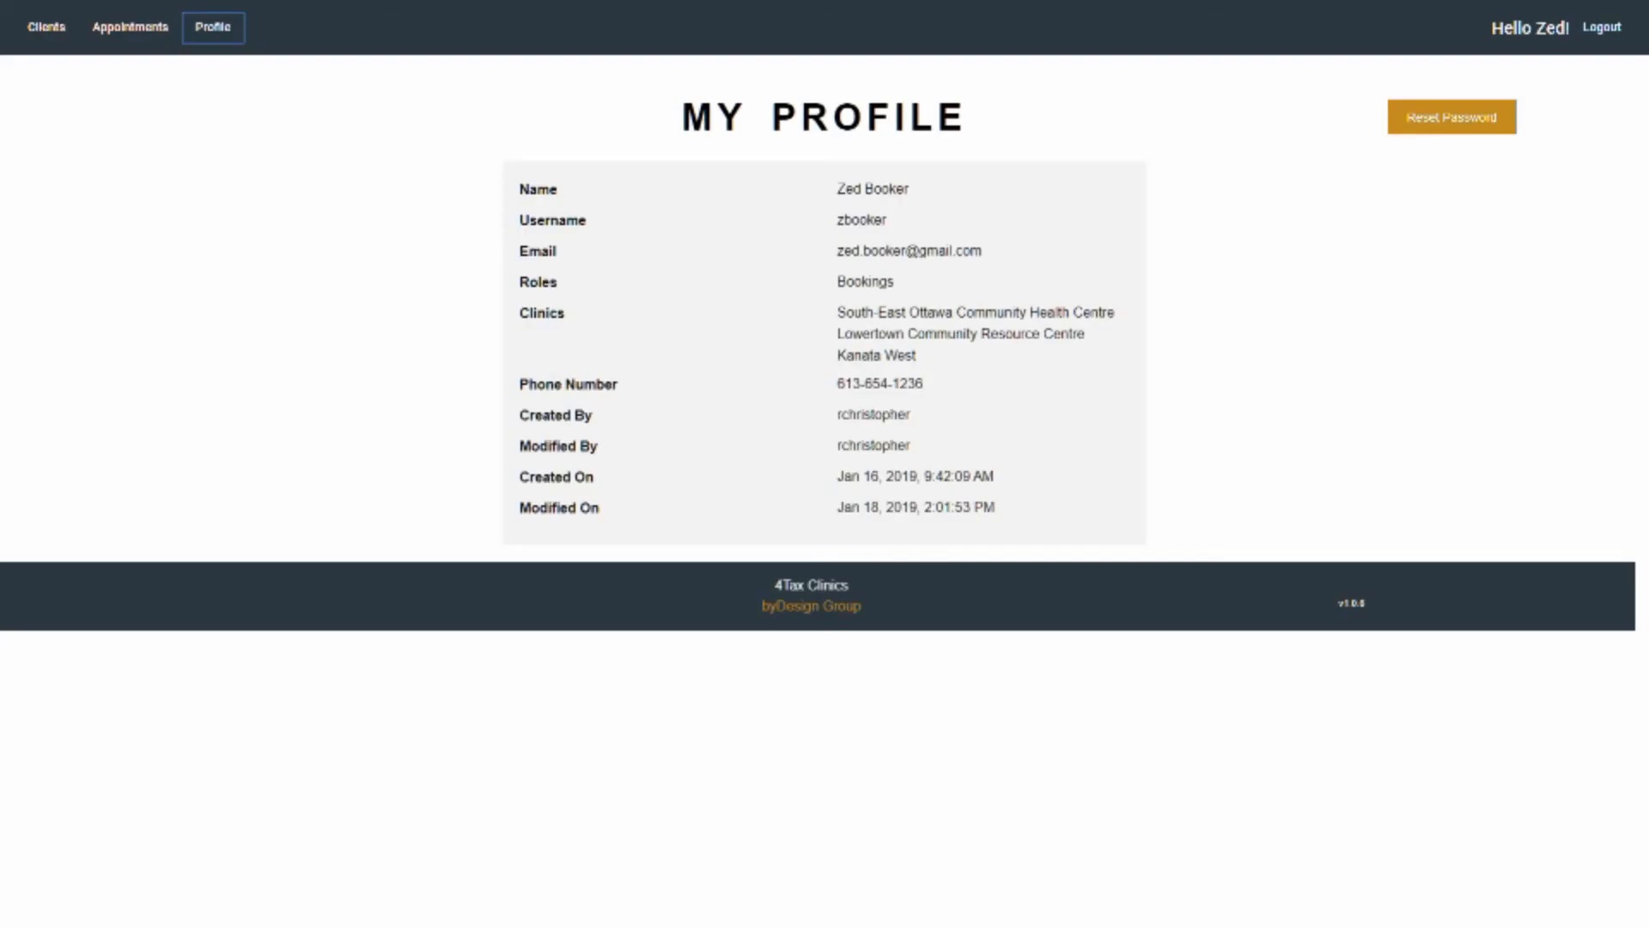
Open the Kanata West appointment calendar for Mar 3 - Mar 9, 2019, and start rescheduling Wednesday's appointment
{"action": "left_click", "coordinate": [130, 26]}
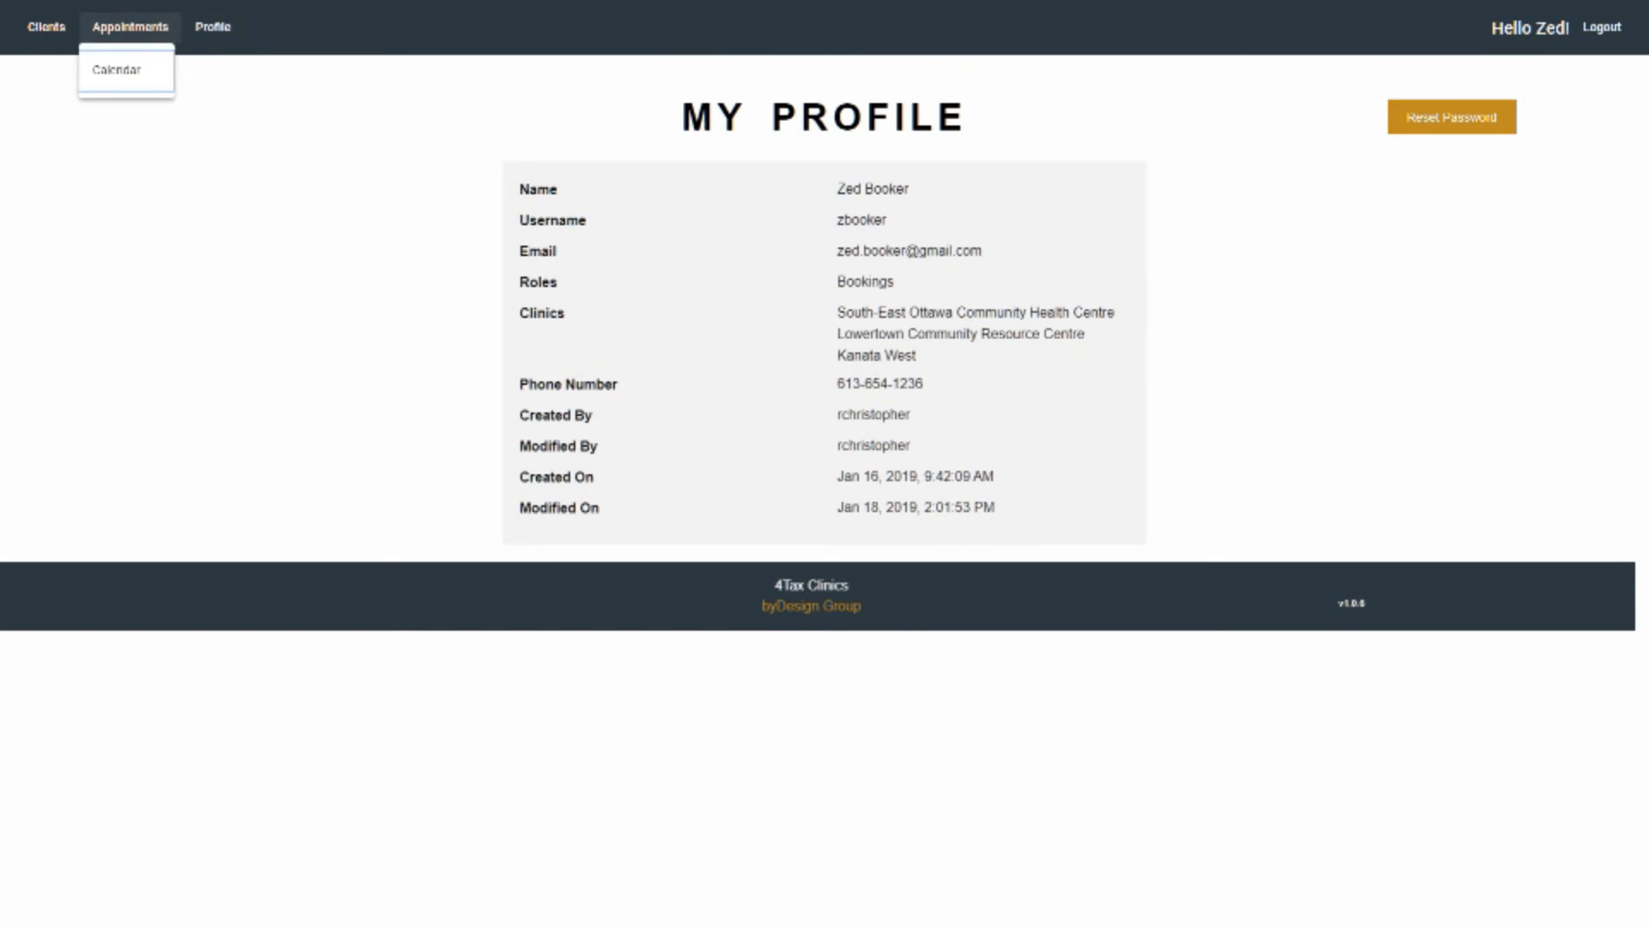
{"action": "left_click", "coordinate": [118, 70]}
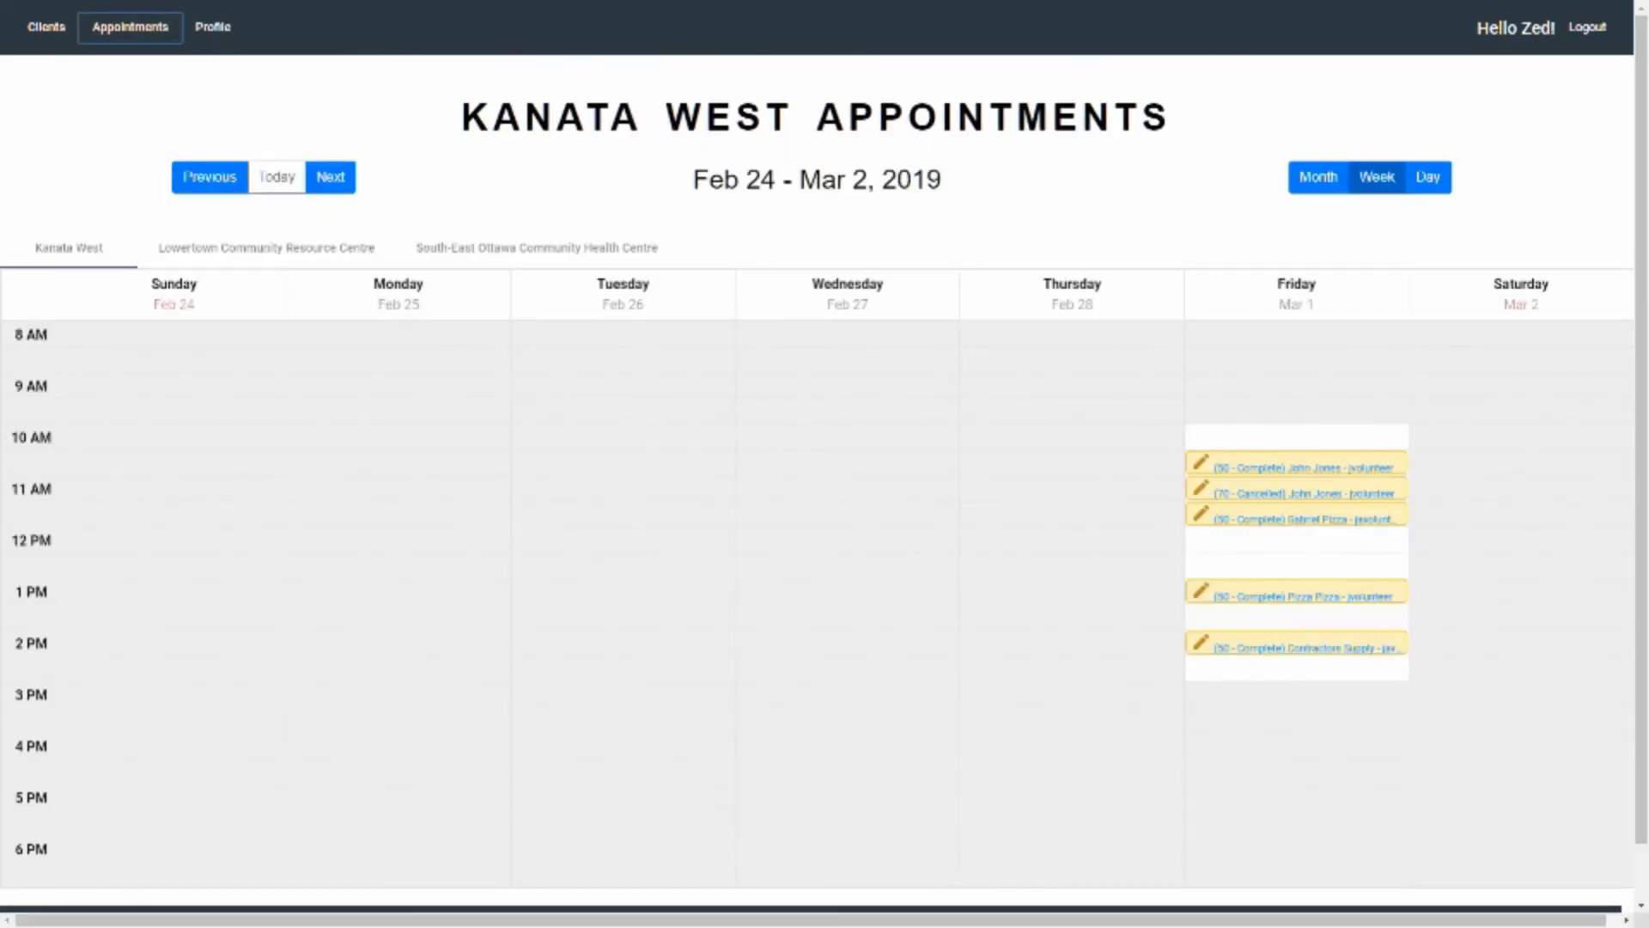
{"action": "left_click", "coordinate": [331, 177]}
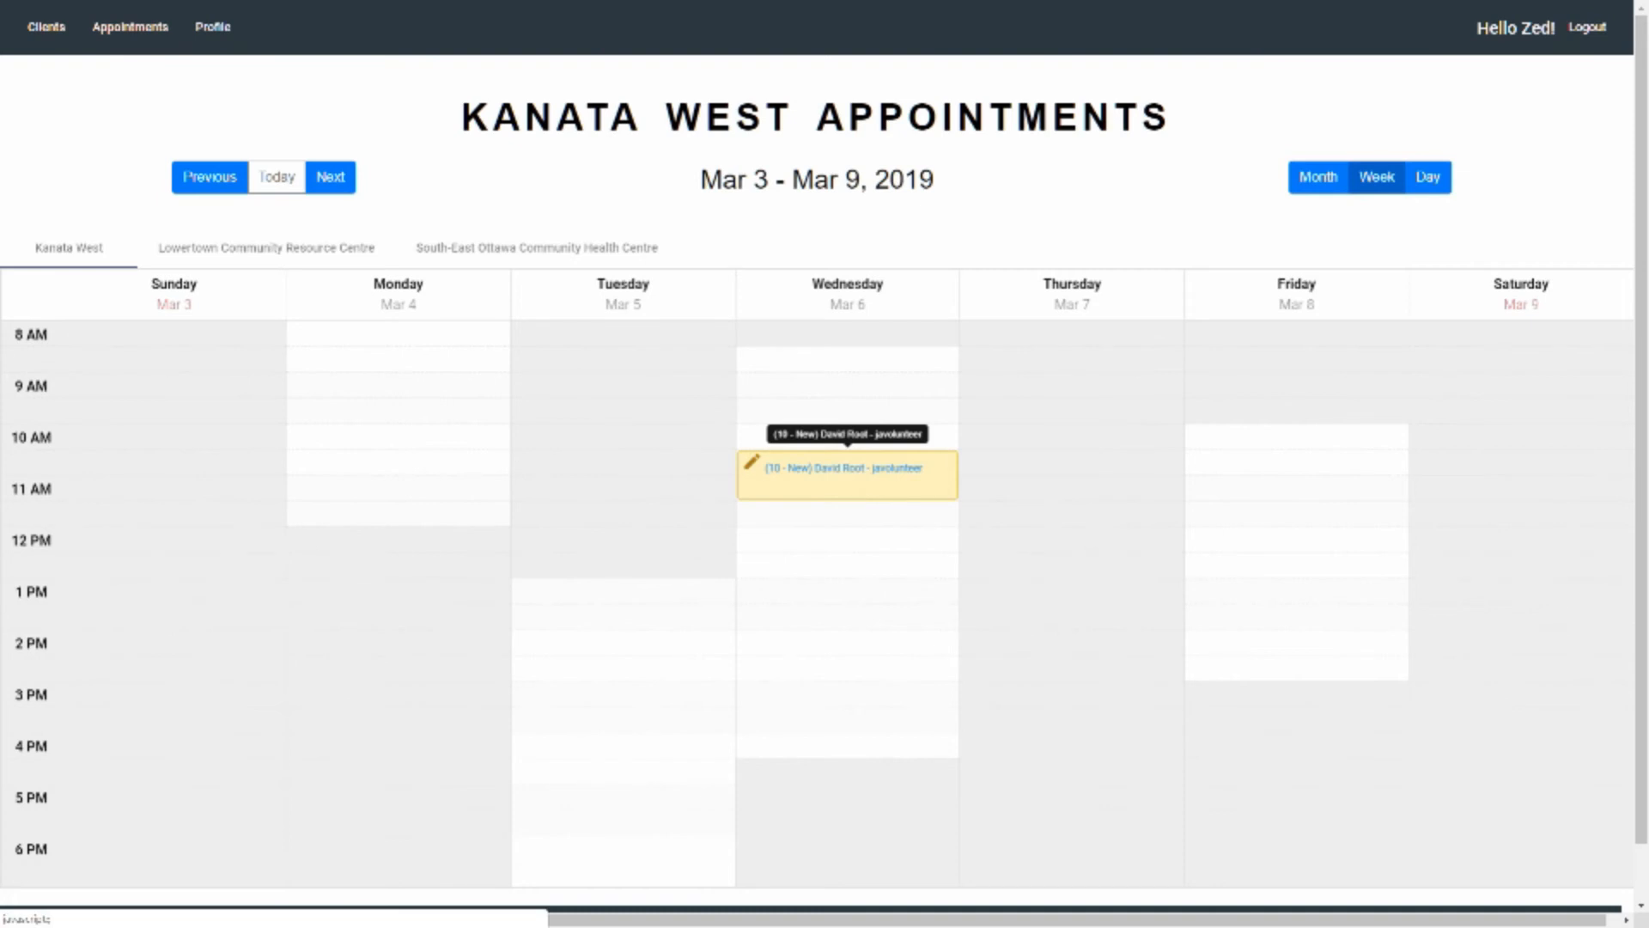
{"action": "left_click", "coordinate": [750, 462]}
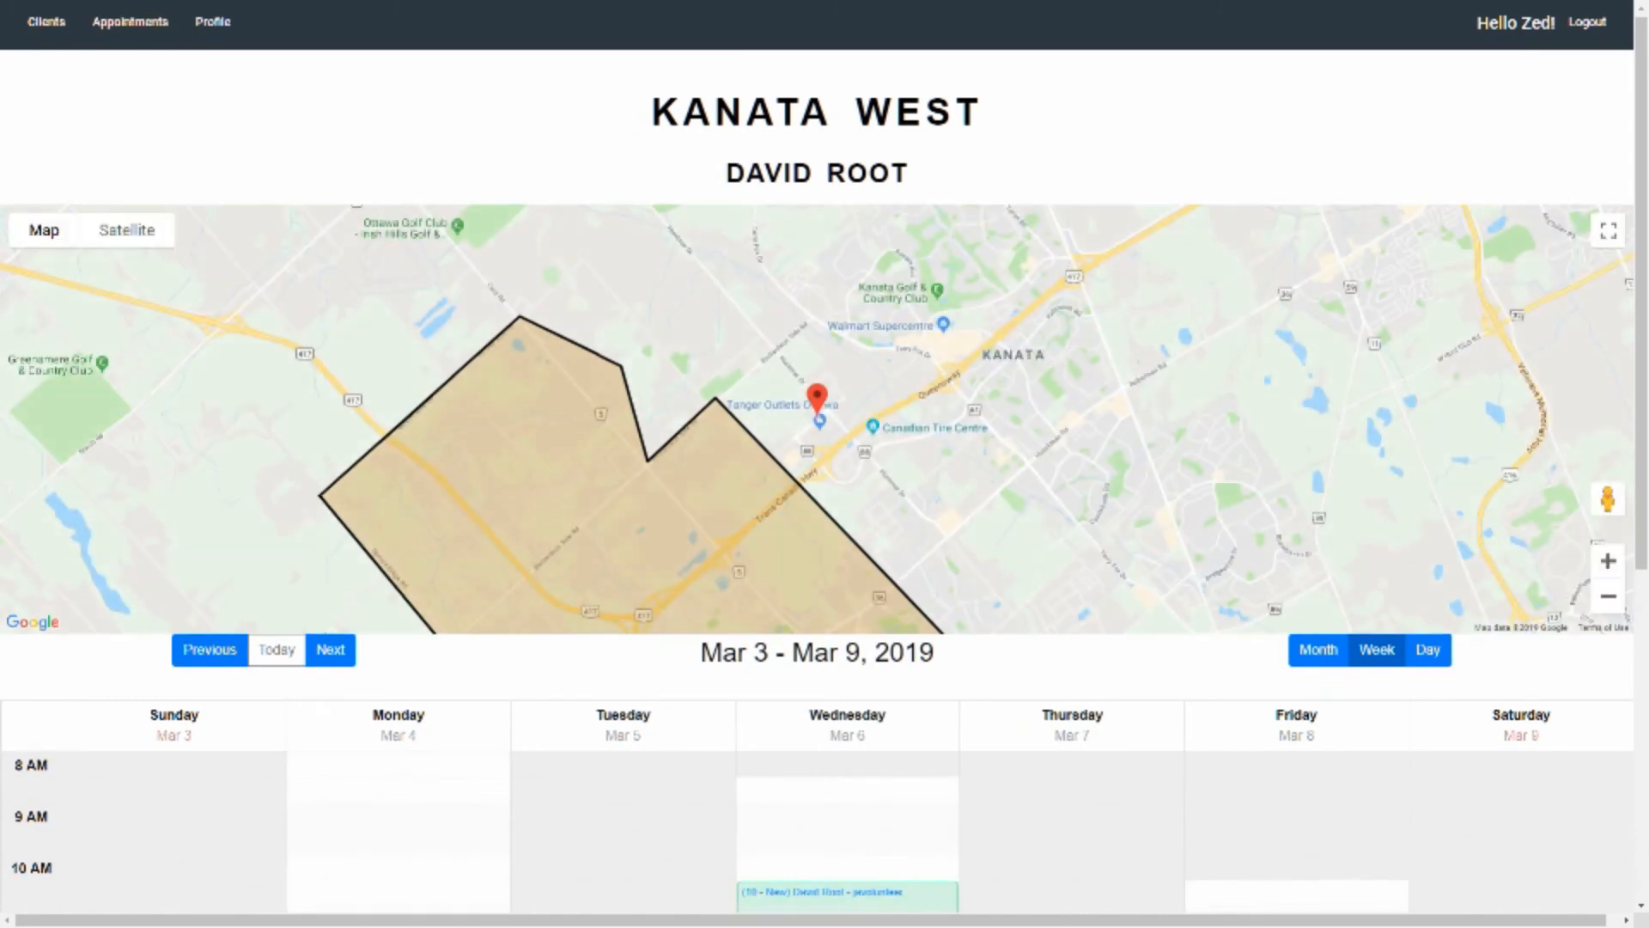
Move the client's Wednesday, March 6 appointment to 12:00 to 13:00 and confirm the change
{"action": "scroll", "coordinate": [816, 421], "scroll_direction": "down", "scroll_amount": 3}
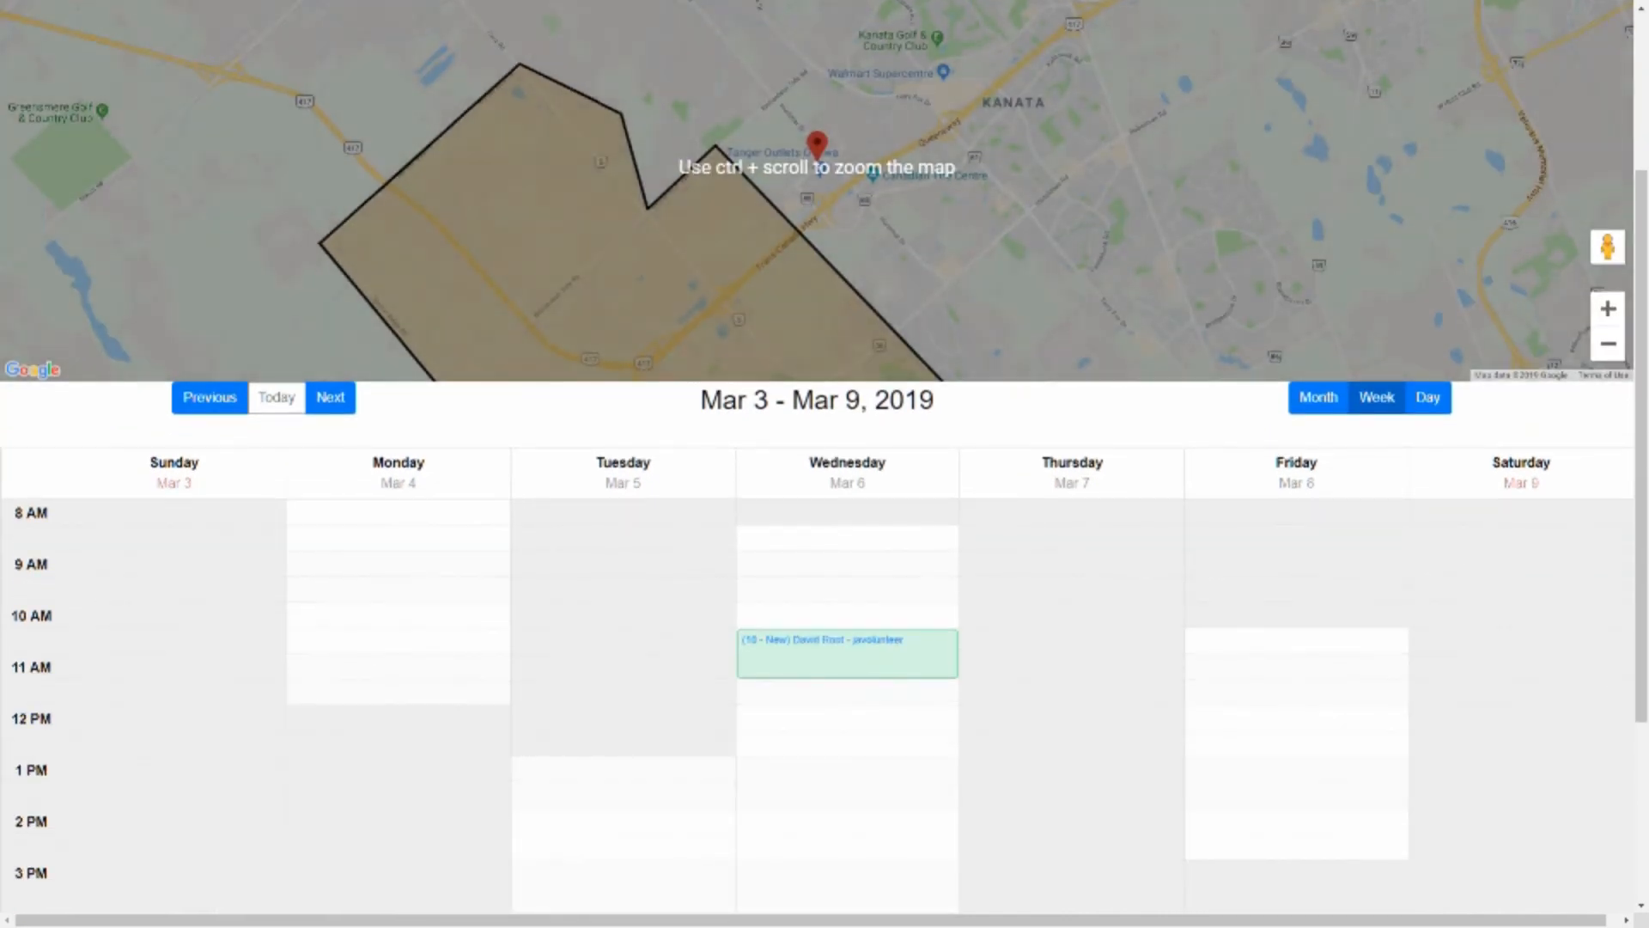
{"action": "scroll", "coordinate": [848, 481], "scroll_direction": "down", "scroll_amount": 1}
{"action": "scroll", "coordinate": [848, 481], "scroll_direction": "down", "scroll_amount": 1}
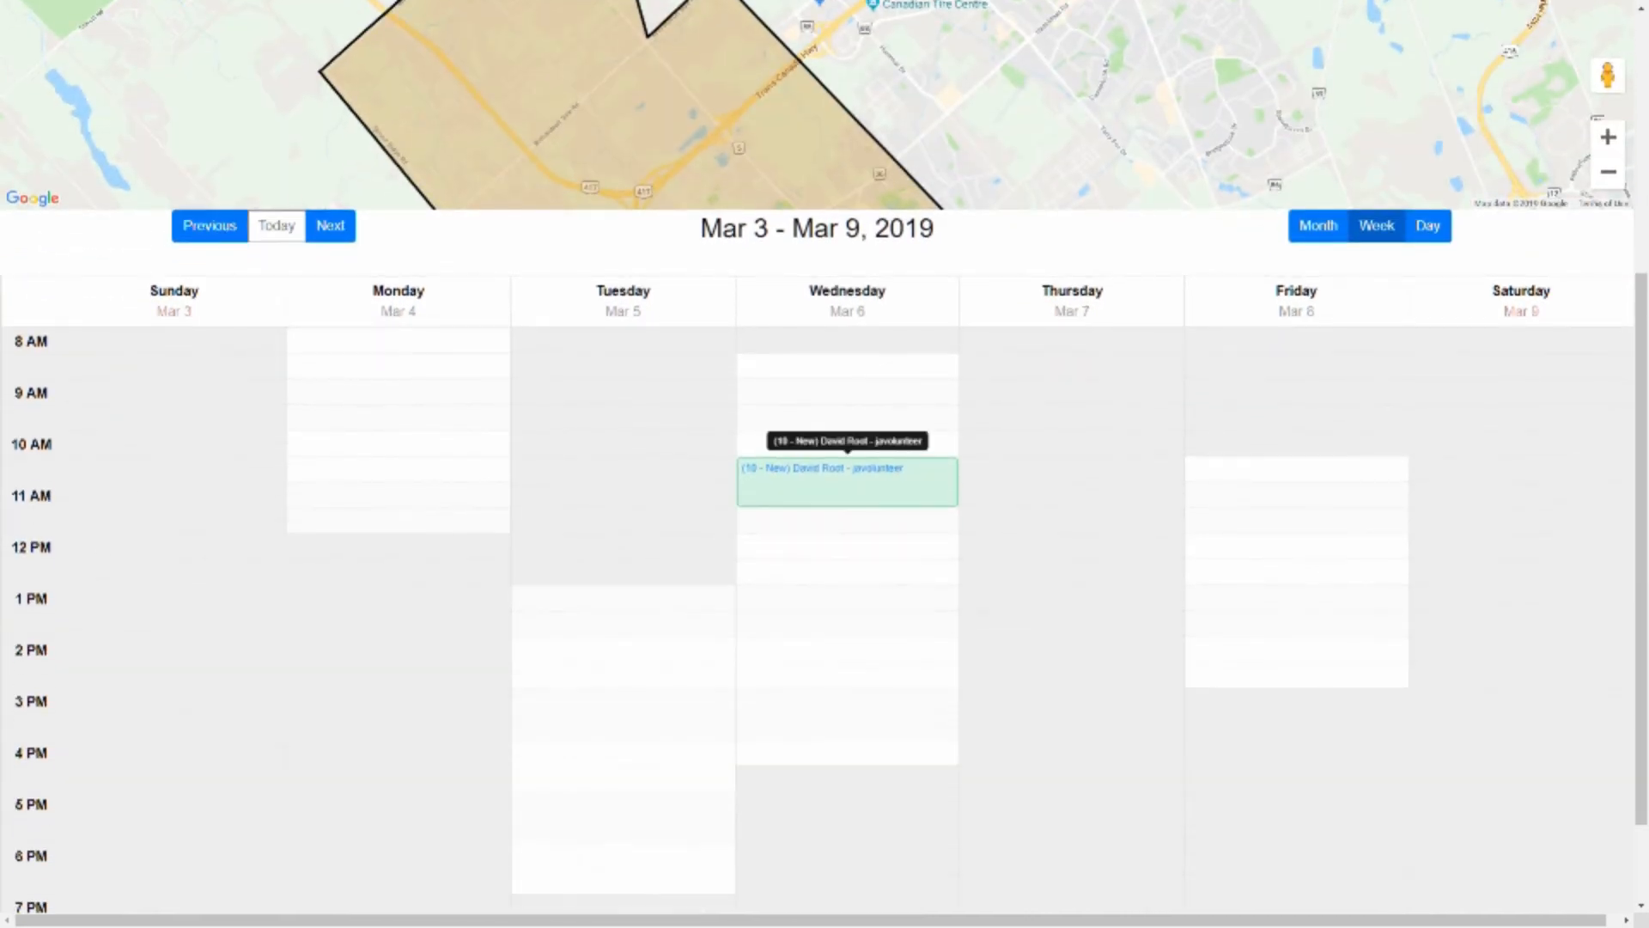
{"action": "left_click_drag", "start_coordinate": [848, 481], "coordinate": [847, 558]}
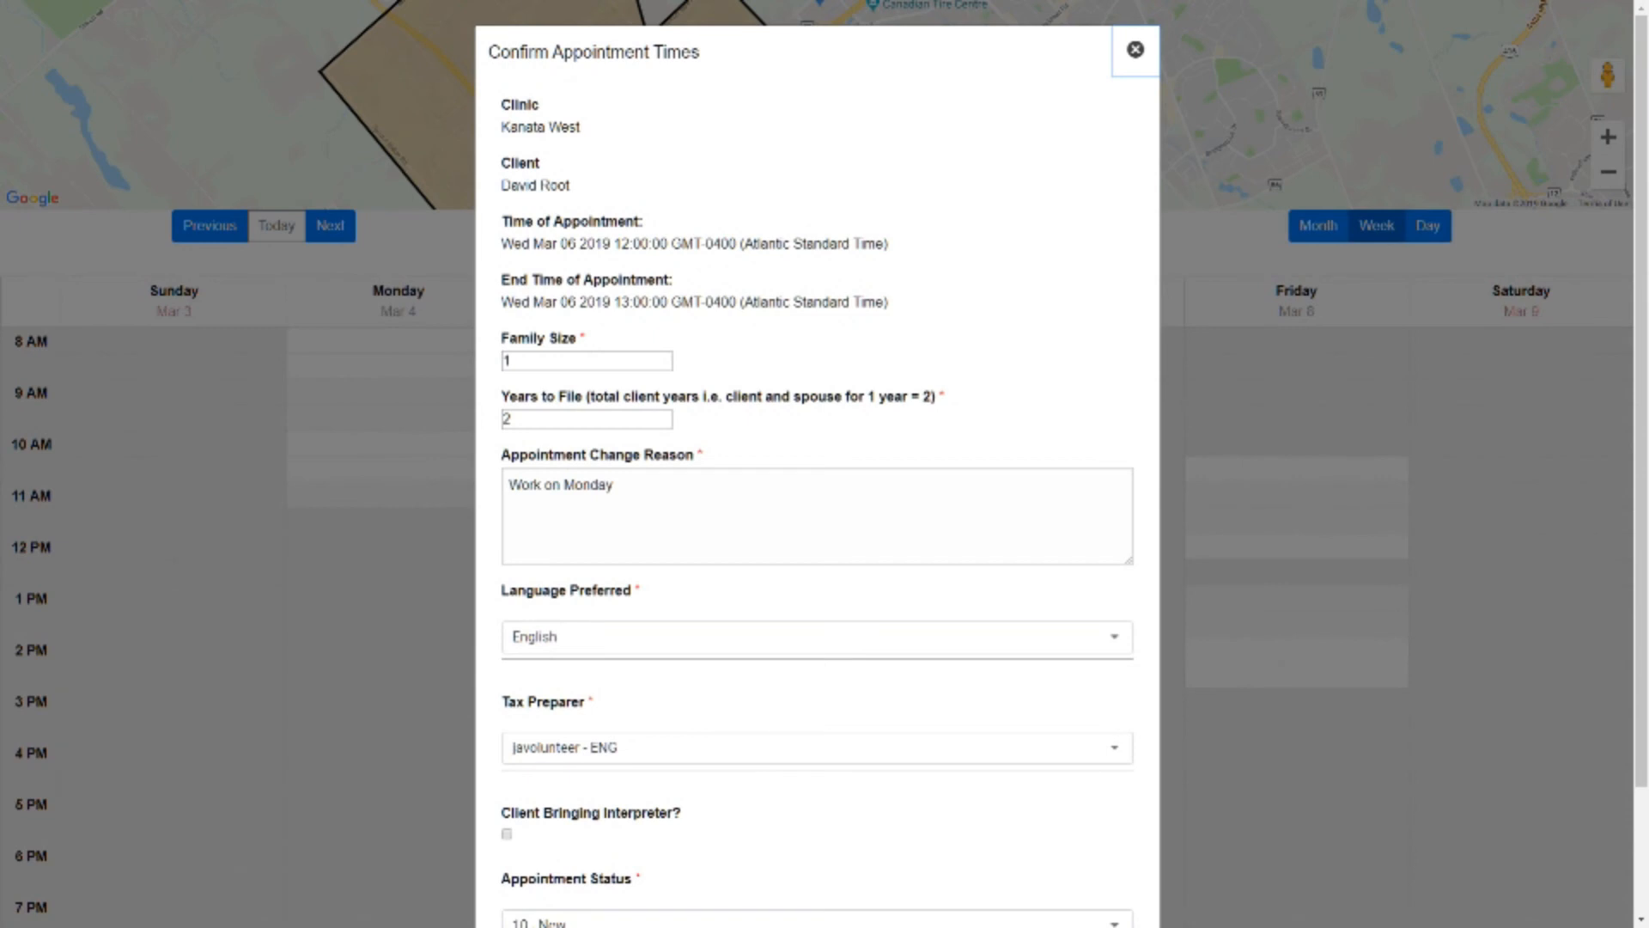
{"action": "scroll", "coordinate": [816, 464], "scroll_direction": "down", "scroll_amount": 2}
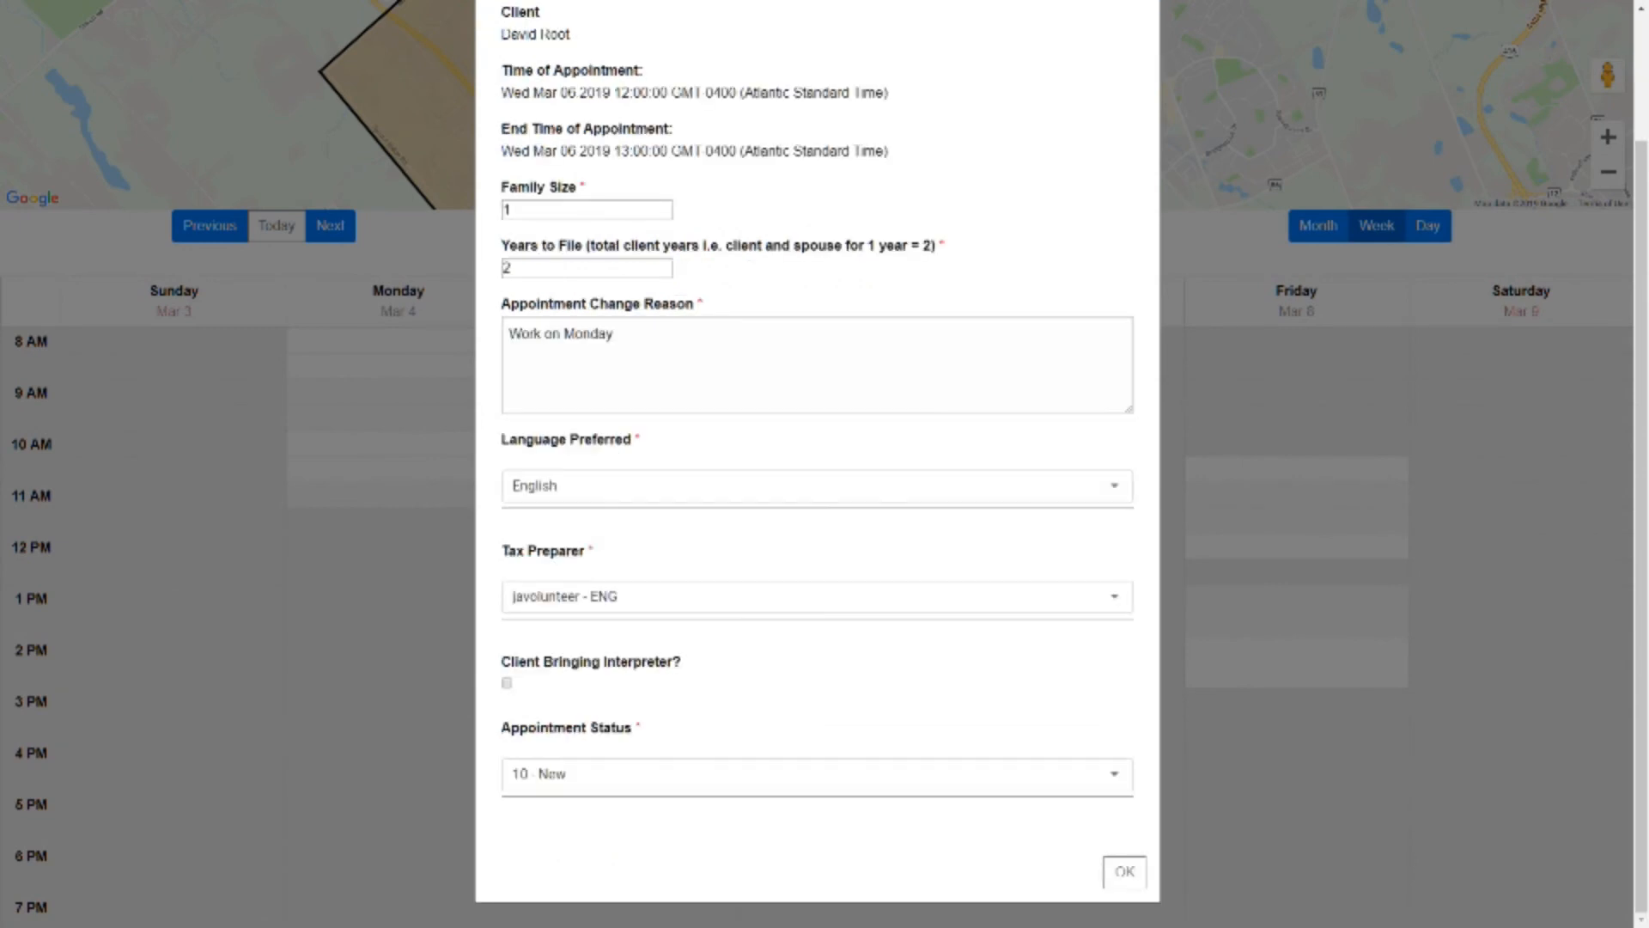
{"action": "left_click", "coordinate": [1124, 871]}
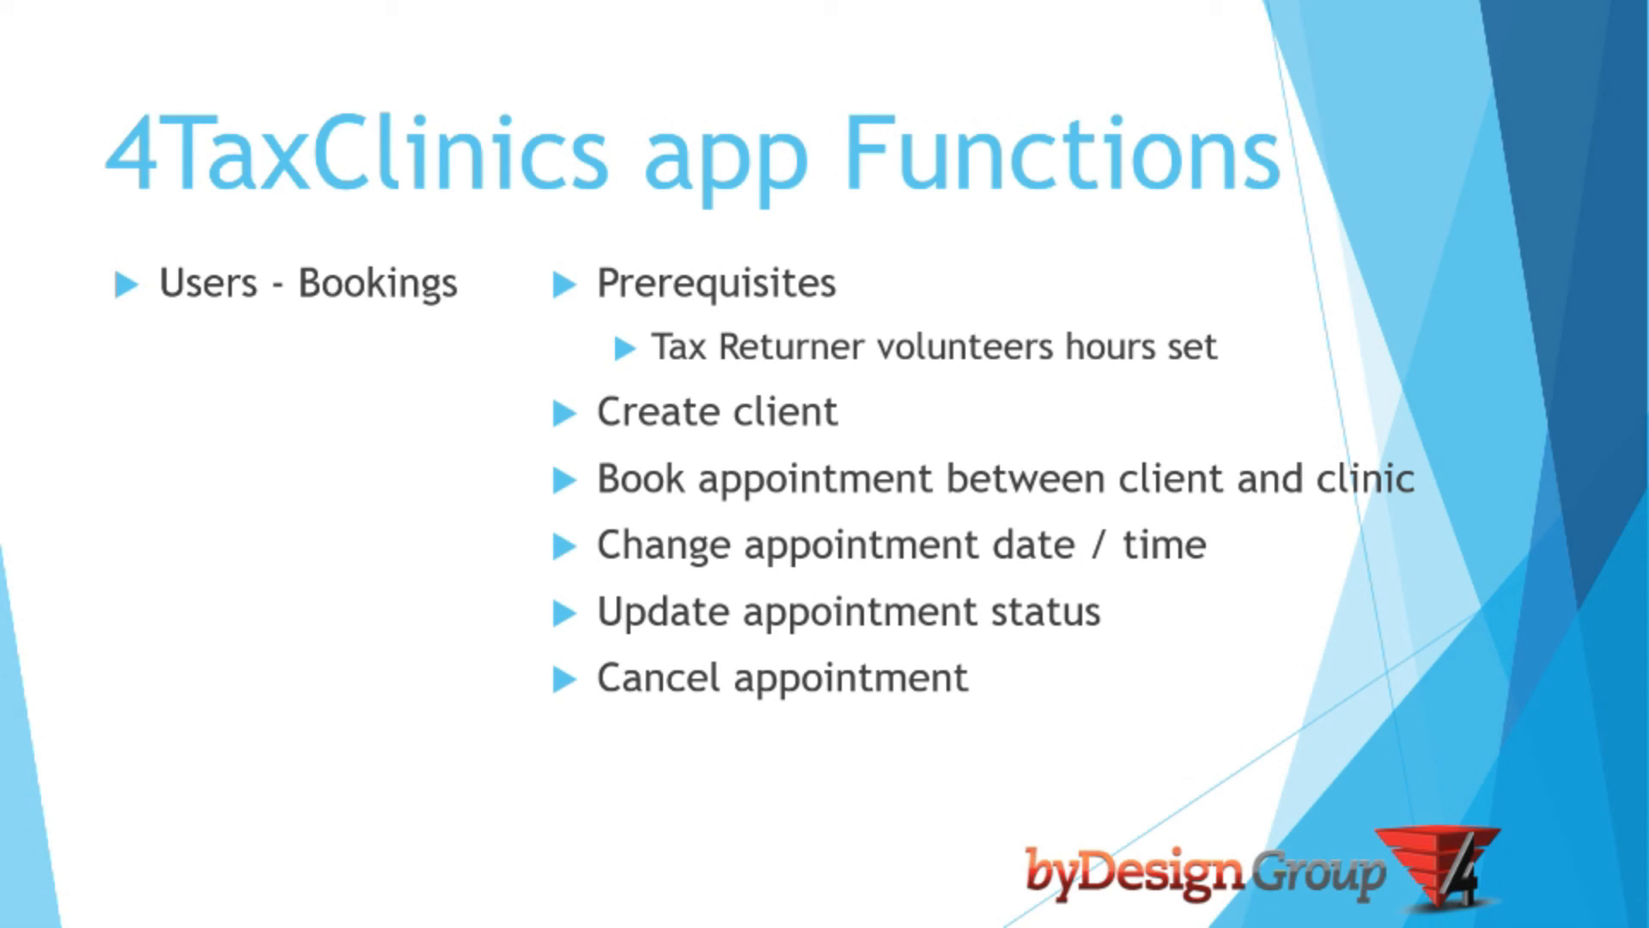
Switch to the 4Tax Clinics app and open the details of Wednesday's appointment in the Mar 3 - Mar 9, 2019 calendar week
{"action": "key", "text": "alt+Tab"}
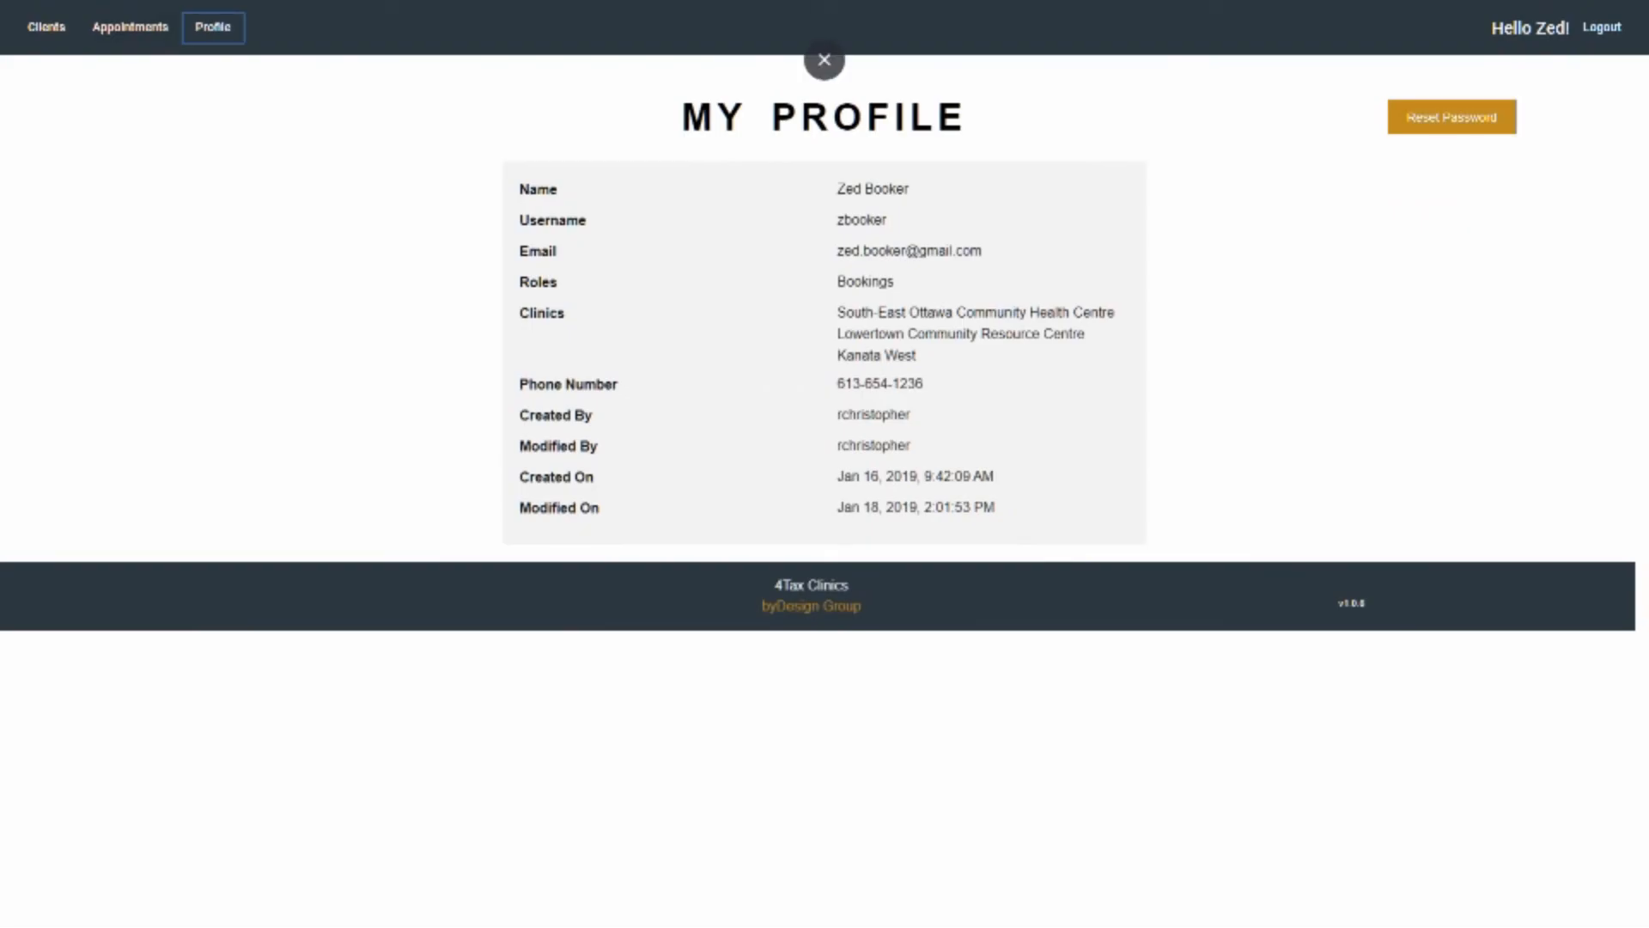
{"action": "left_click", "coordinate": [131, 27]}
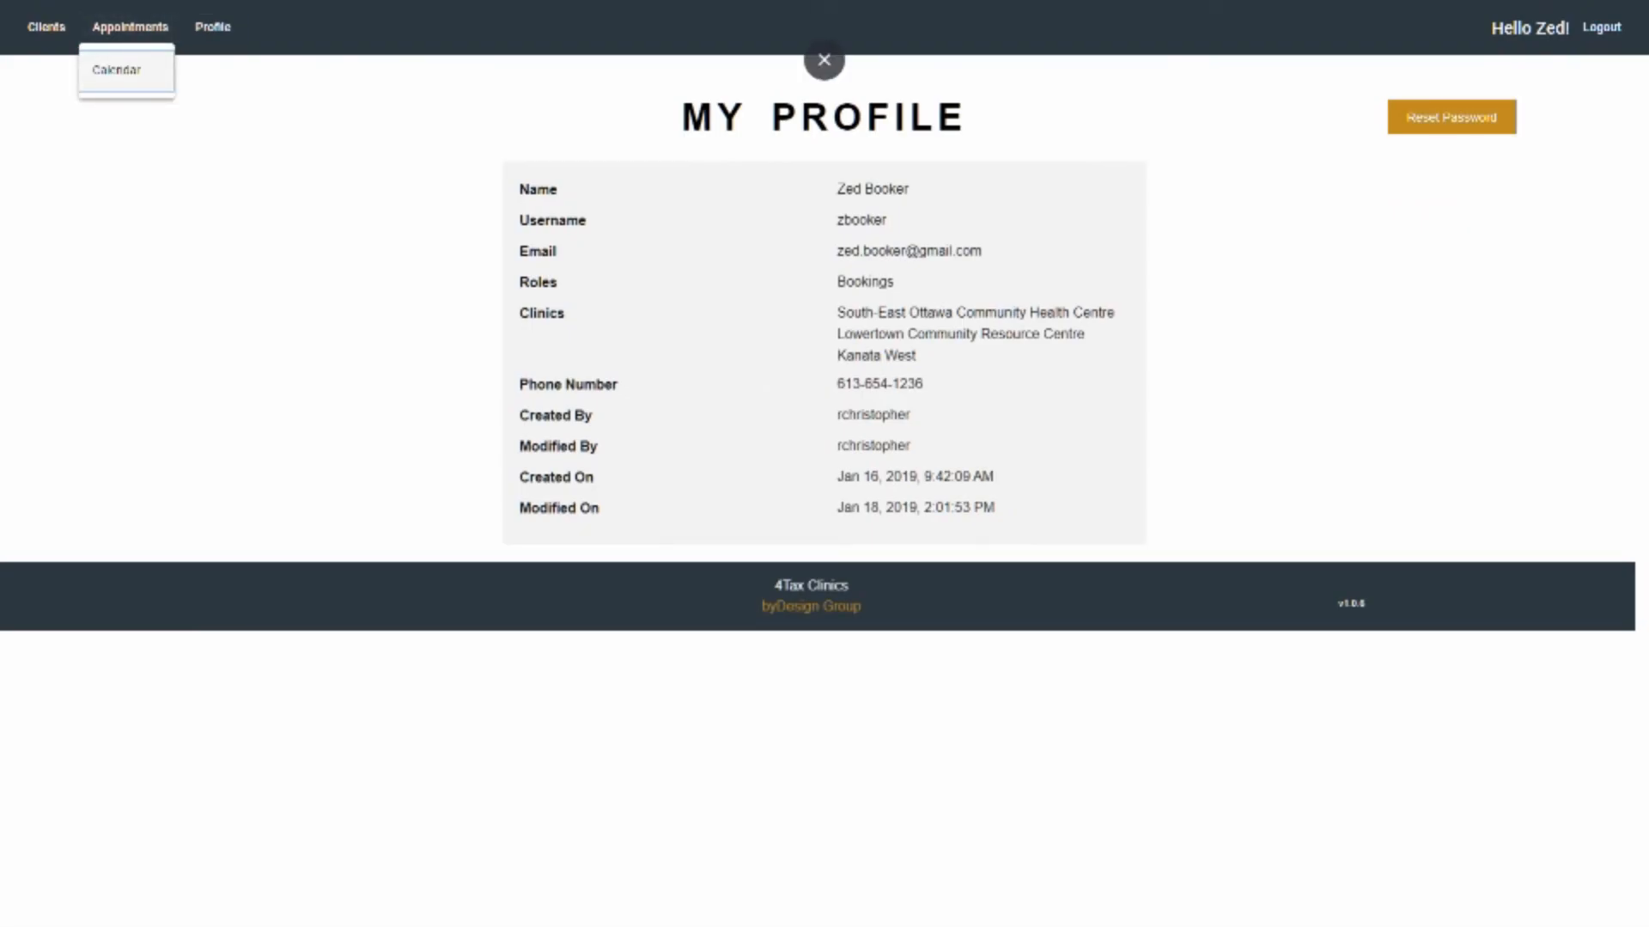
{"action": "left_click", "coordinate": [126, 70]}
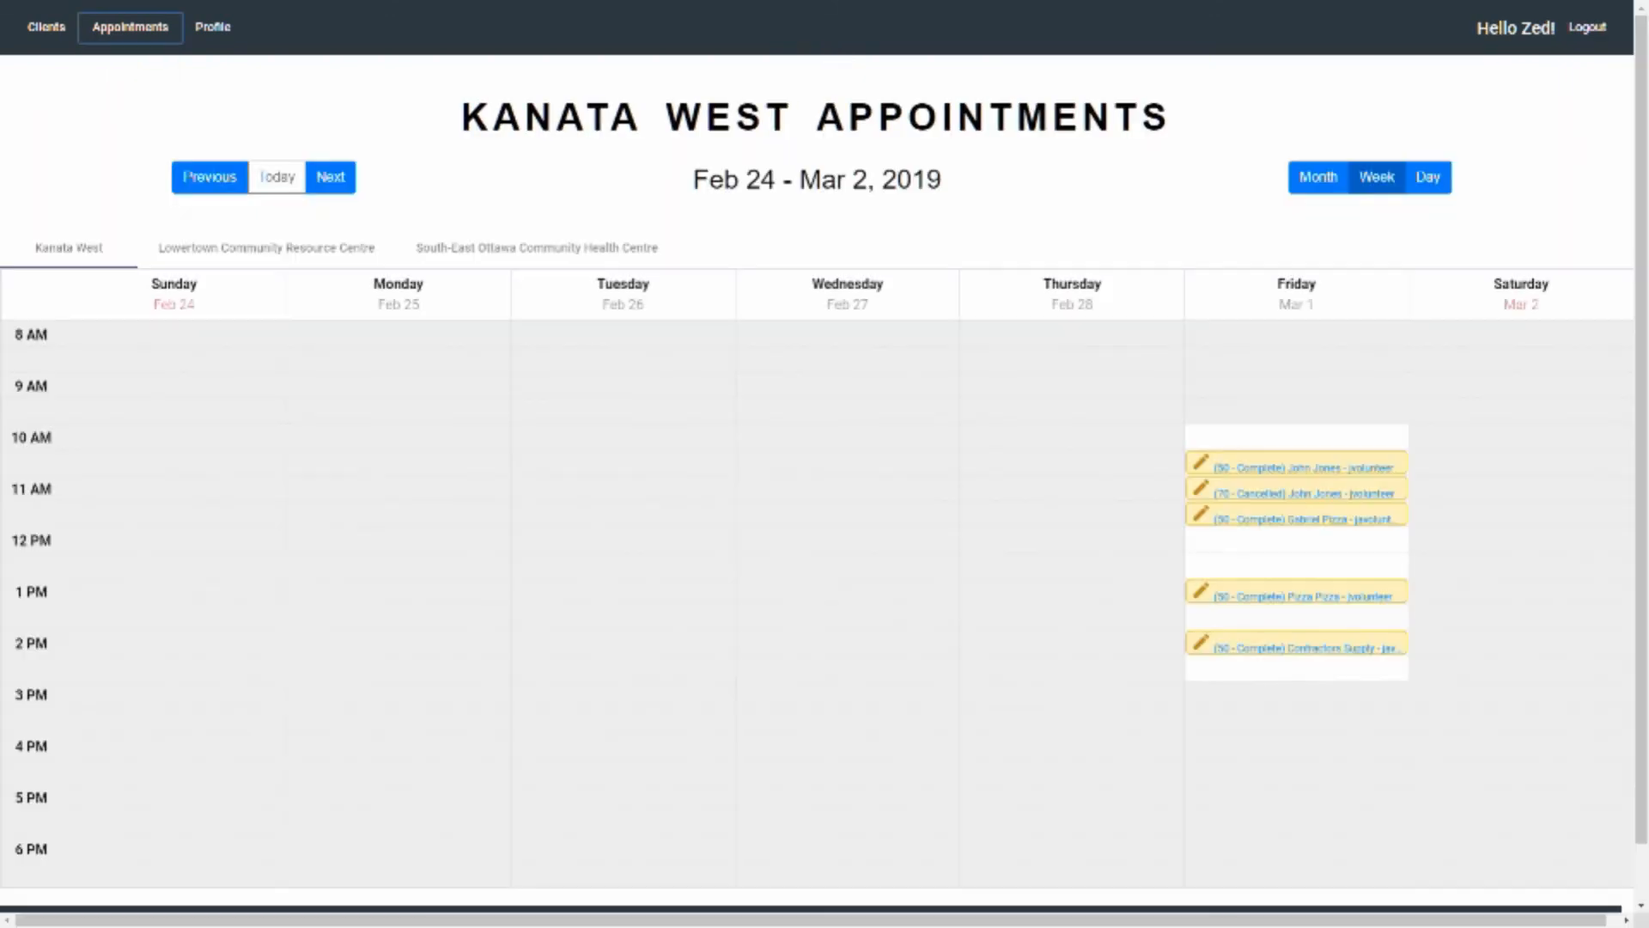
{"action": "left_click", "coordinate": [331, 177]}
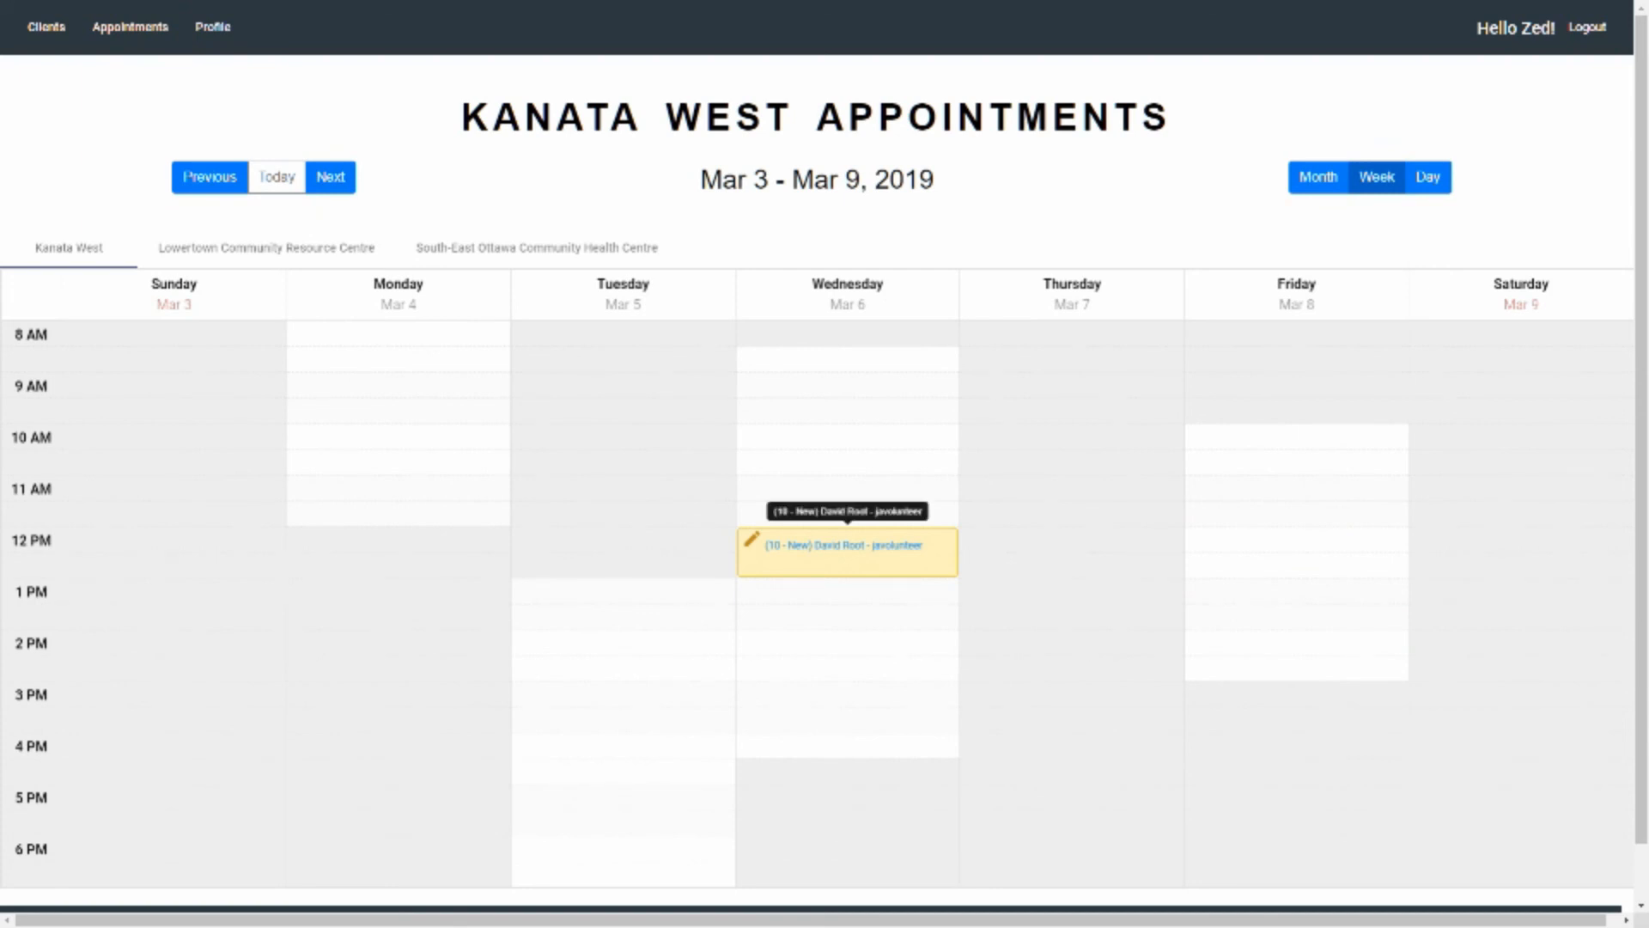
{"action": "left_click", "coordinate": [847, 546]}
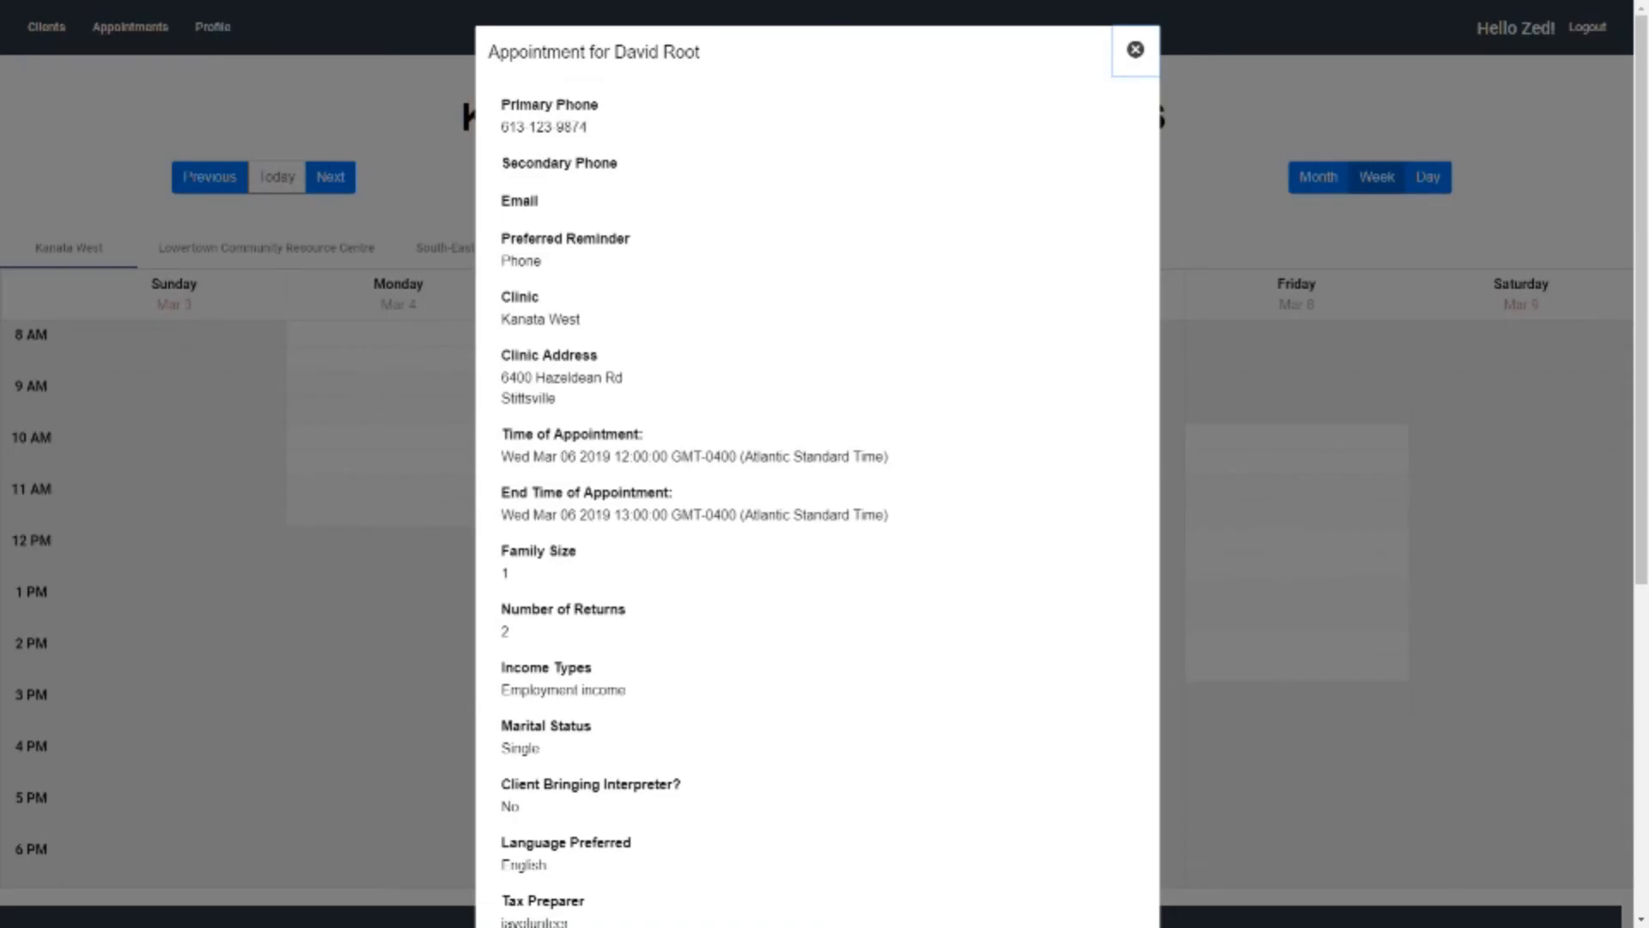
Set the appointment status to 20 - Reminder Complete, add the note "Called at 10am. Confirmed", and submit the update
{"action": "scroll", "coordinate": [817, 463], "scroll_direction": "down", "scroll_amount": 6}
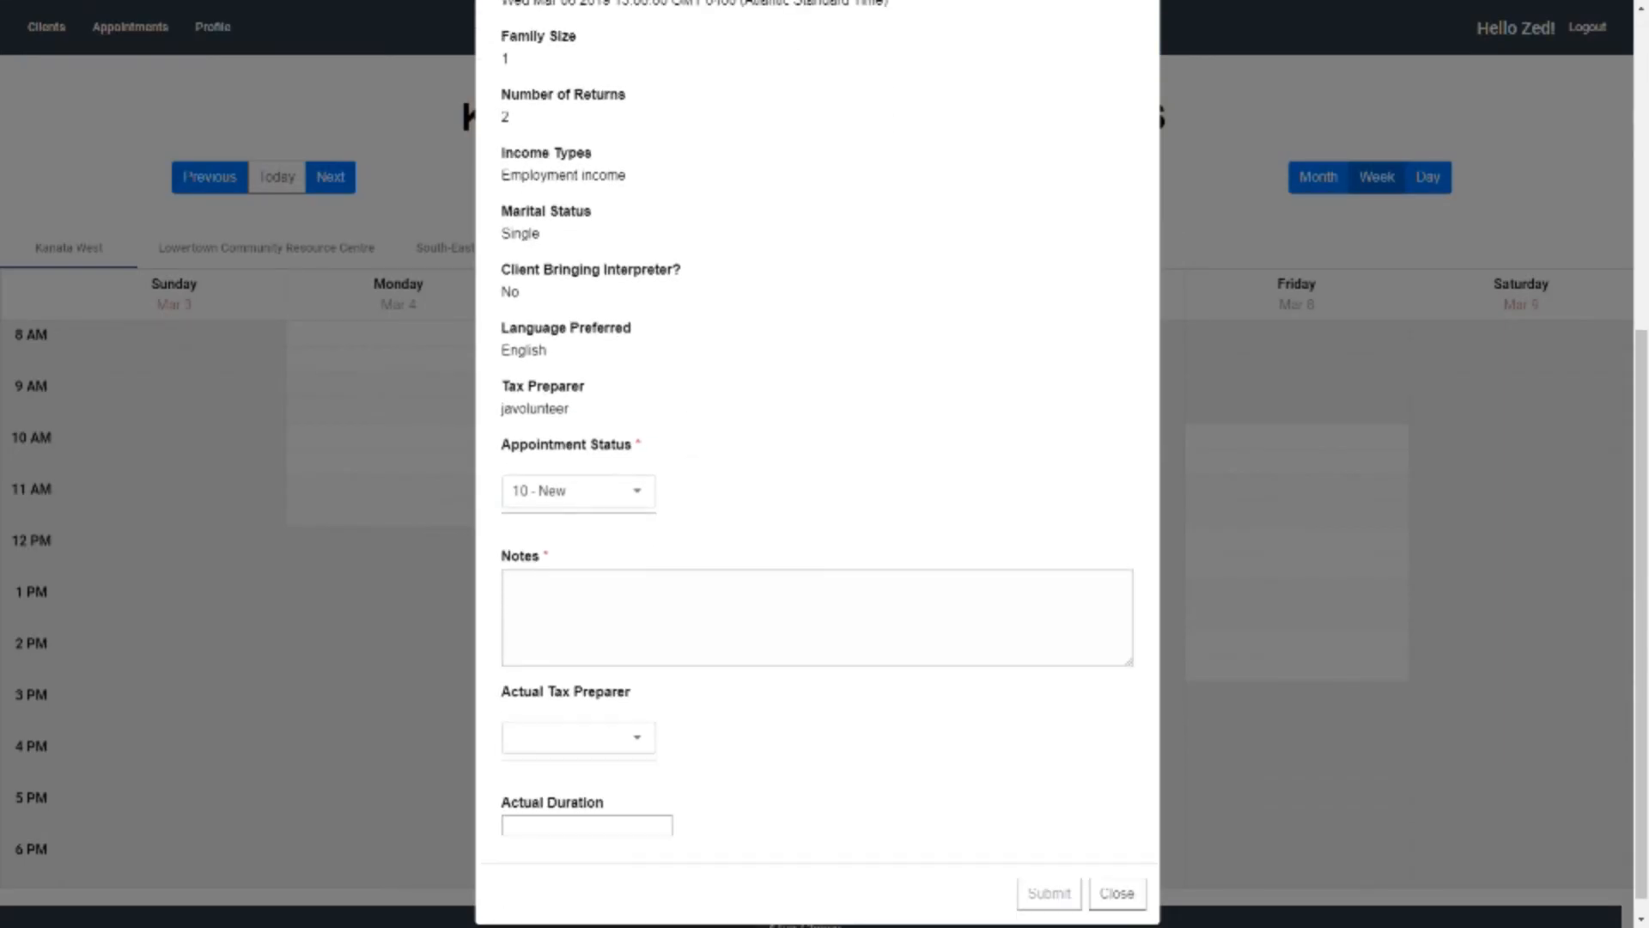
{"action": "left_click", "coordinate": [579, 492]}
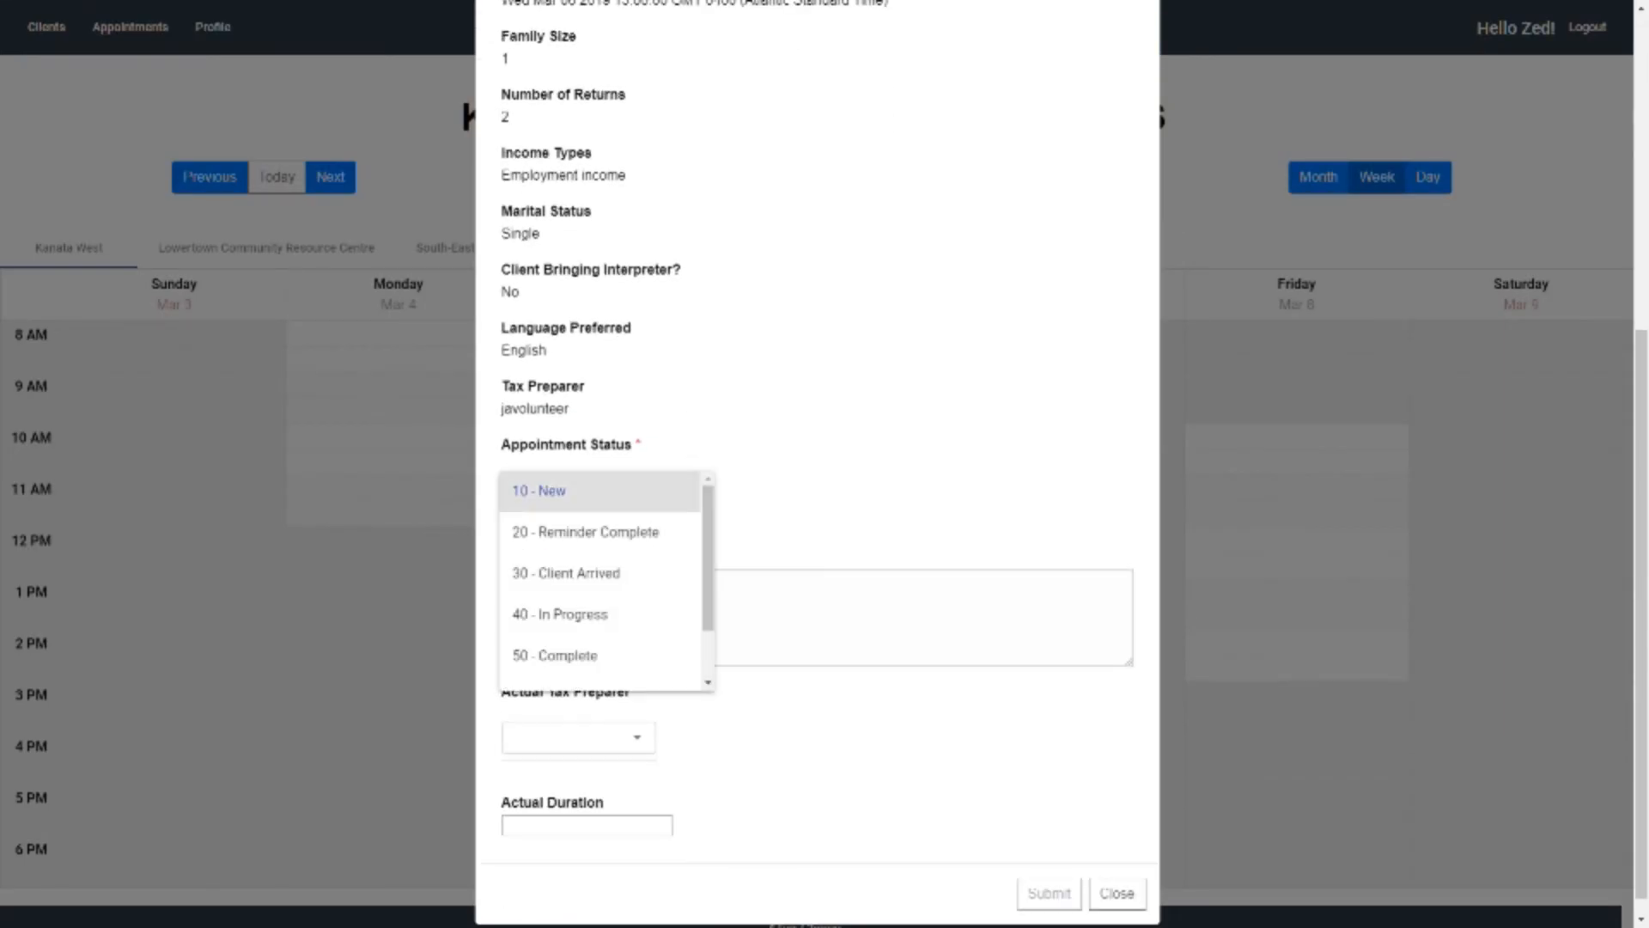
{"action": "left_click", "coordinate": [585, 531]}
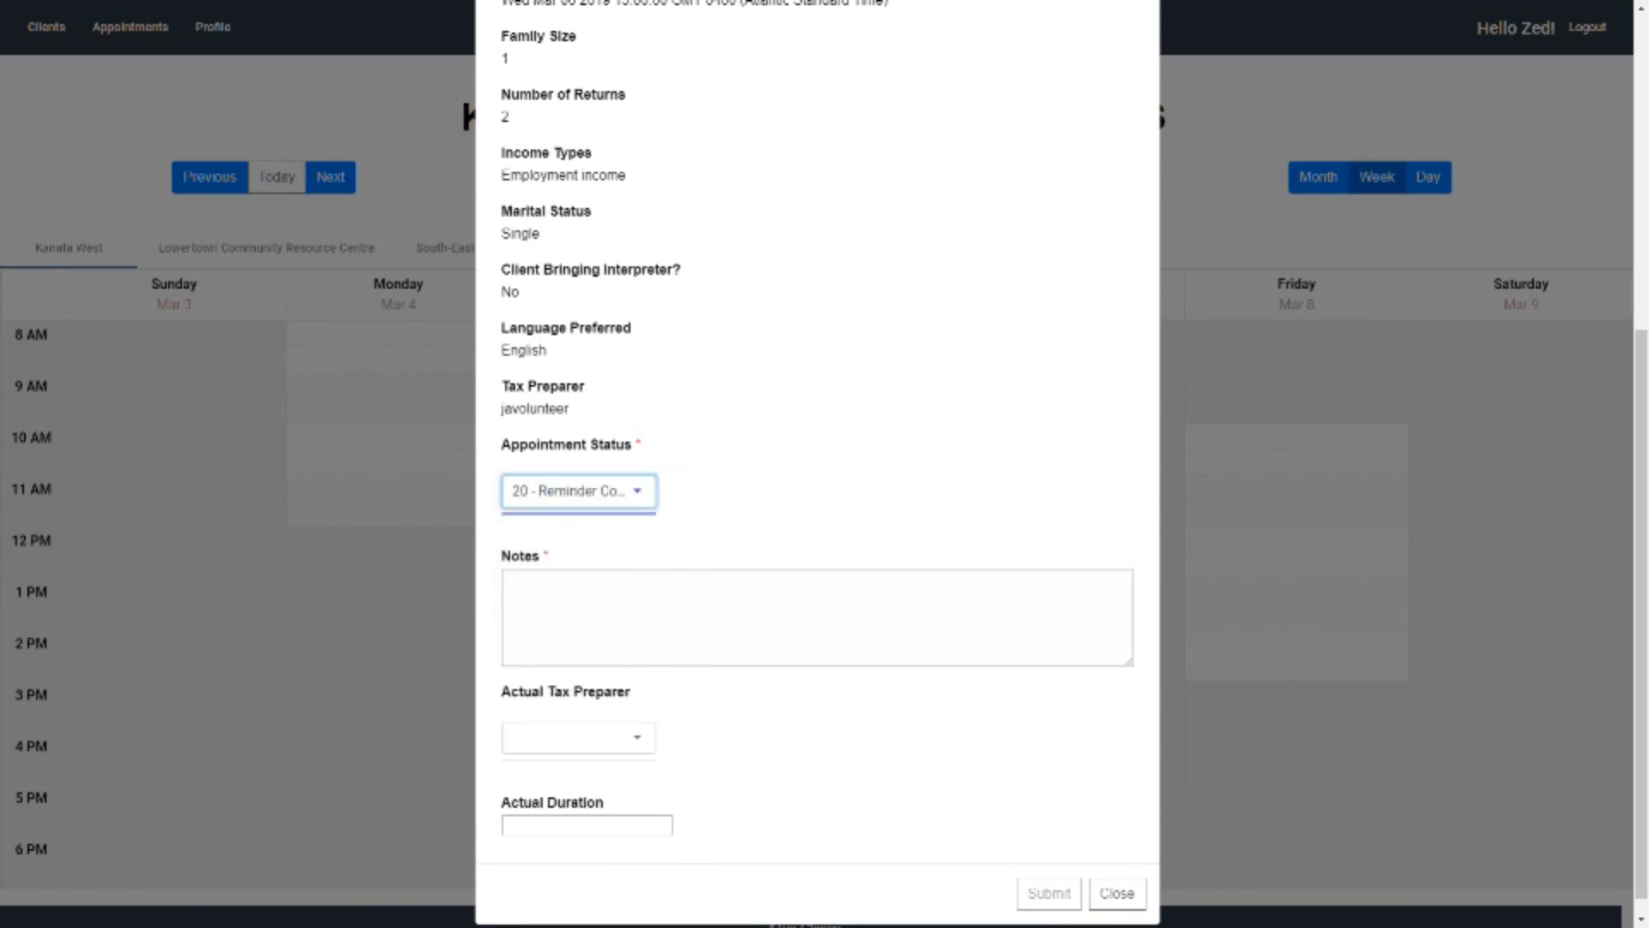
{"action": "scroll", "coordinate": [817, 601], "scroll_direction": "down", "scroll_amount": 1}
{"action": "left_click", "coordinate": [816, 601]}
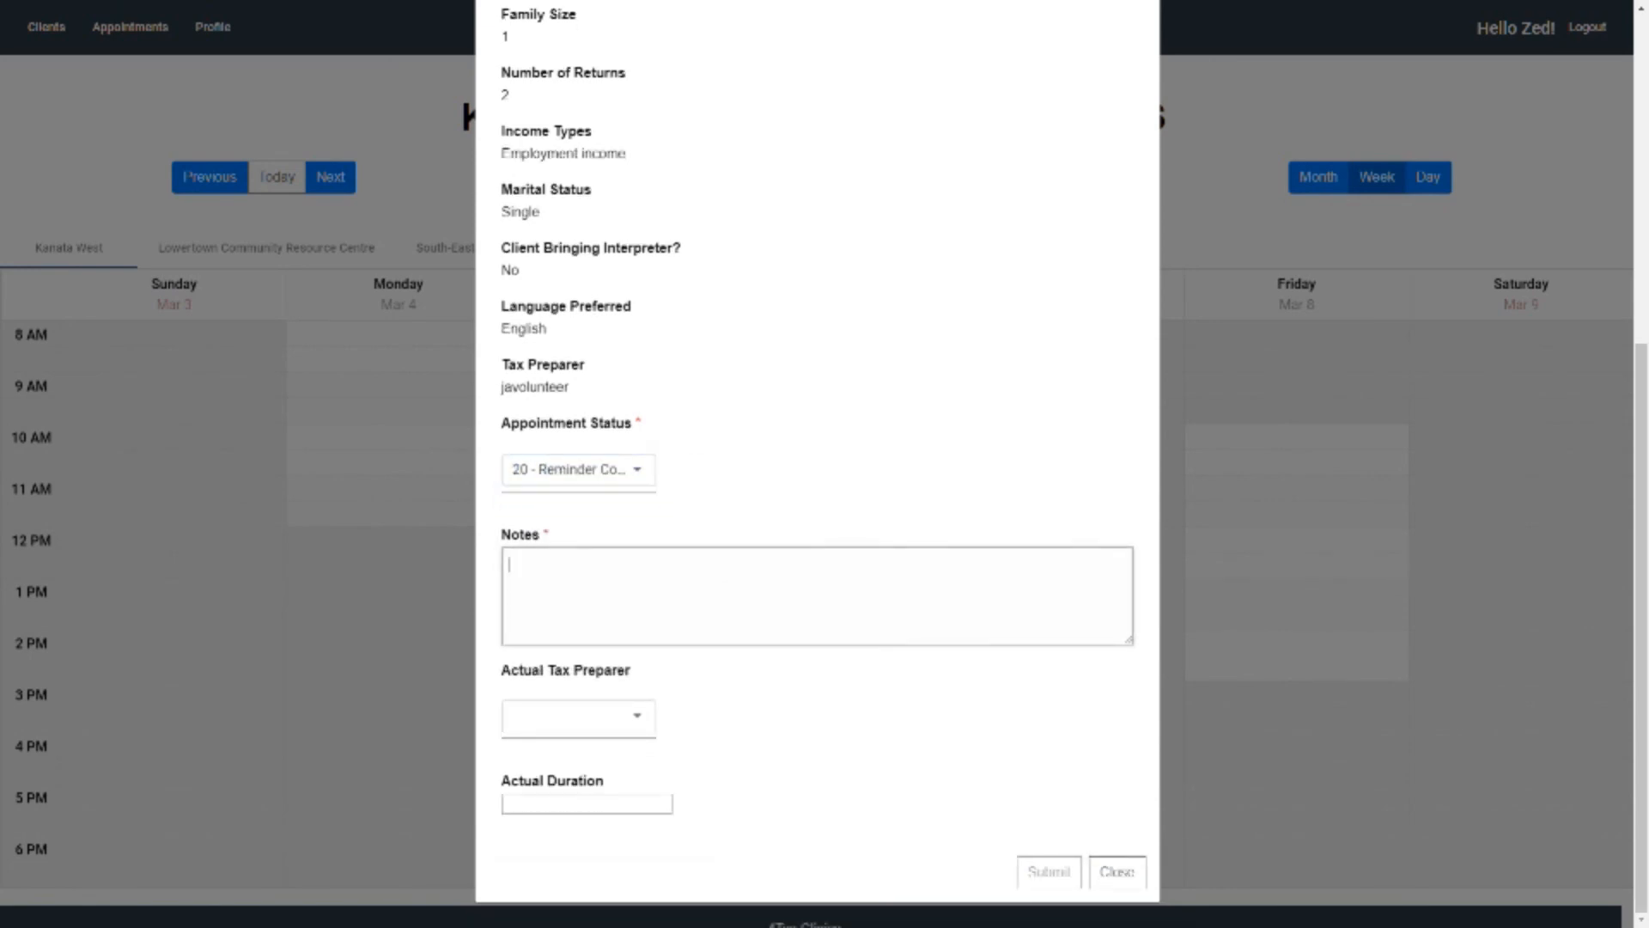
{"action": "type", "text": "Called at"}
{"action": "type", "text": "10am. Confirmed"}
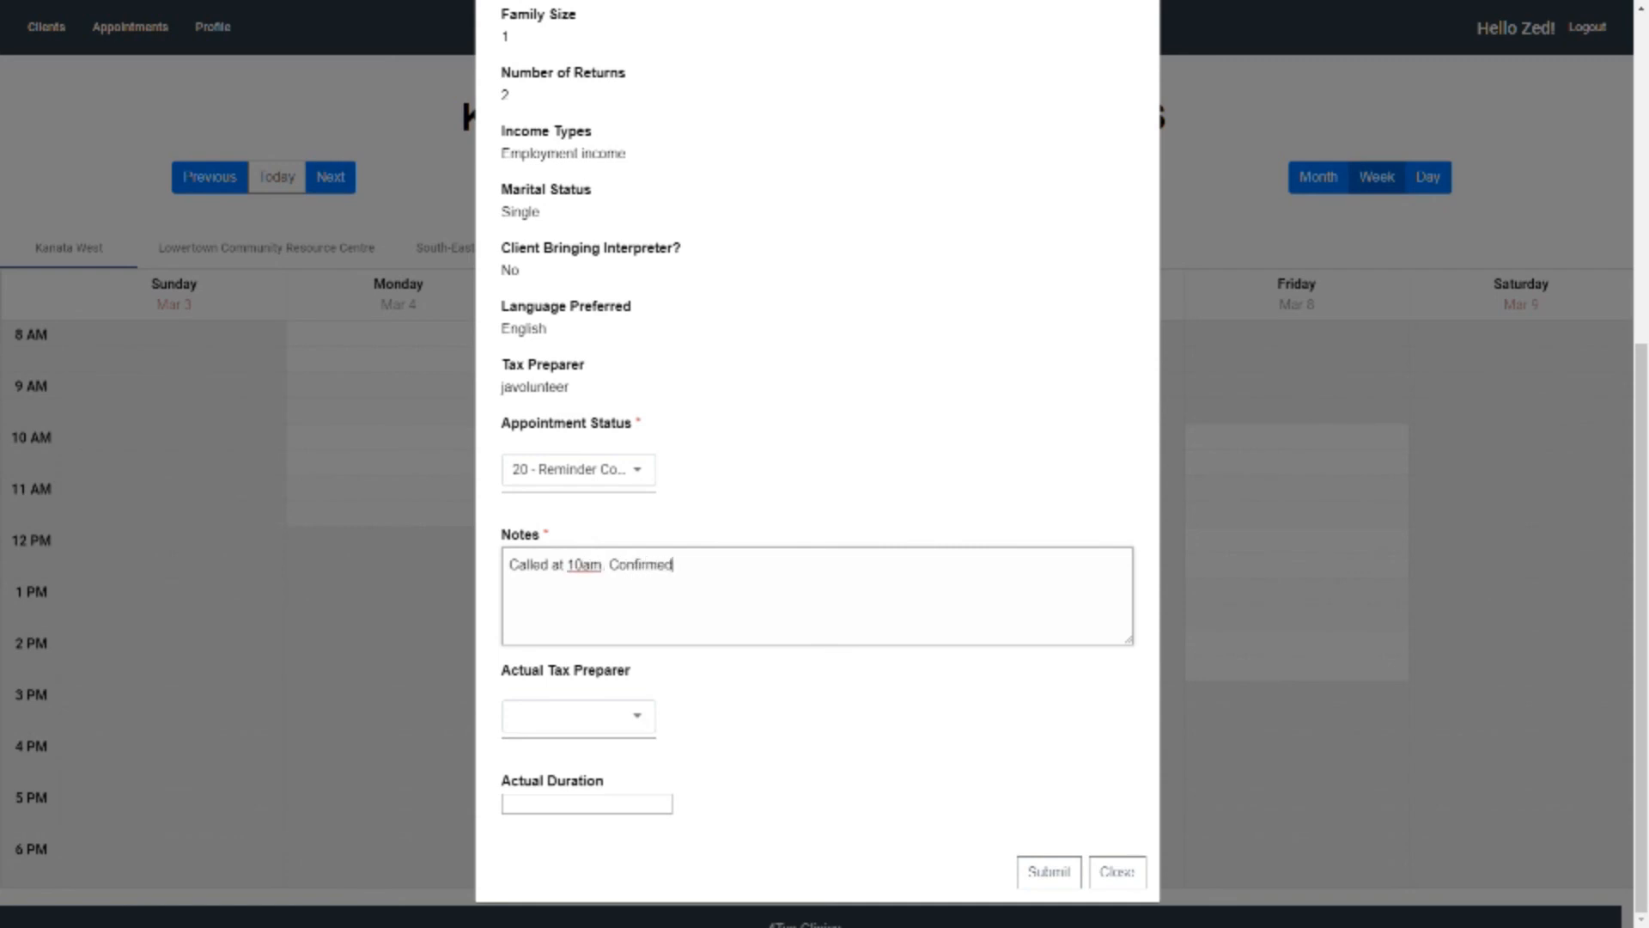
{"action": "left_click", "coordinate": [1048, 871]}
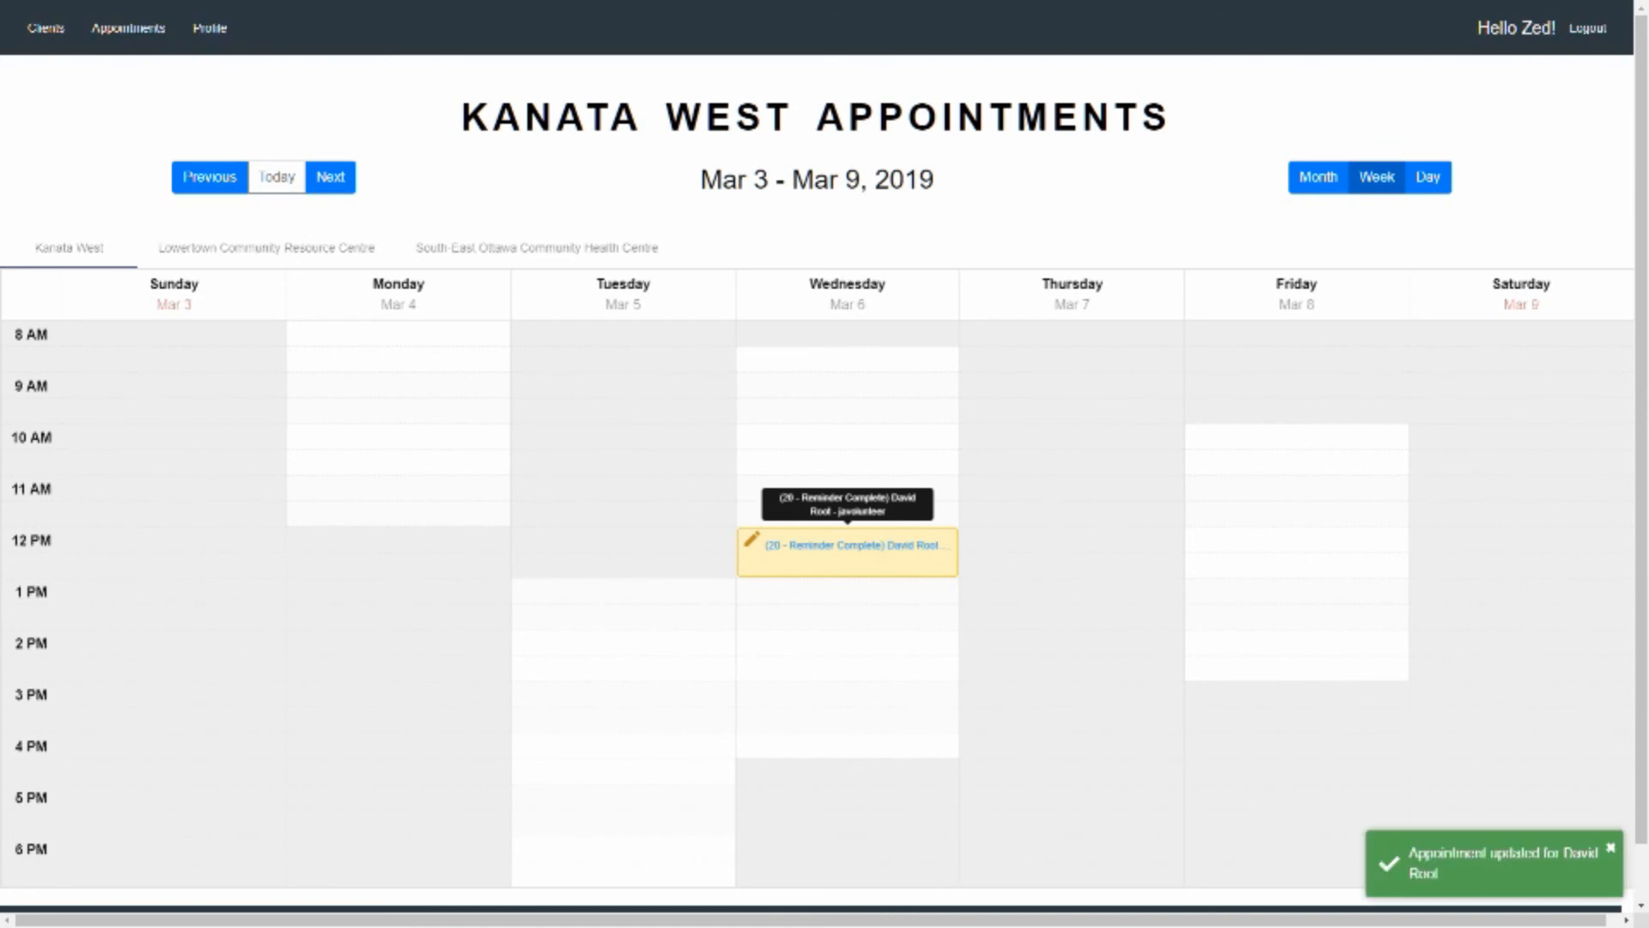
Reopen Wednesday's 12 PM appointment, set its status to 30 - Client Arrived, and submit the update
{"action": "left_click", "coordinate": [848, 550]}
{"action": "scroll", "coordinate": [816, 464], "scroll_direction": "down", "scroll_amount": 4}
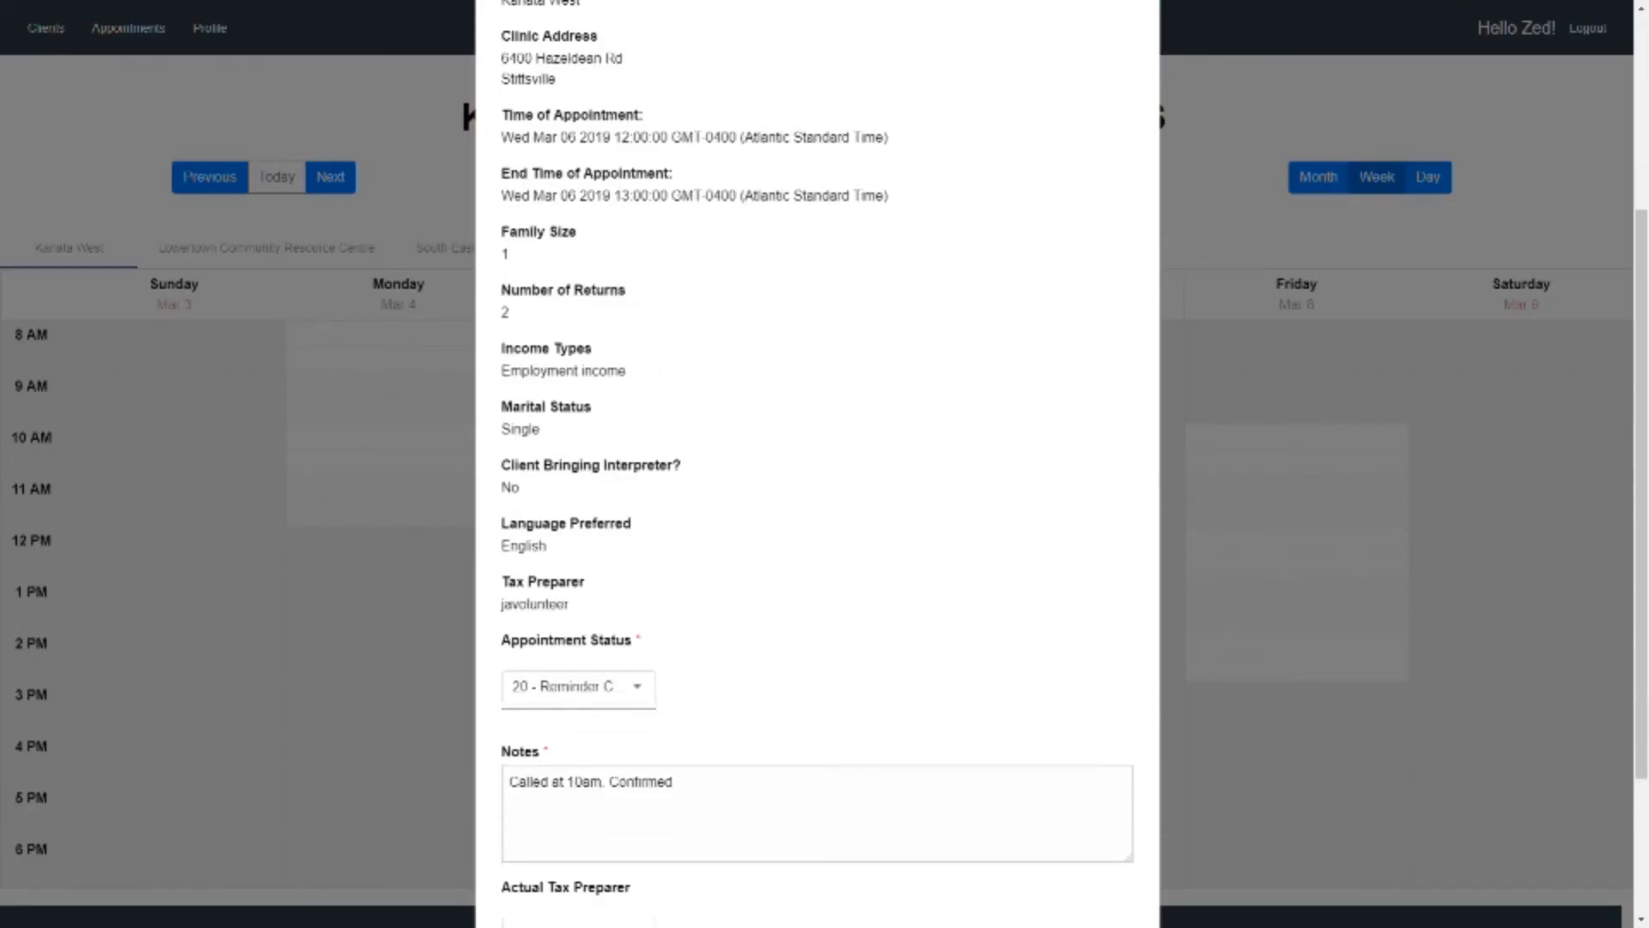
{"action": "scroll", "coordinate": [815, 464], "scroll_direction": "down", "scroll_amount": 3}
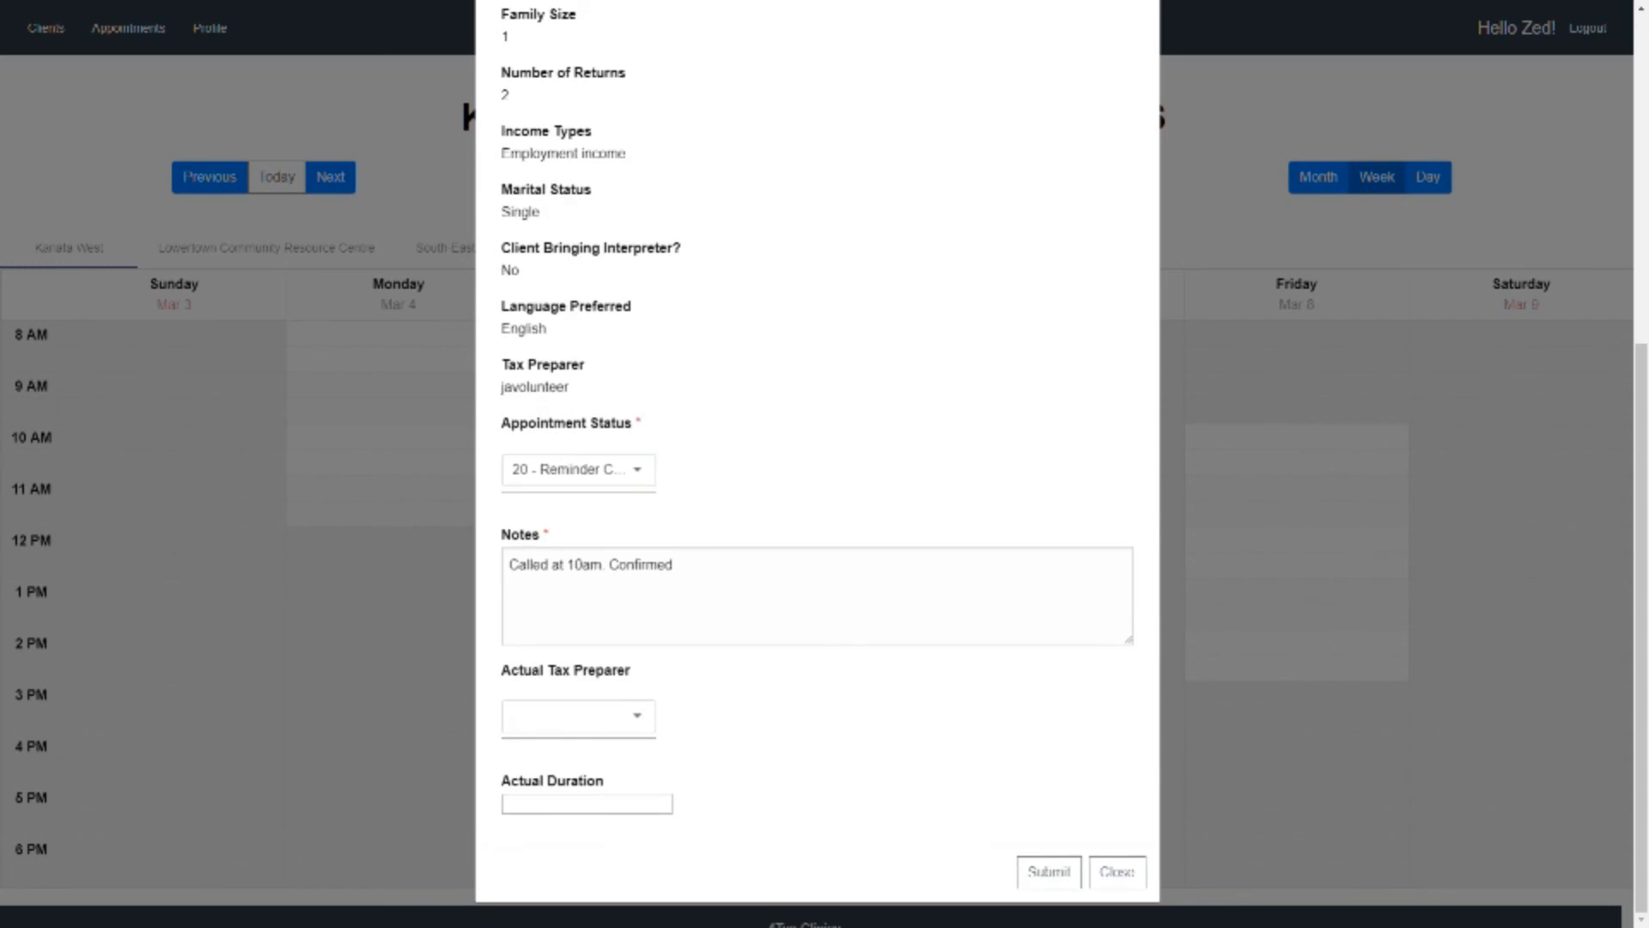
{"action": "left_click", "coordinate": [577, 469]}
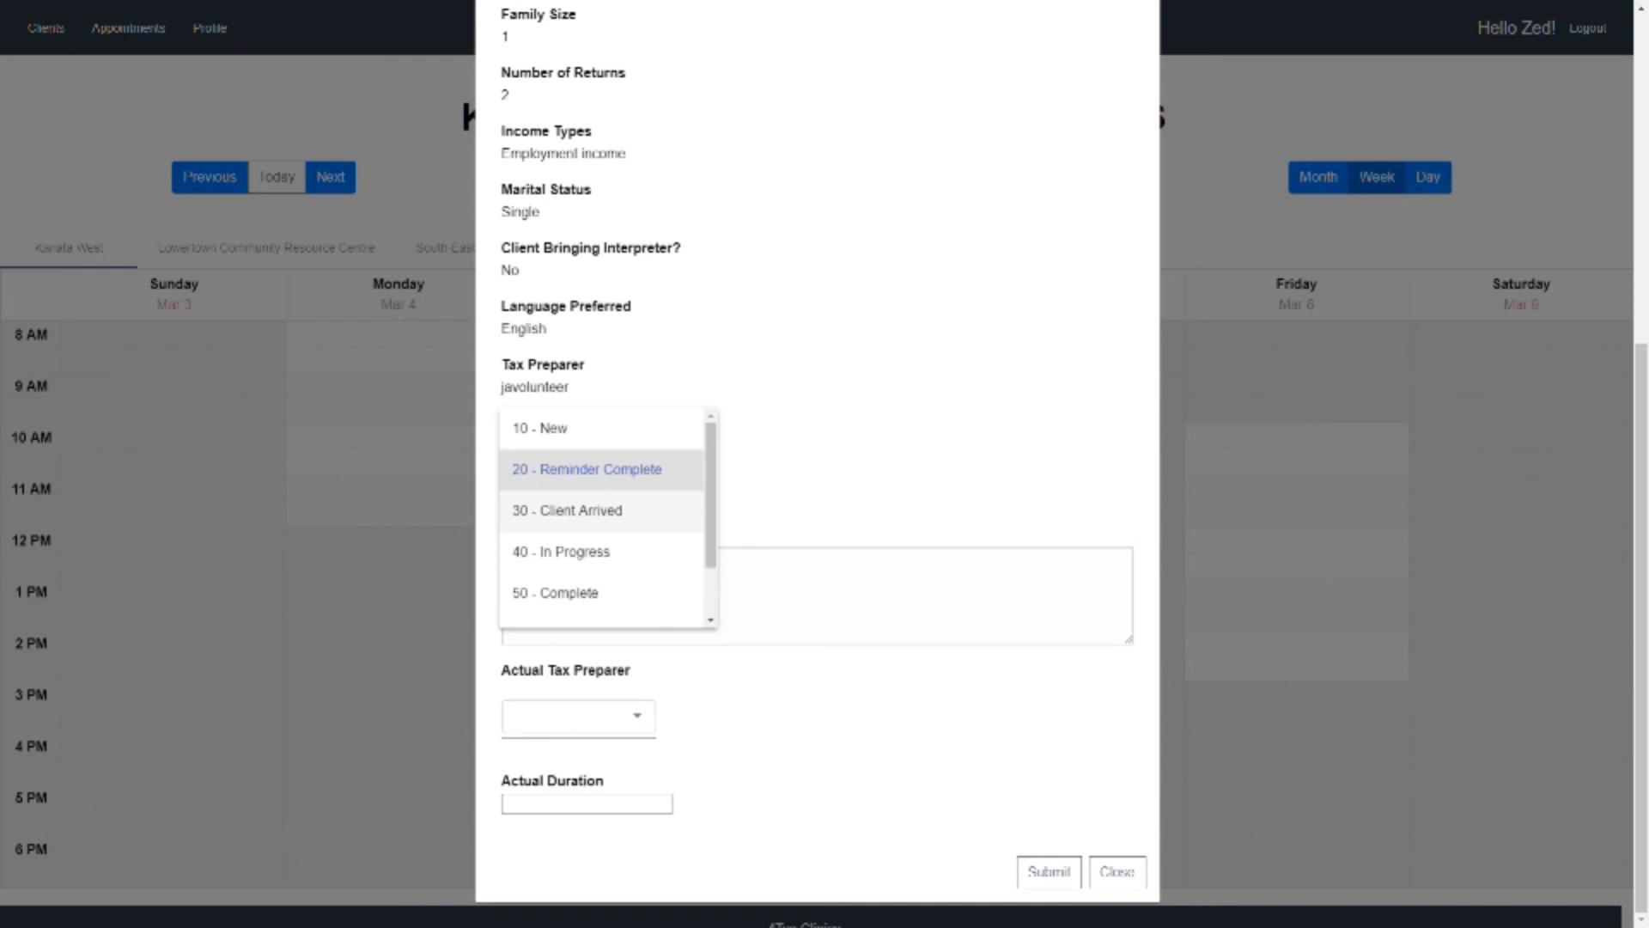
{"action": "left_click", "coordinate": [567, 510]}
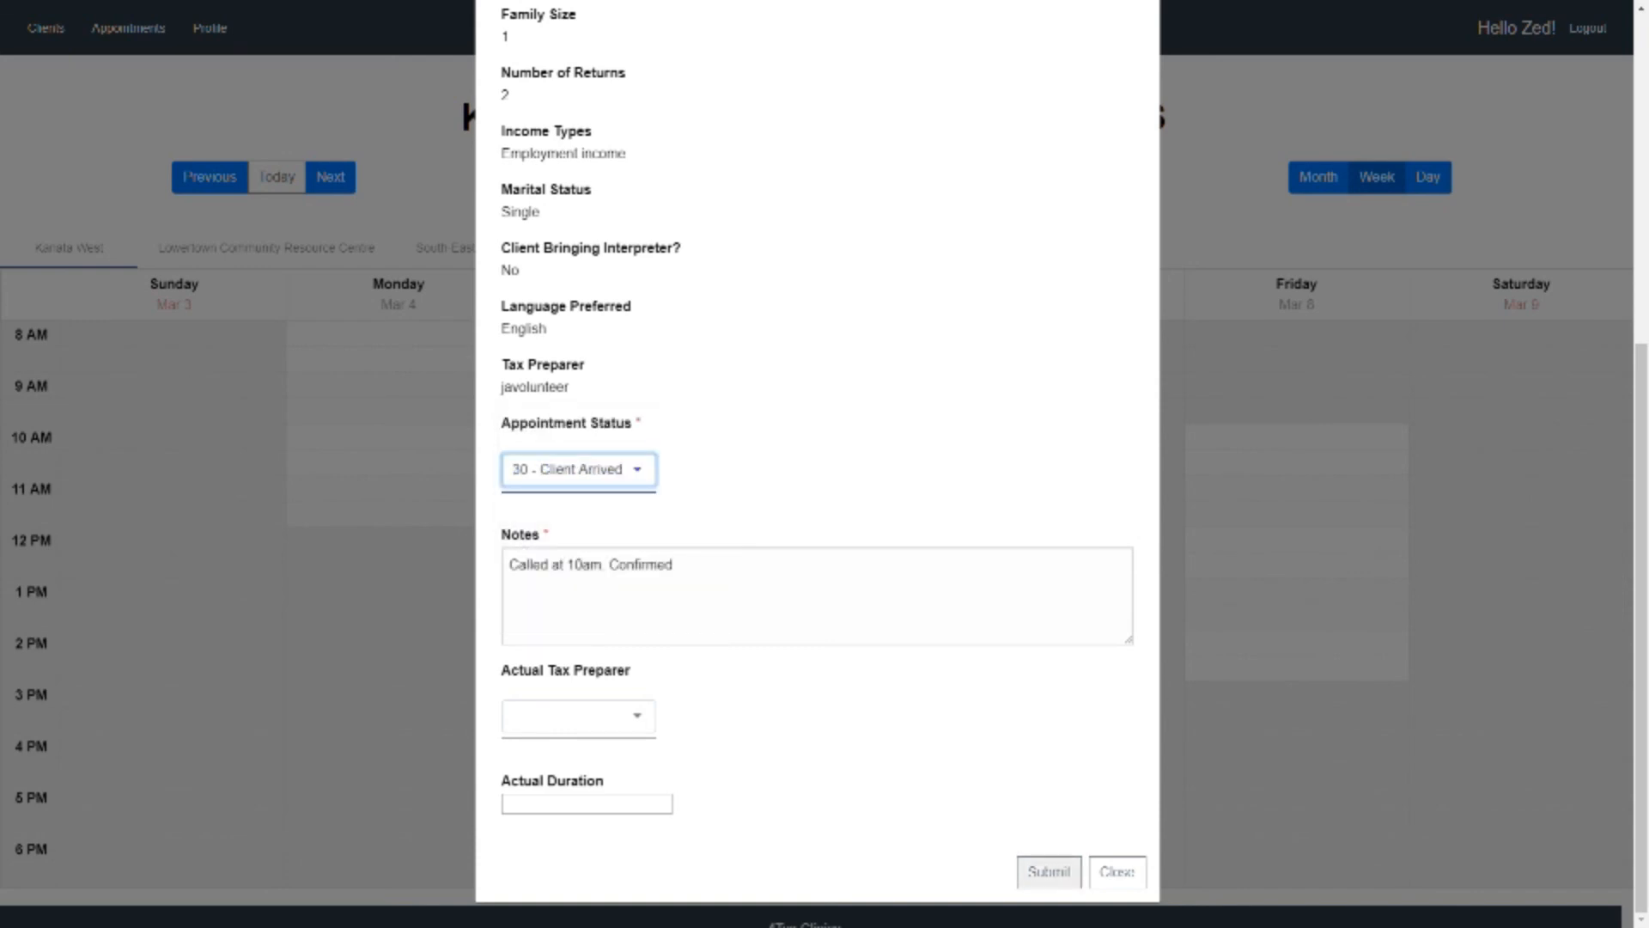
{"action": "left_click", "coordinate": [1049, 871]}
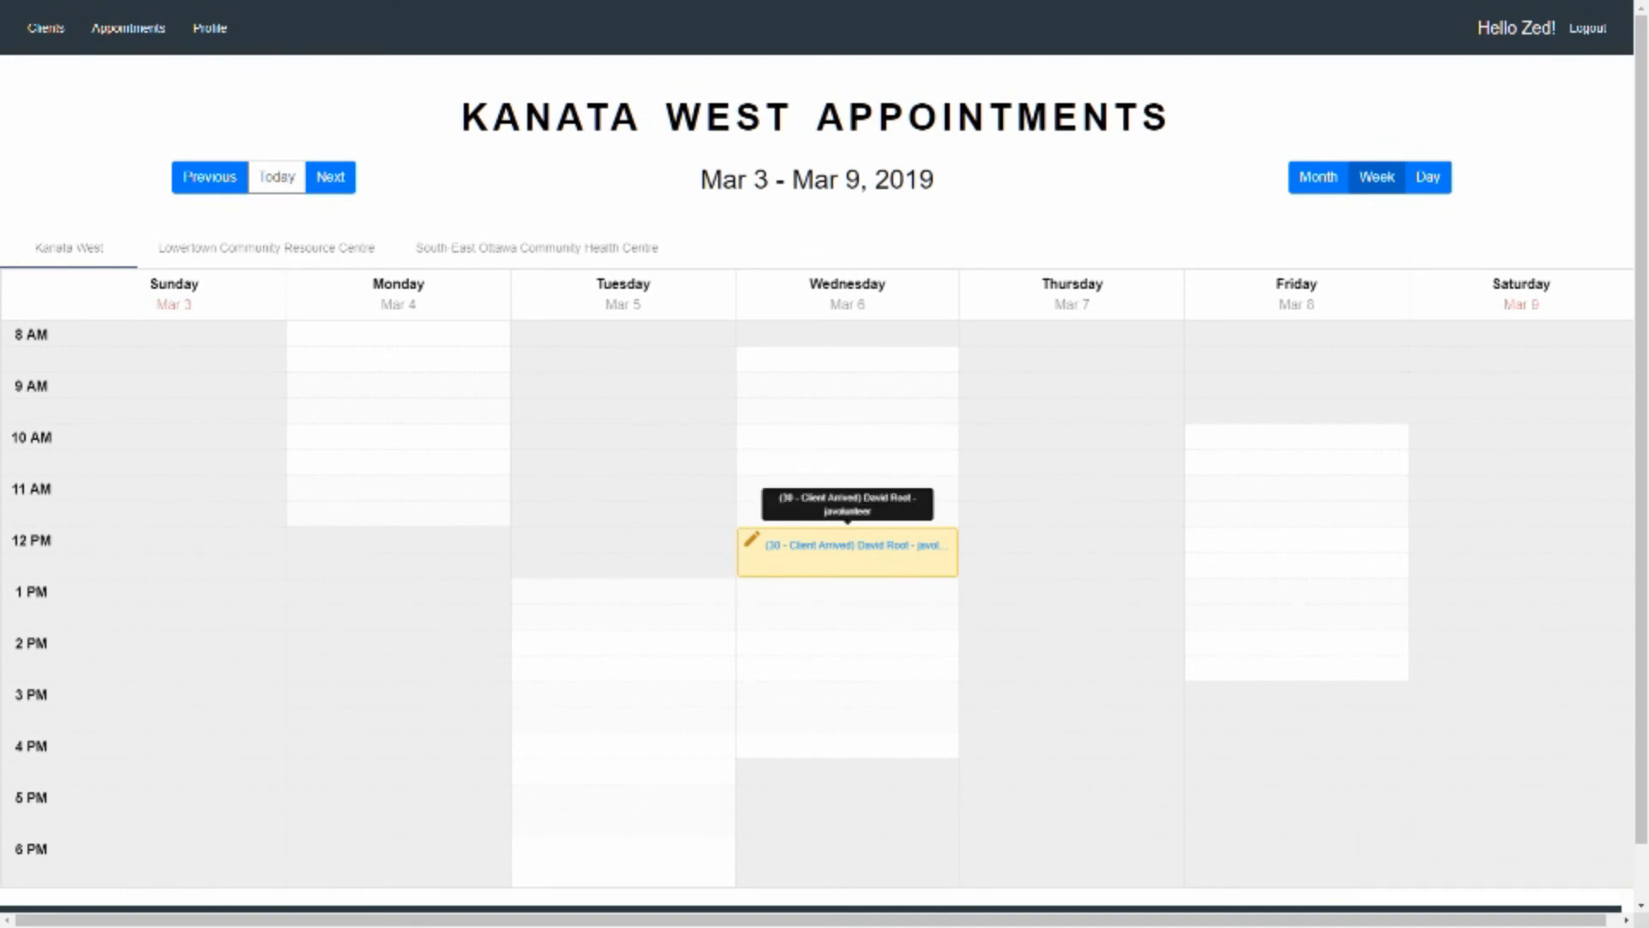
{"action": "key", "text": "alt+Tab"}
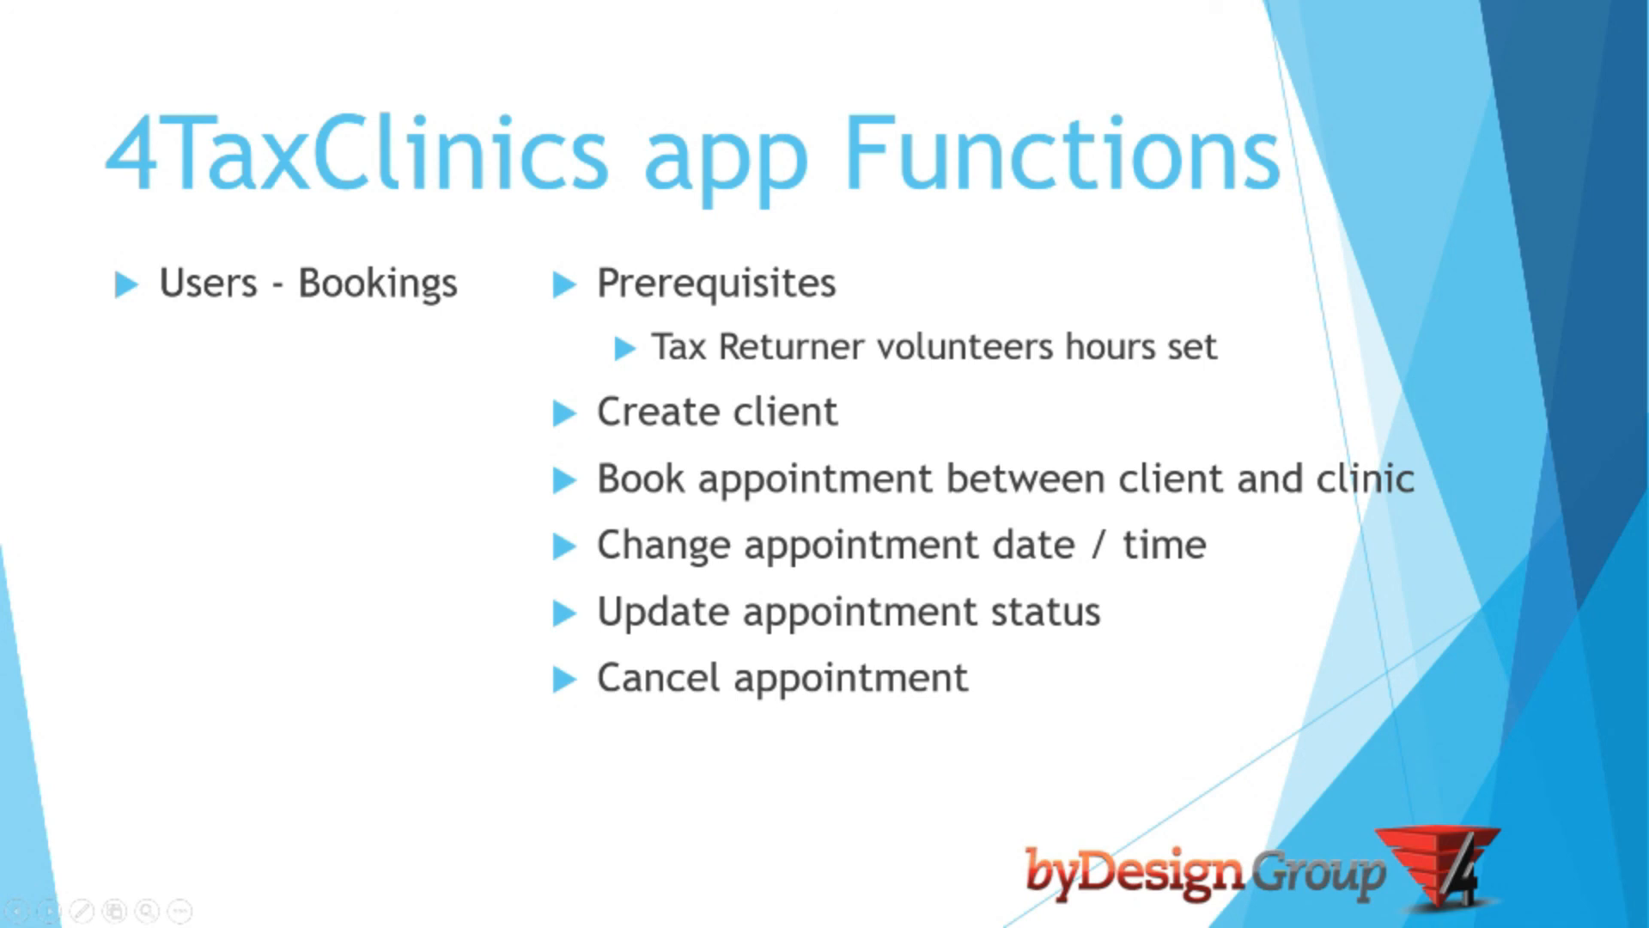
{"action": "key", "text": "alt+Tab"}
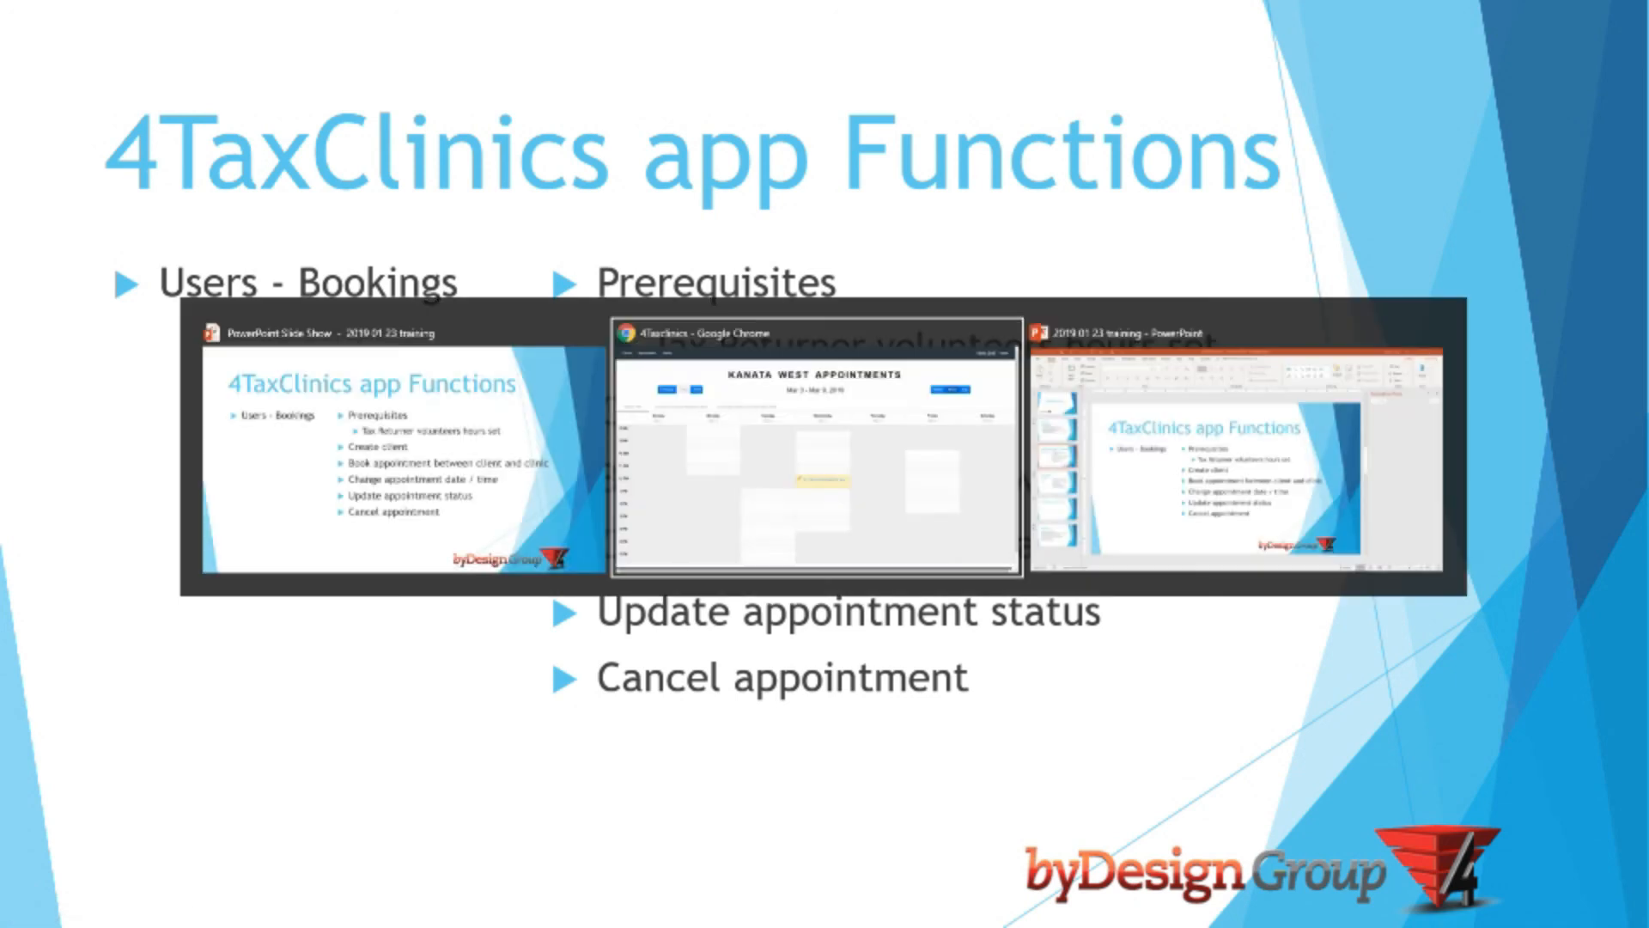
Switch to the 4Tax Clinics app, reopen Wednesday's 12 PM appointment, and set its status to 70 - Cancelled
{"action": "left_click", "coordinate": [851, 549]}
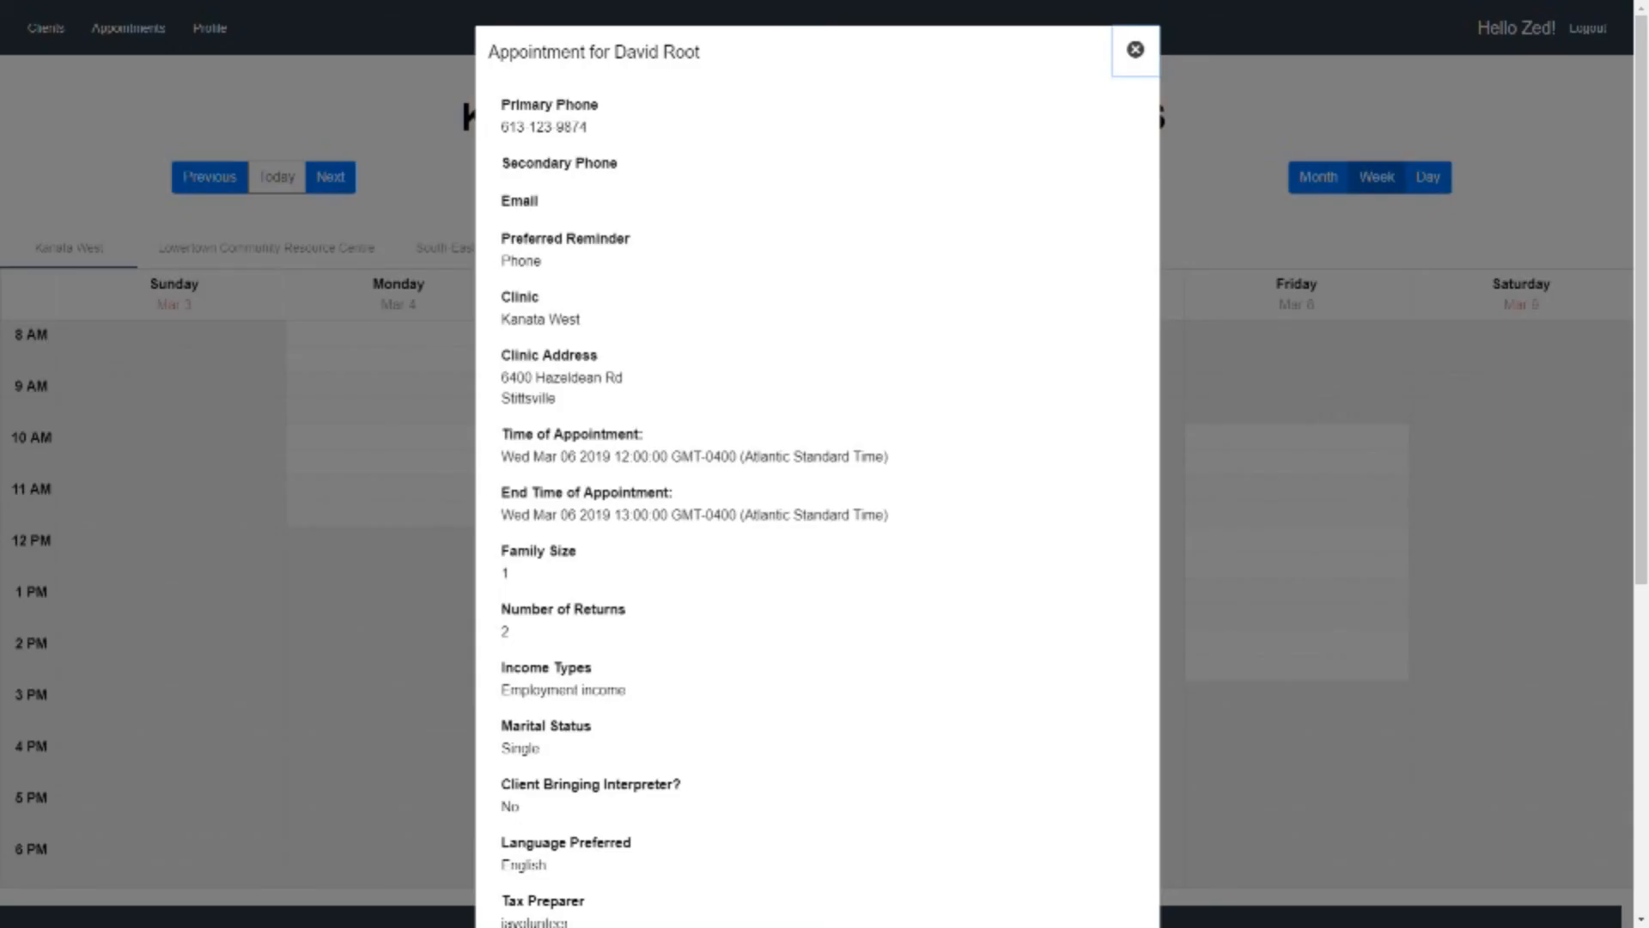
{"action": "scroll", "coordinate": [815, 463], "scroll_direction": "down", "scroll_amount": 3}
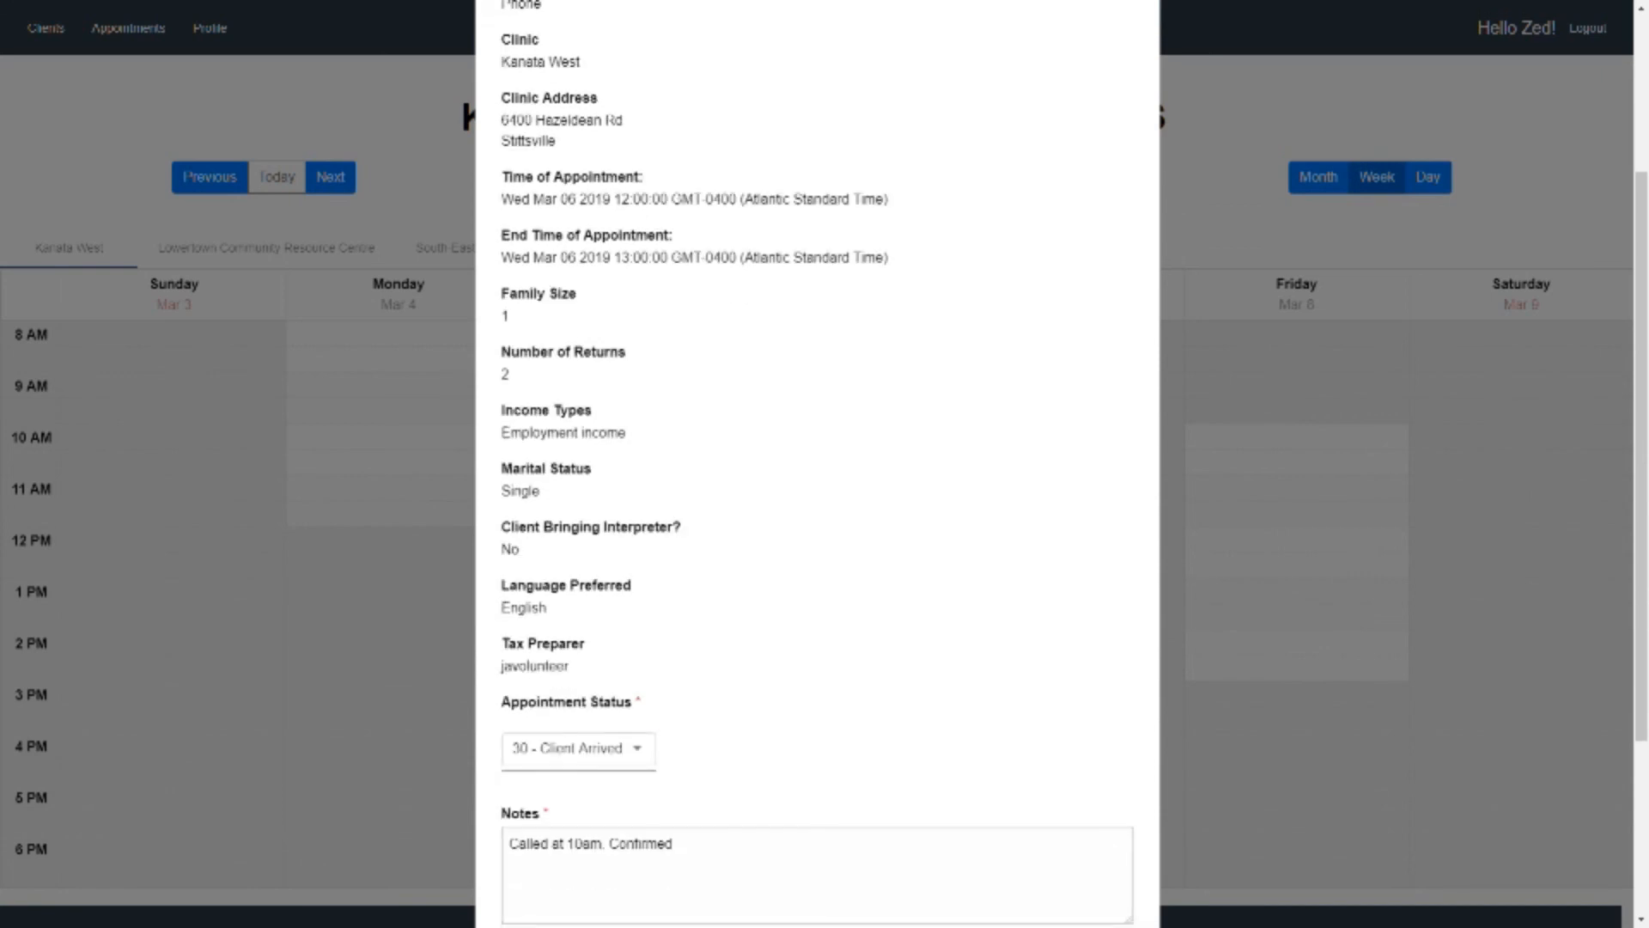
{"action": "scroll", "coordinate": [816, 464], "scroll_direction": "down", "scroll_amount": 3}
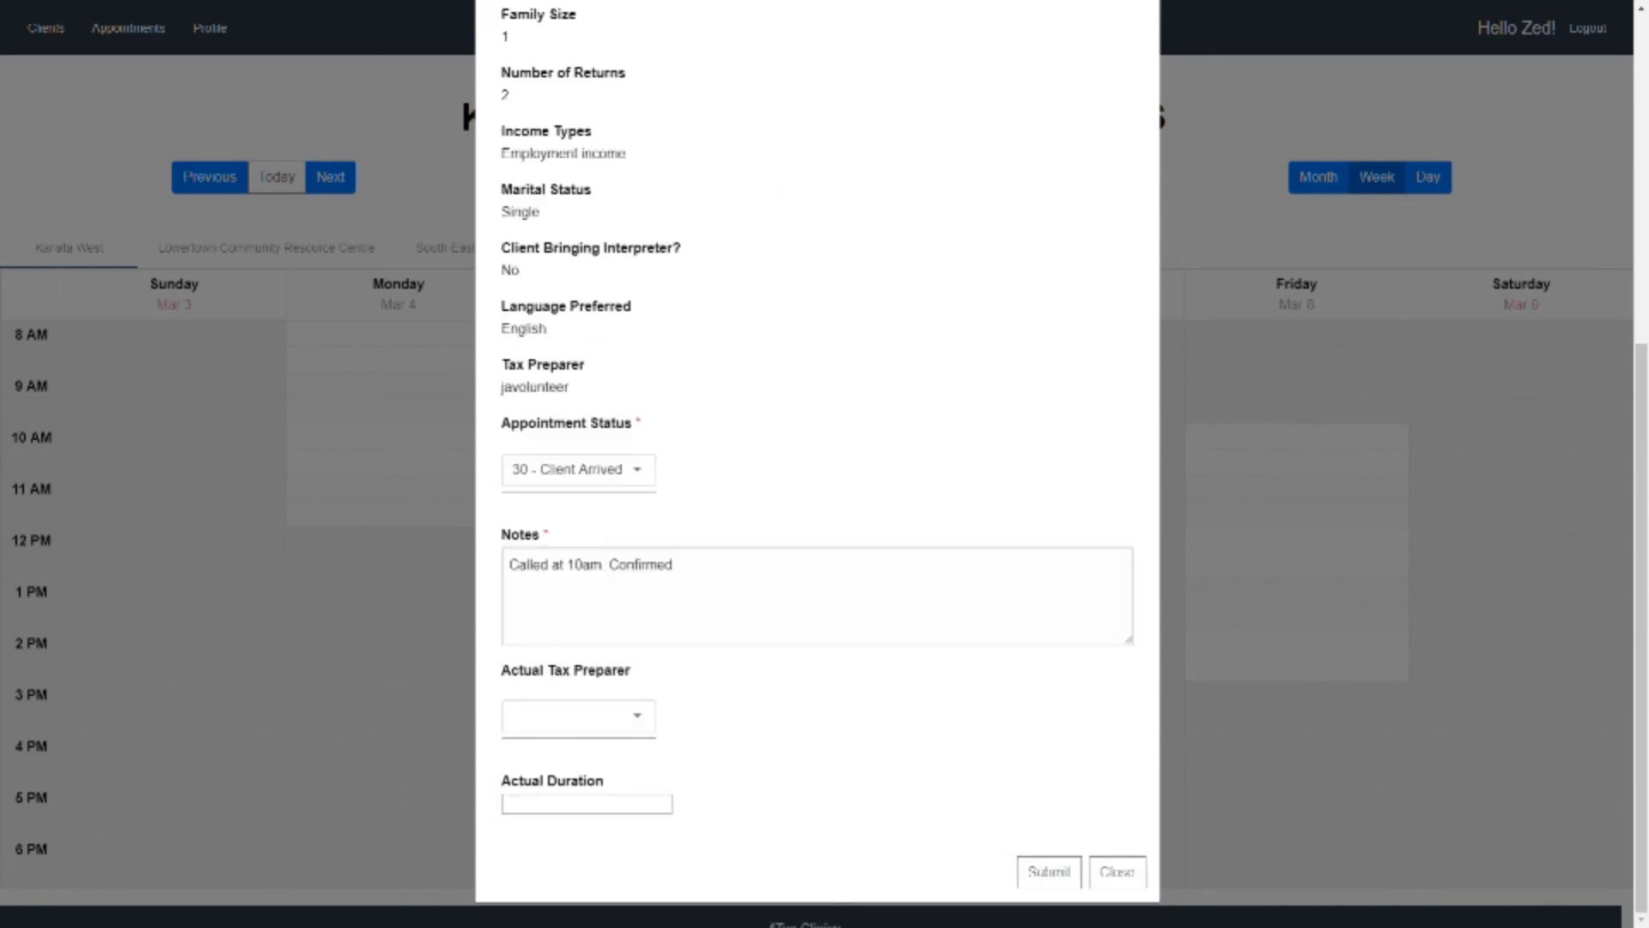
{"action": "left_click", "coordinate": [579, 470]}
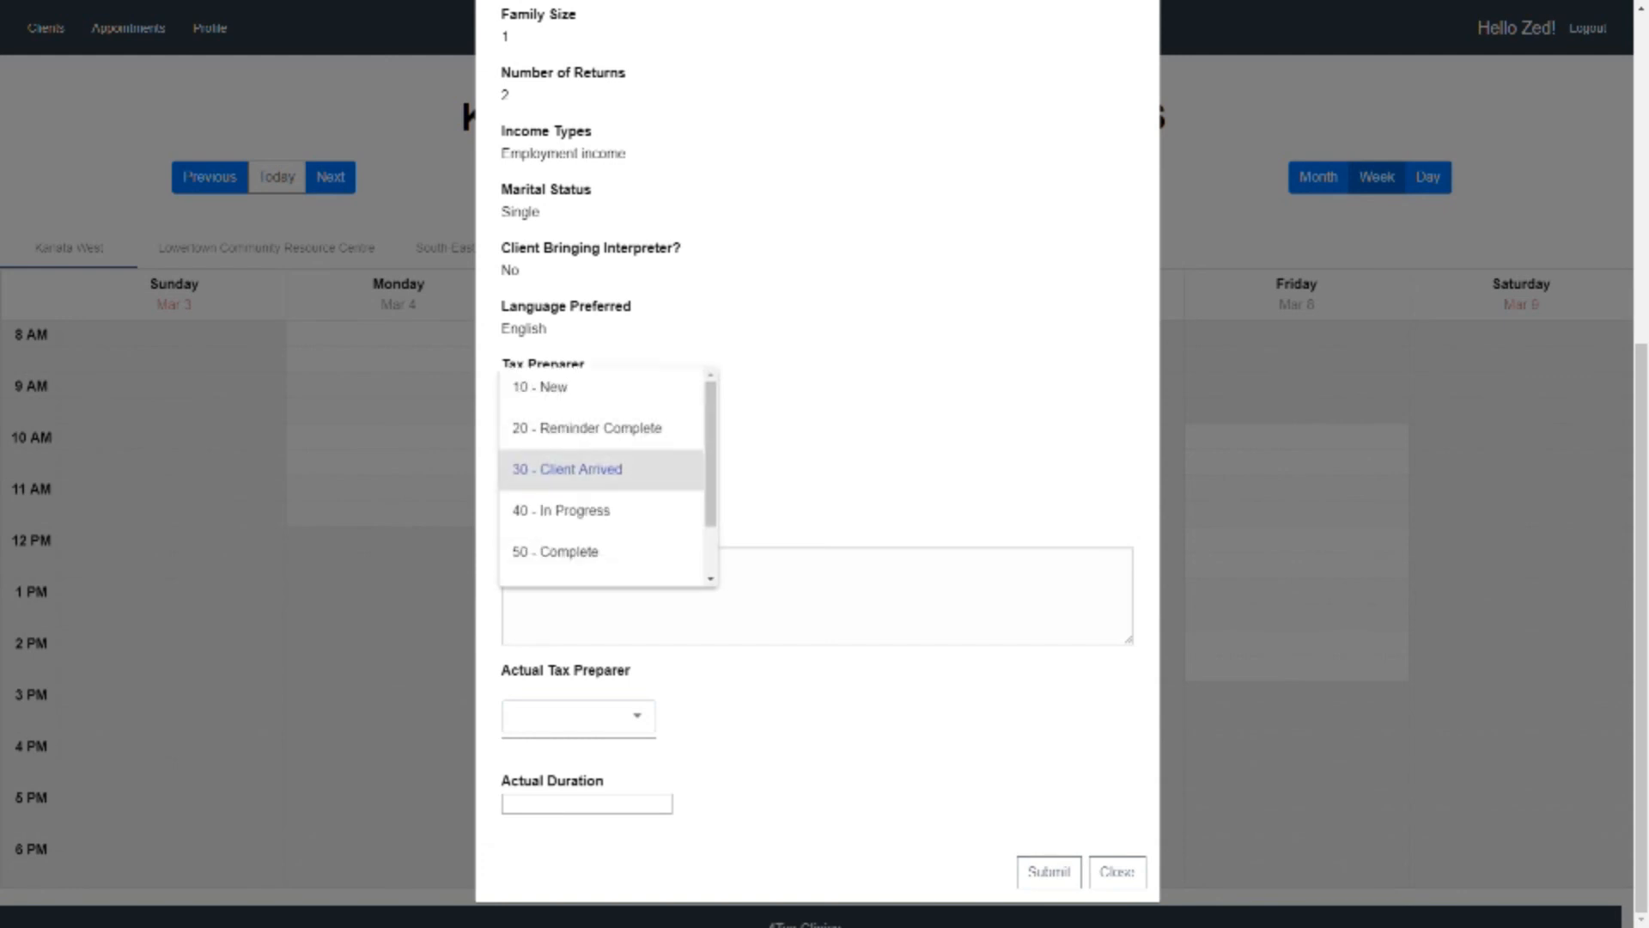
{"action": "scroll", "coordinate": [584, 517], "scroll_direction": "down", "scroll_amount": 1}
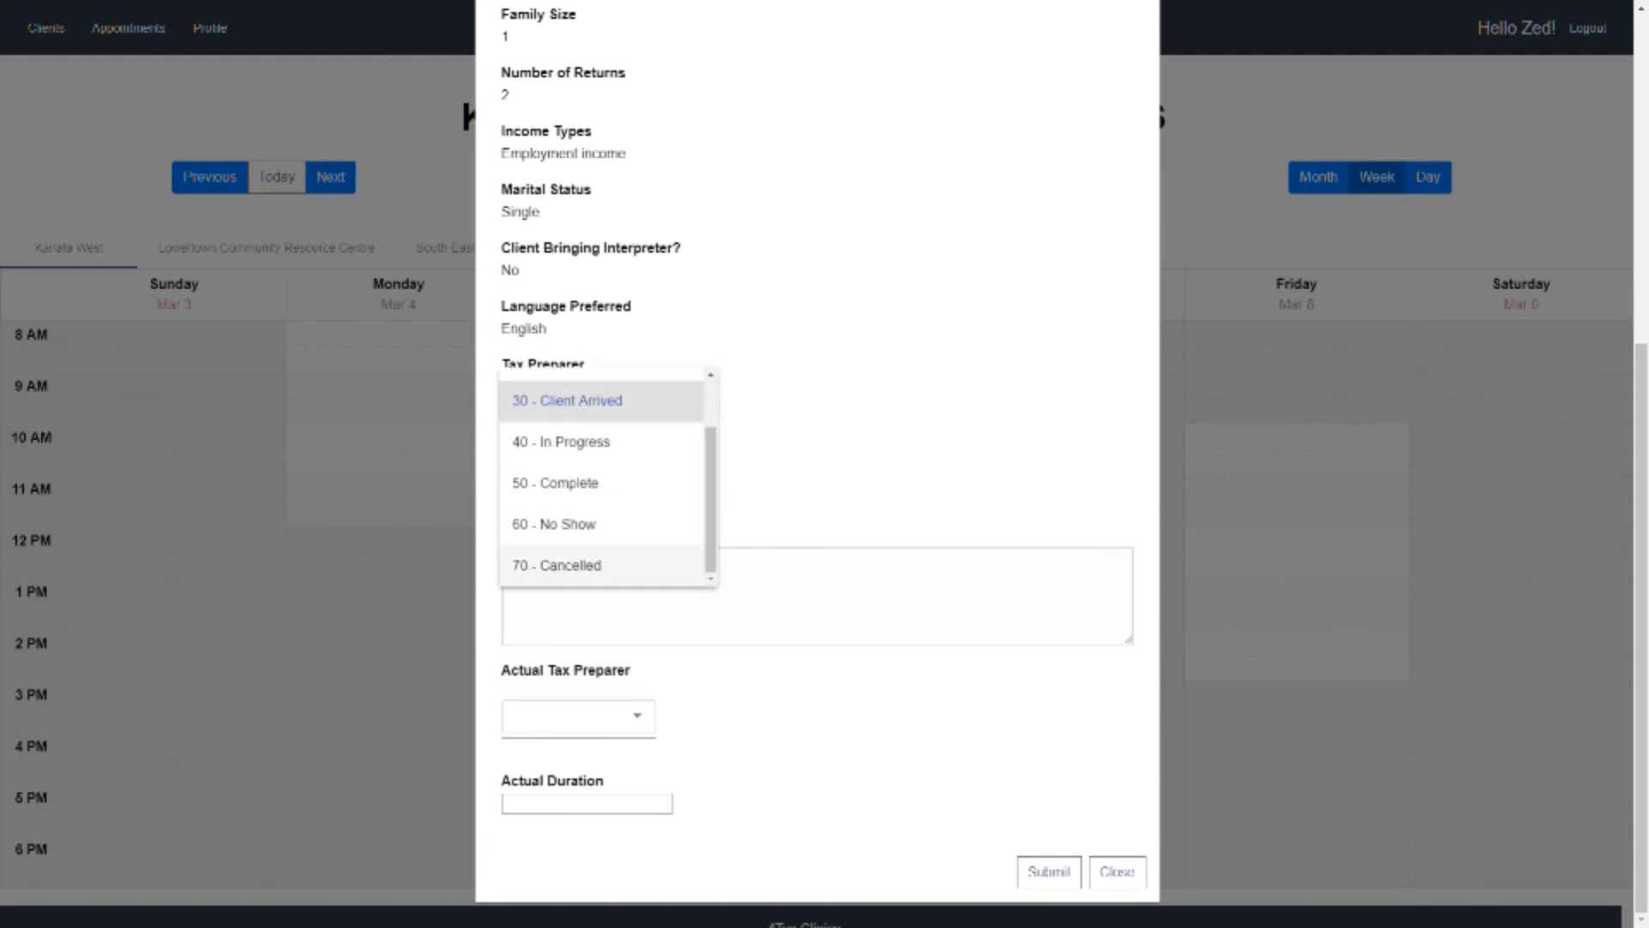
{"action": "left_click", "coordinate": [567, 565]}
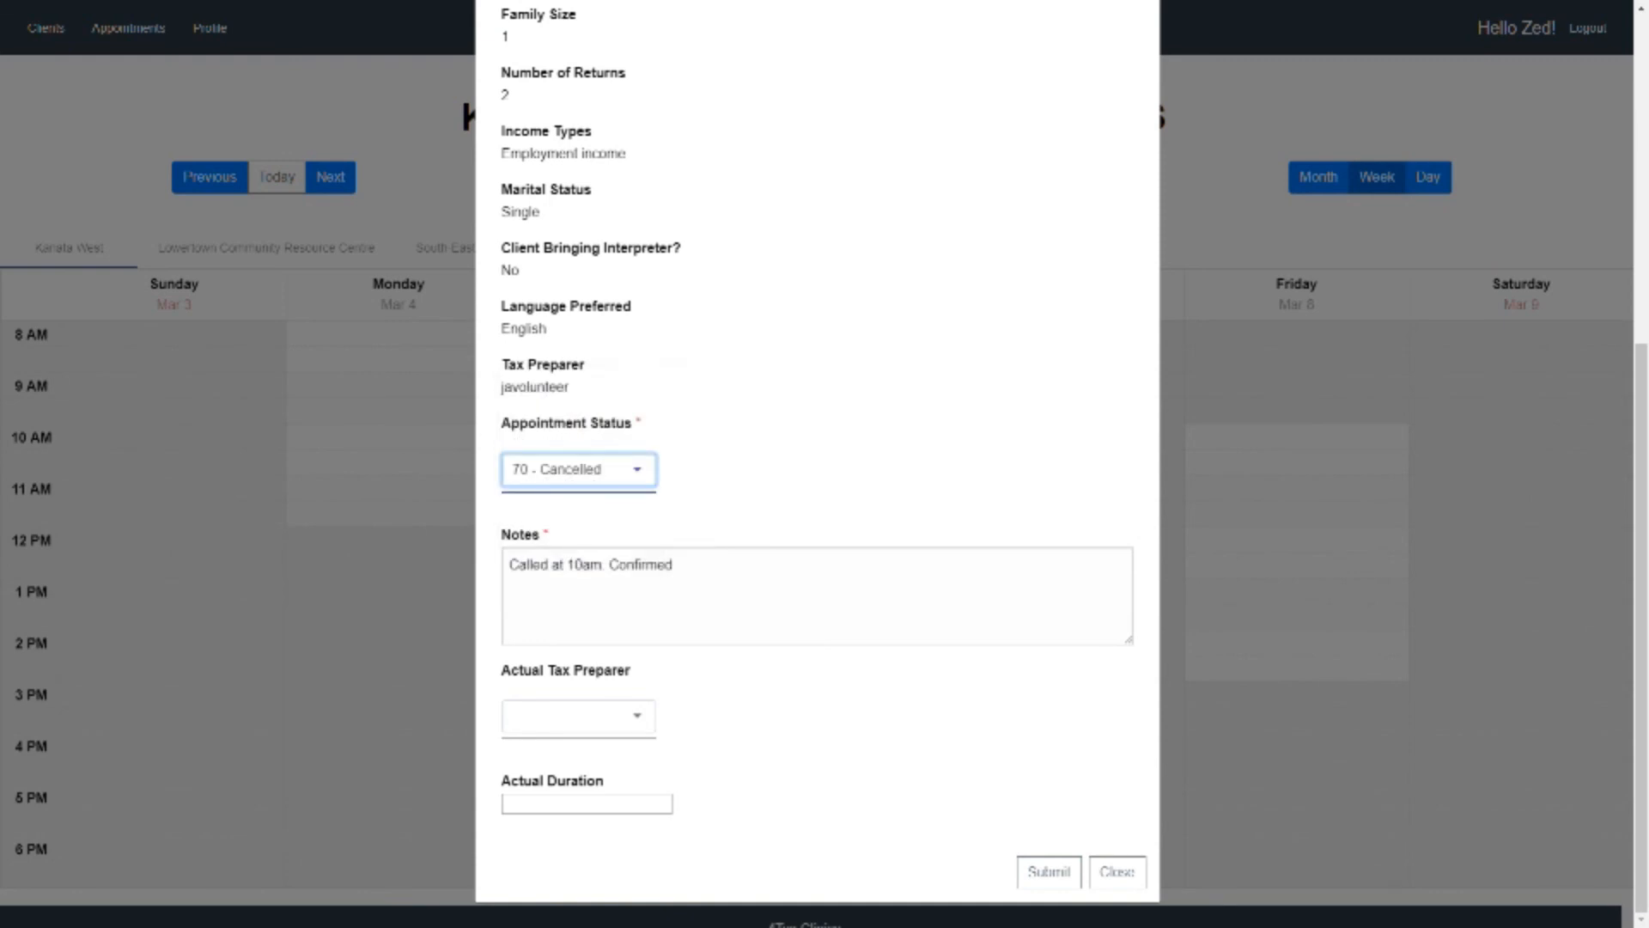
Replace the appointment's note with "Using accountant" and submit the update, returning to the PowerPoint slide show
{"action": "left_click_drag", "start_coordinate": [674, 564], "coordinate": [508, 565]}
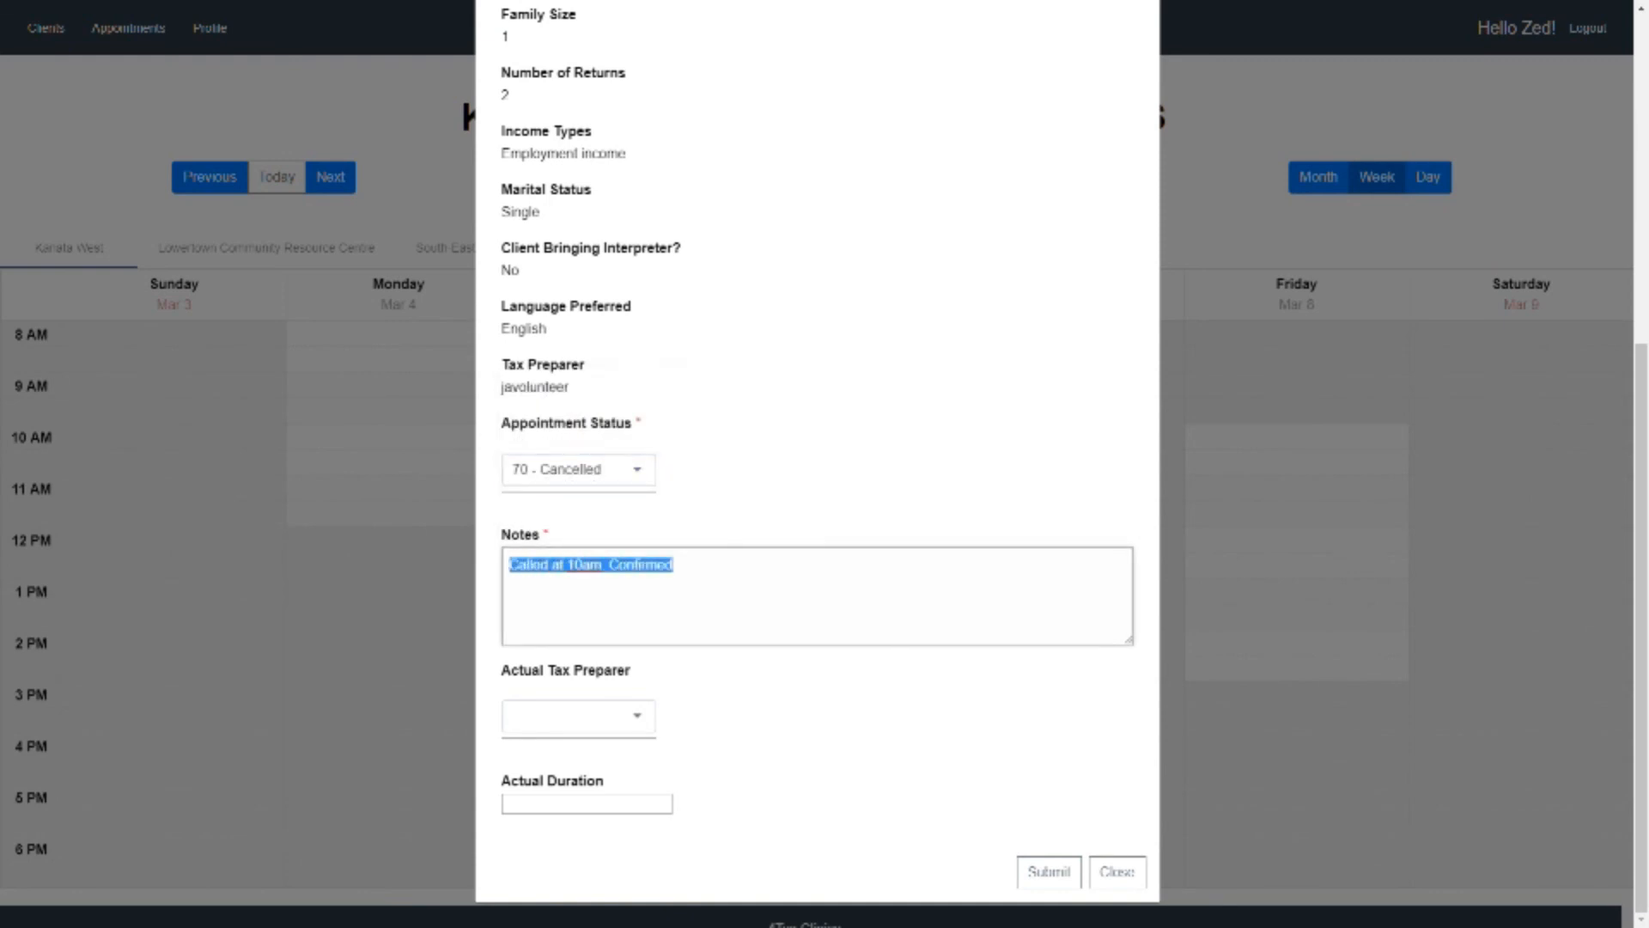
{"action": "type", "text": "Using accountant"}
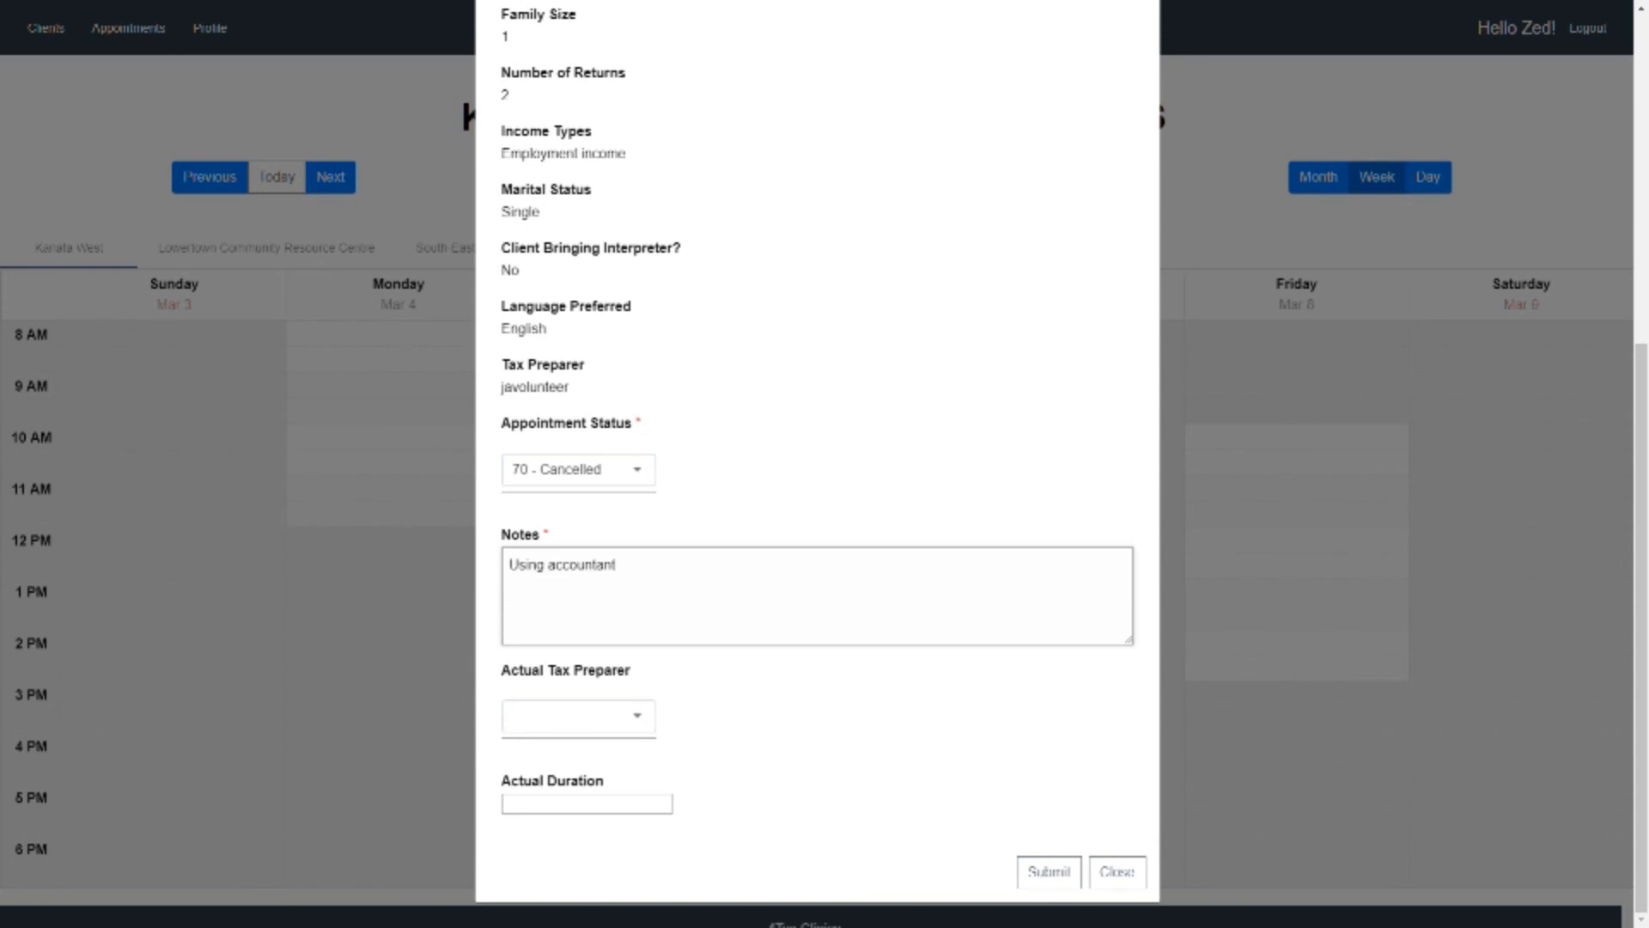
{"action": "left_click", "coordinate": [1049, 871]}
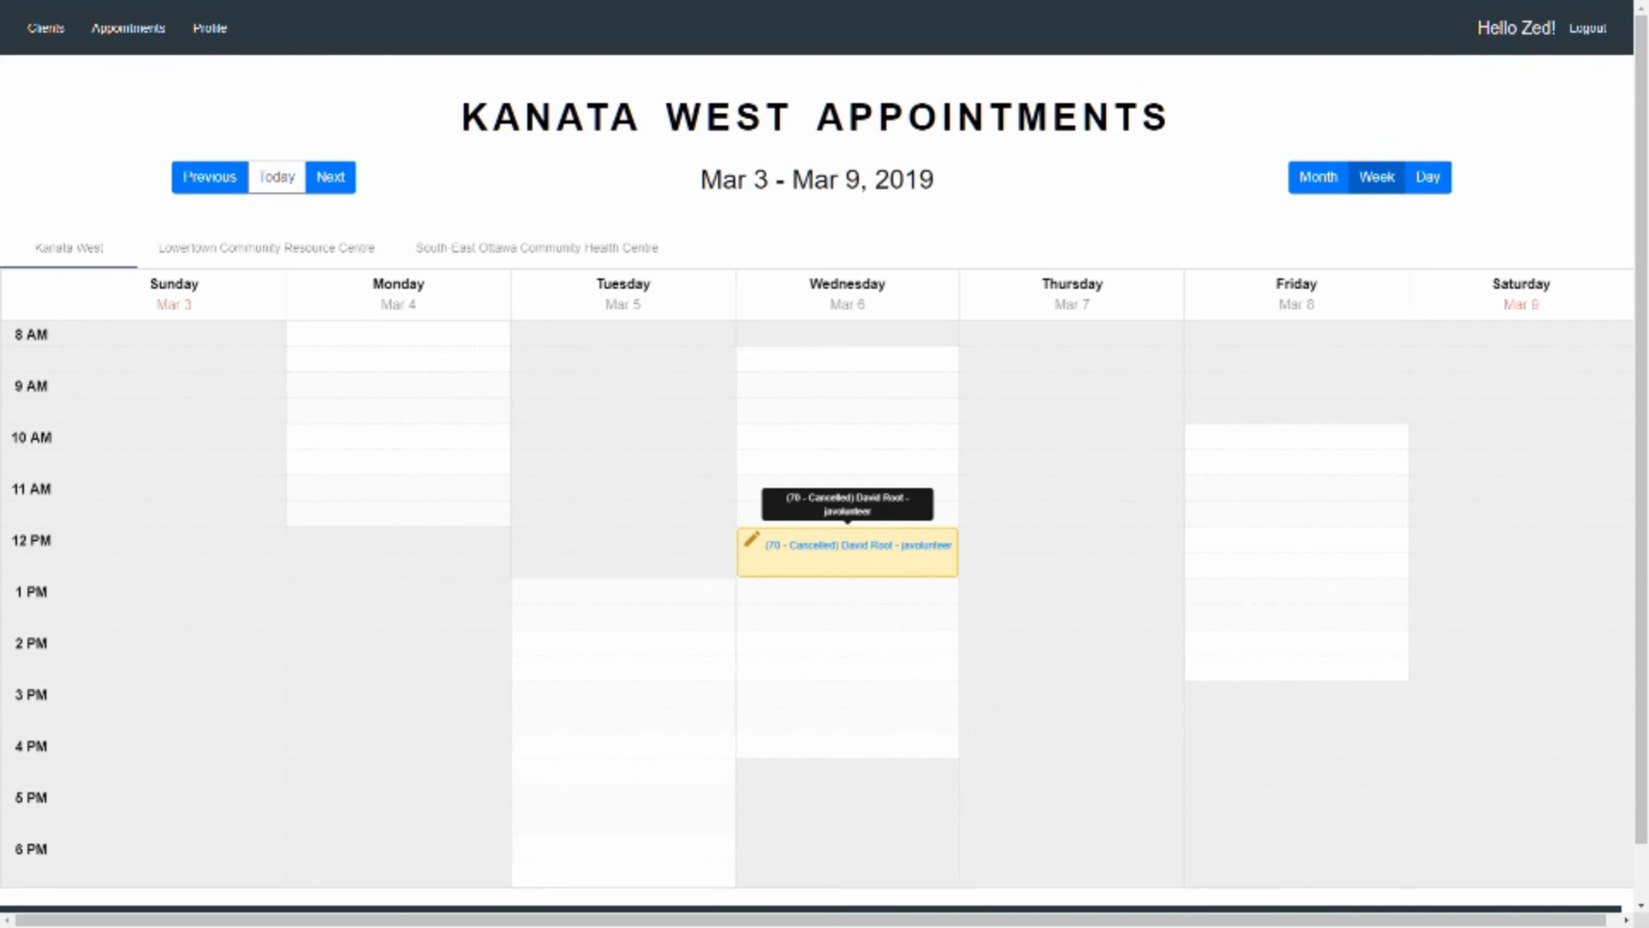
{"action": "key", "text": "alt+Tab"}
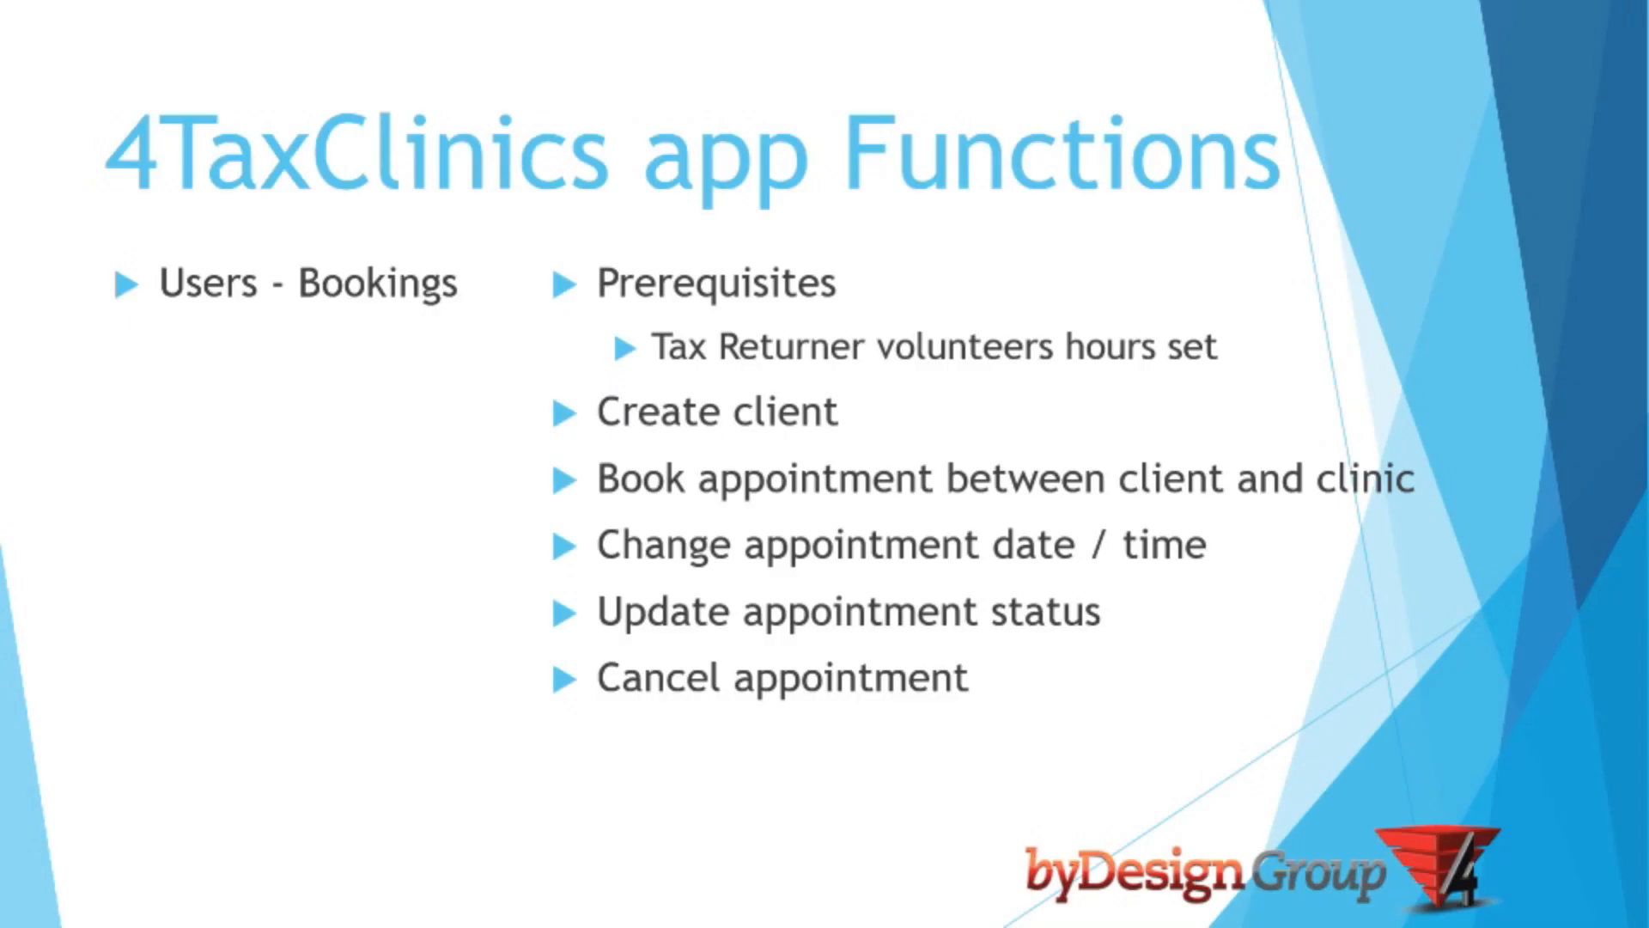